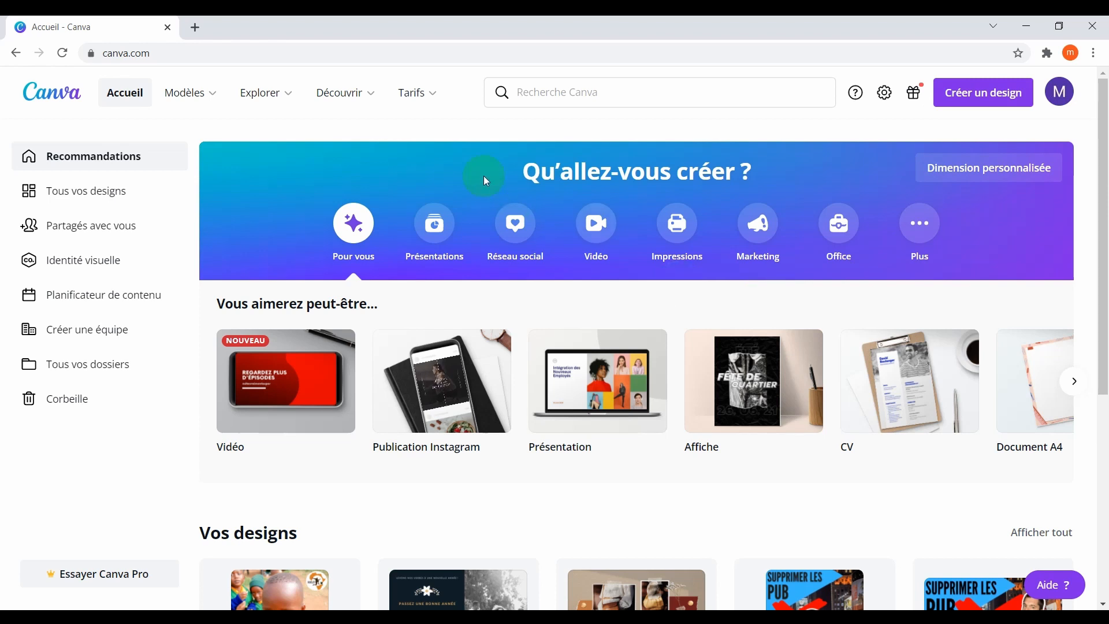
- Review the Gratuit, Pro and Enterprise pricing plans, and return to the home page with the recommended and existing designs
click(424, 94)
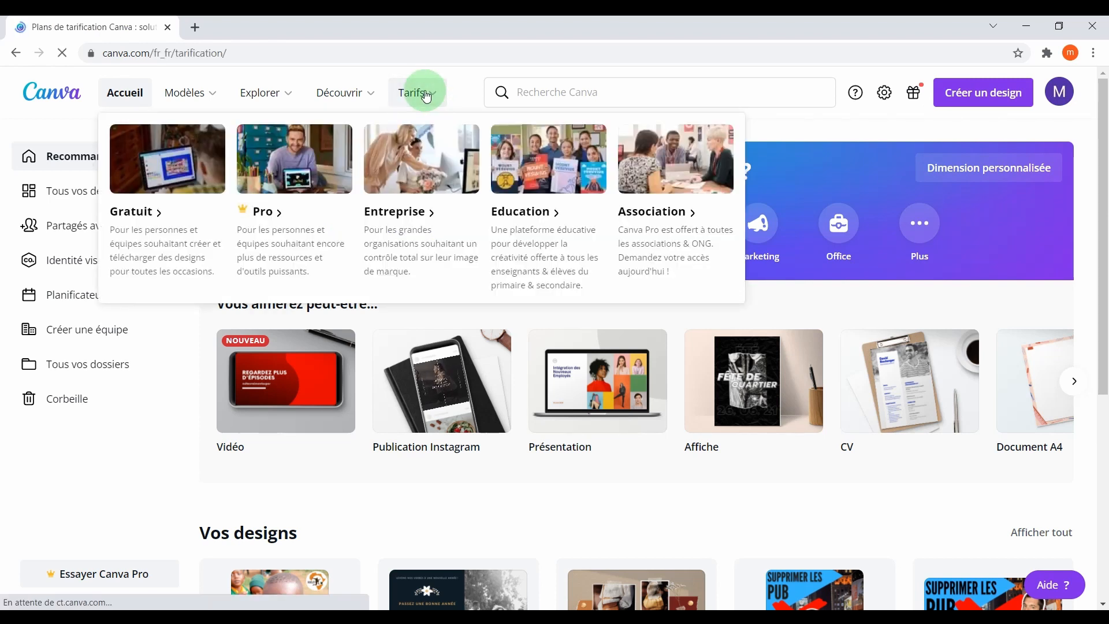
scroll(795, 234, down, 5)
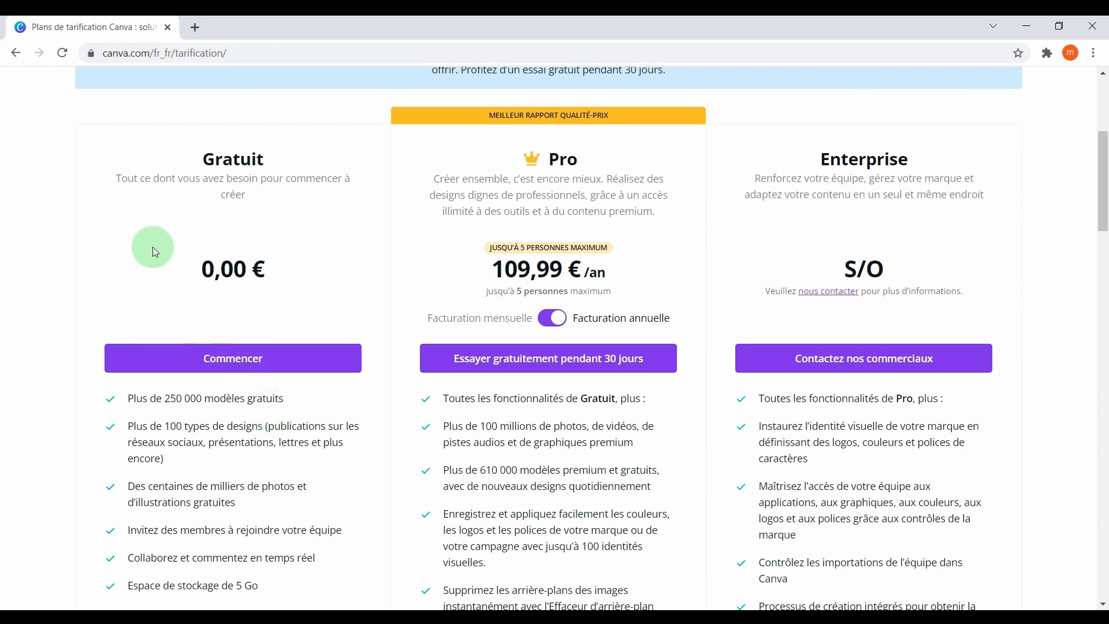
click(16, 53)
scroll(454, 332, down, 2)
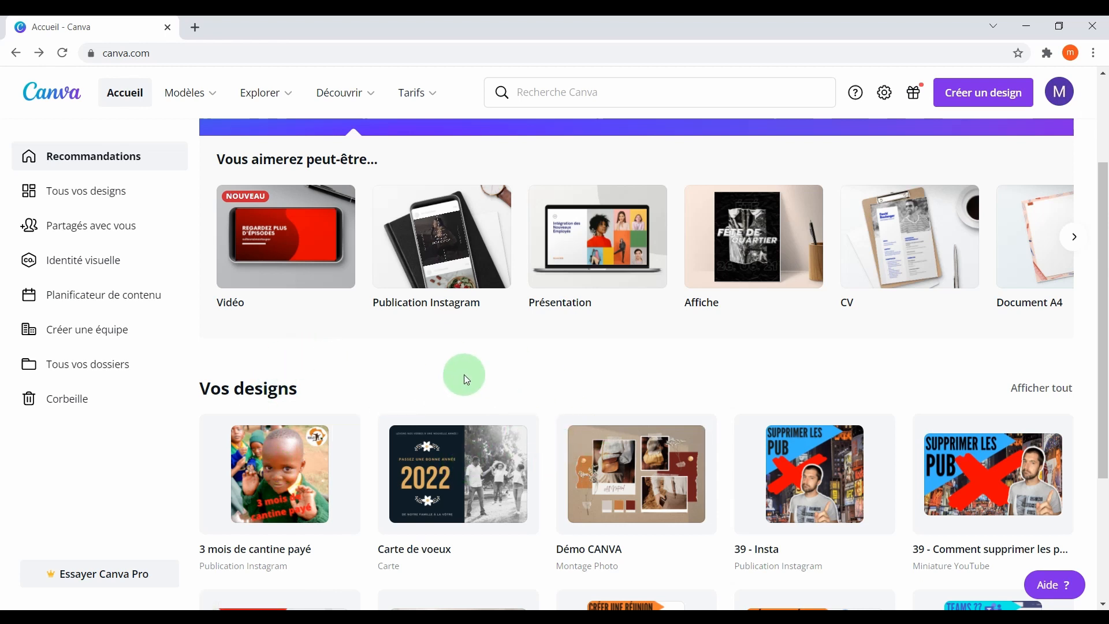
scroll(463, 374, up, 3)
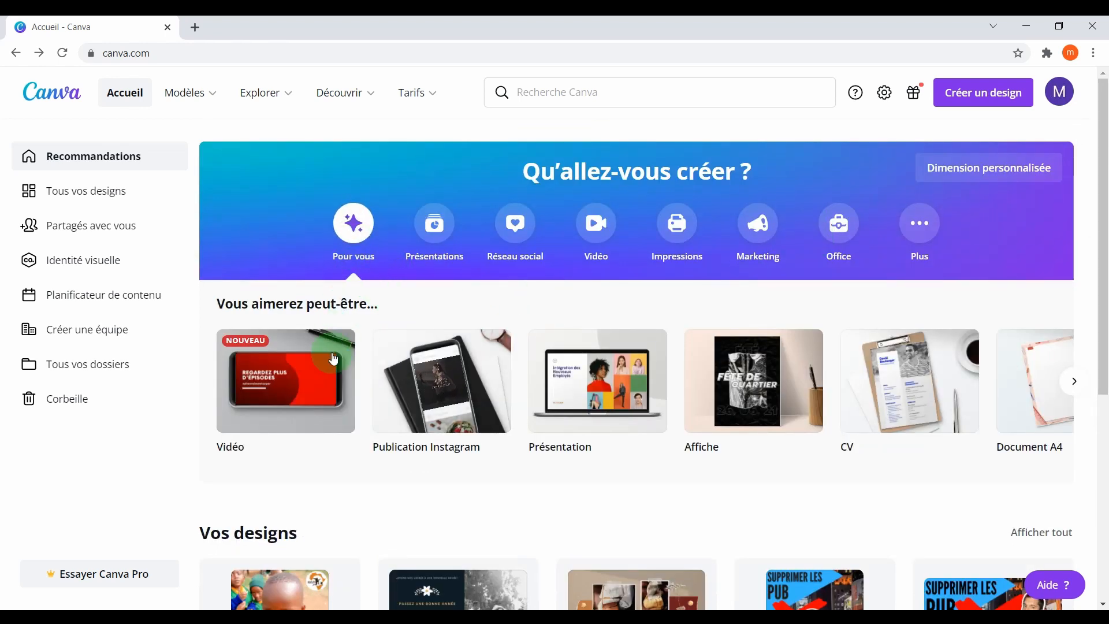
- Look through the presentation and social network design types, and view the custom-dimension option for creating a new design
click(436, 237)
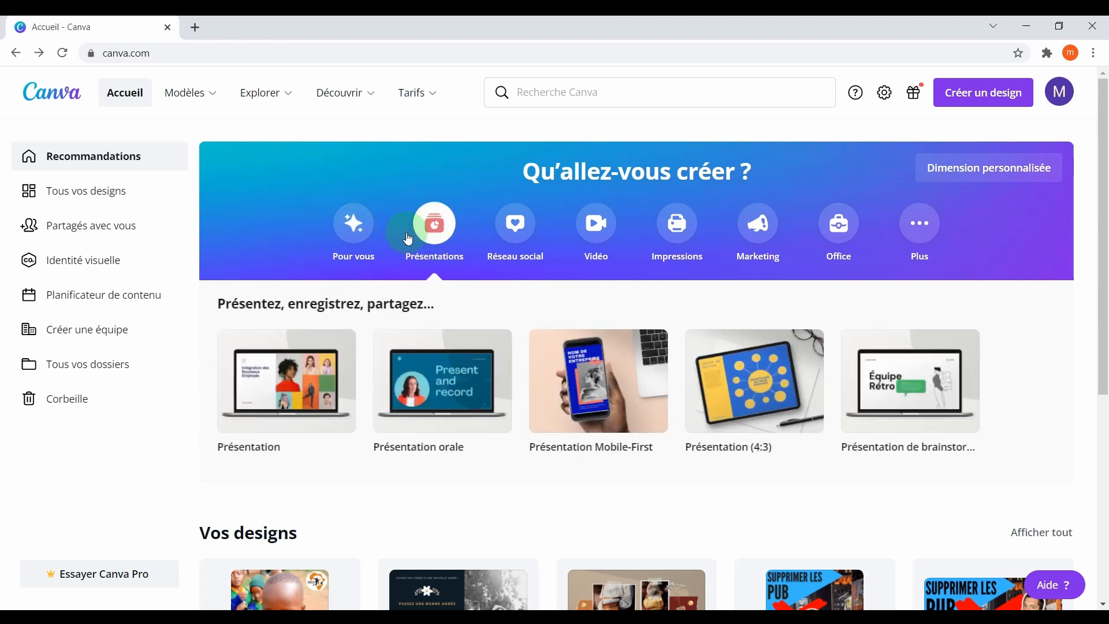
click(534, 223)
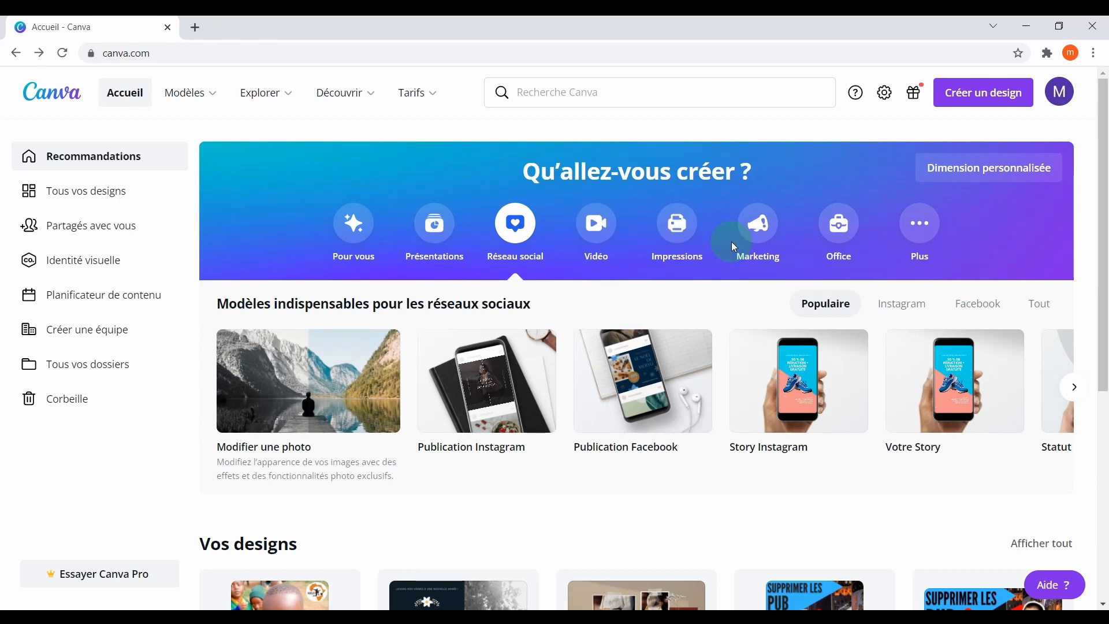
click(979, 102)
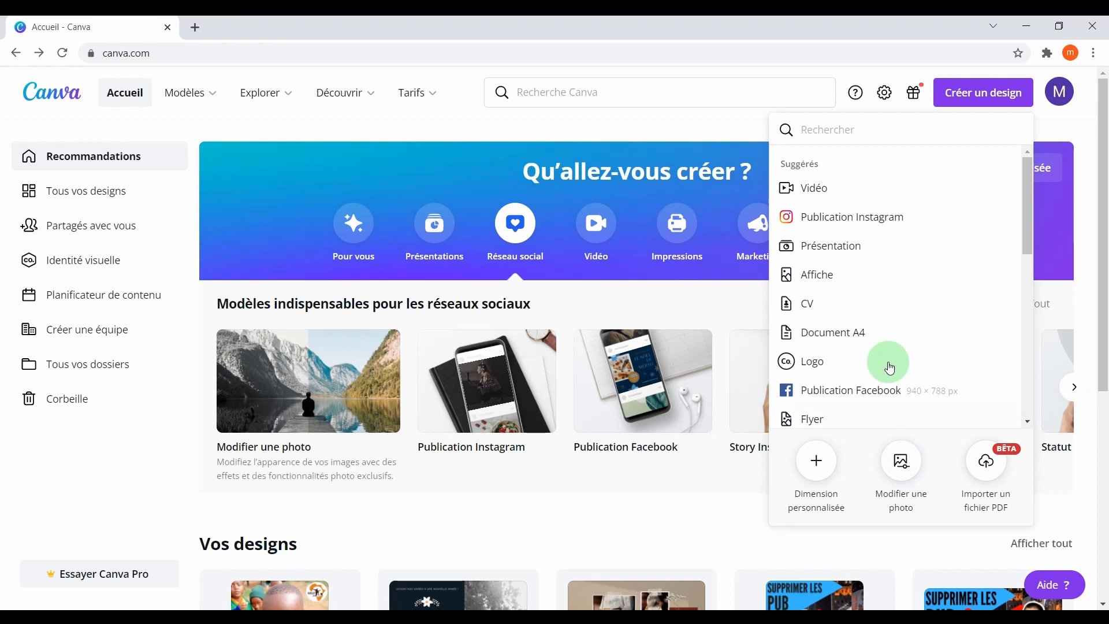
click(816, 460)
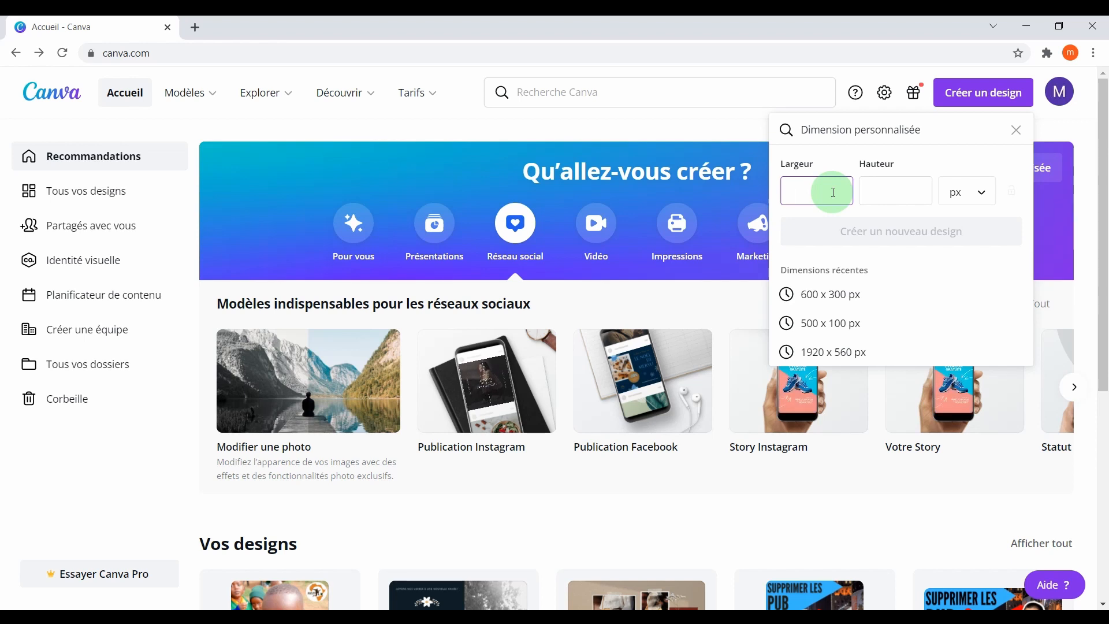
key(Escape)
- Browse the Montage photo templates and check the free and Pro filter choices
mouse_move(178, 92)
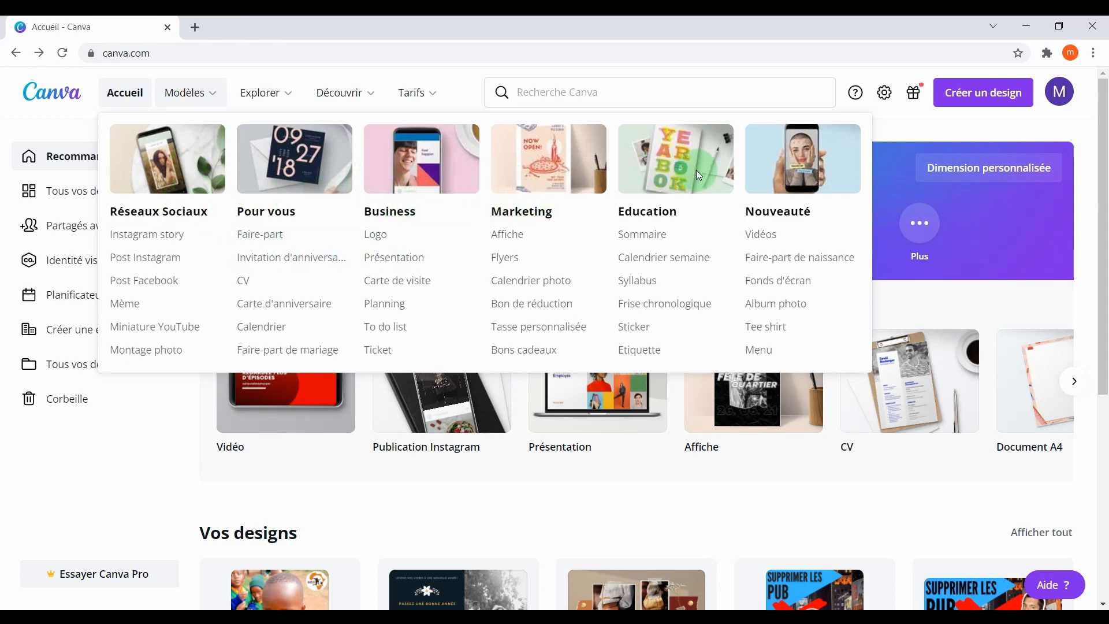
click(185, 356)
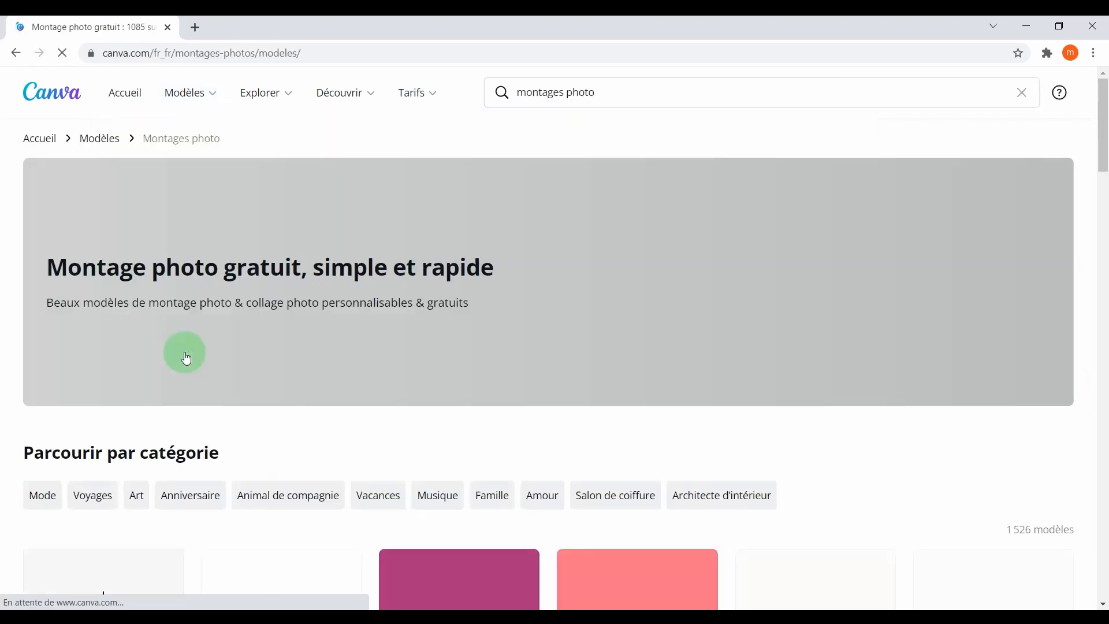
scroll(360, 235, down, 5)
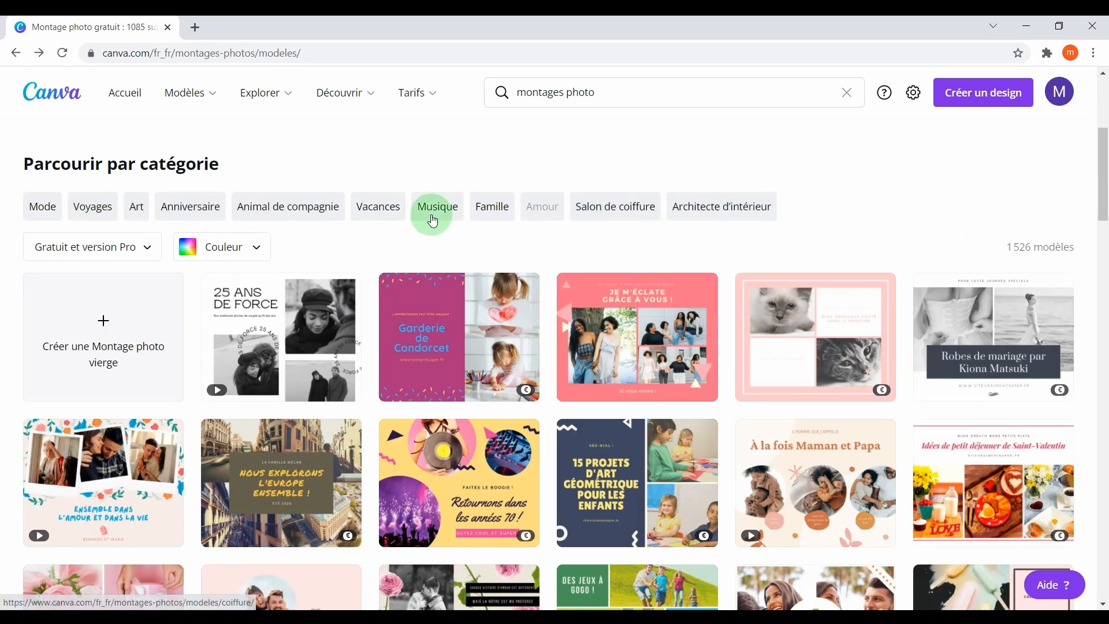
click(147, 248)
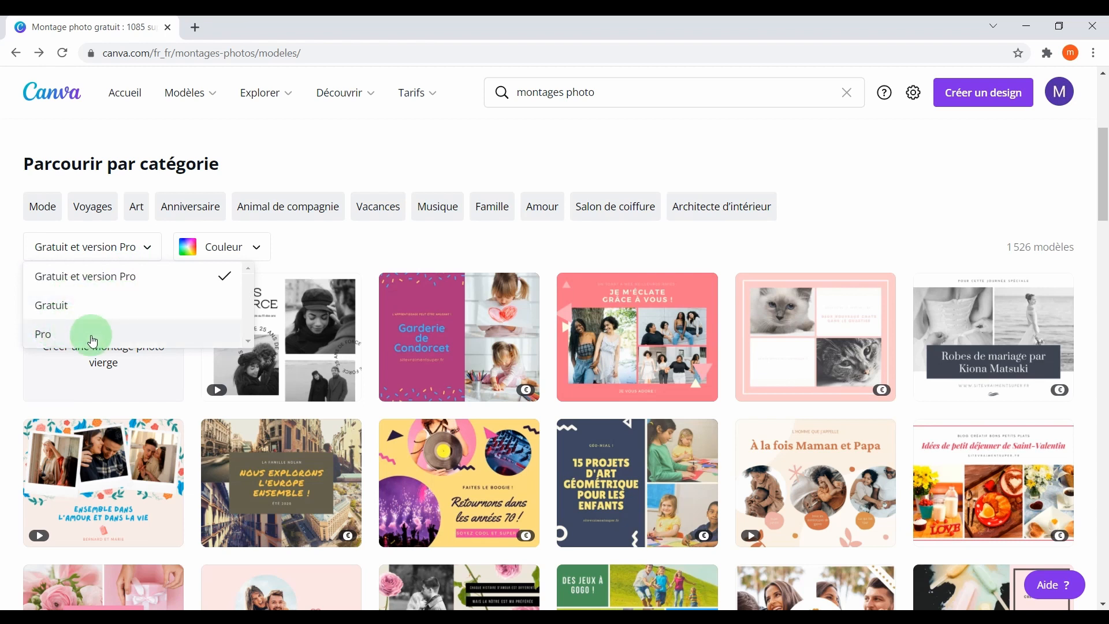
click(479, 242)
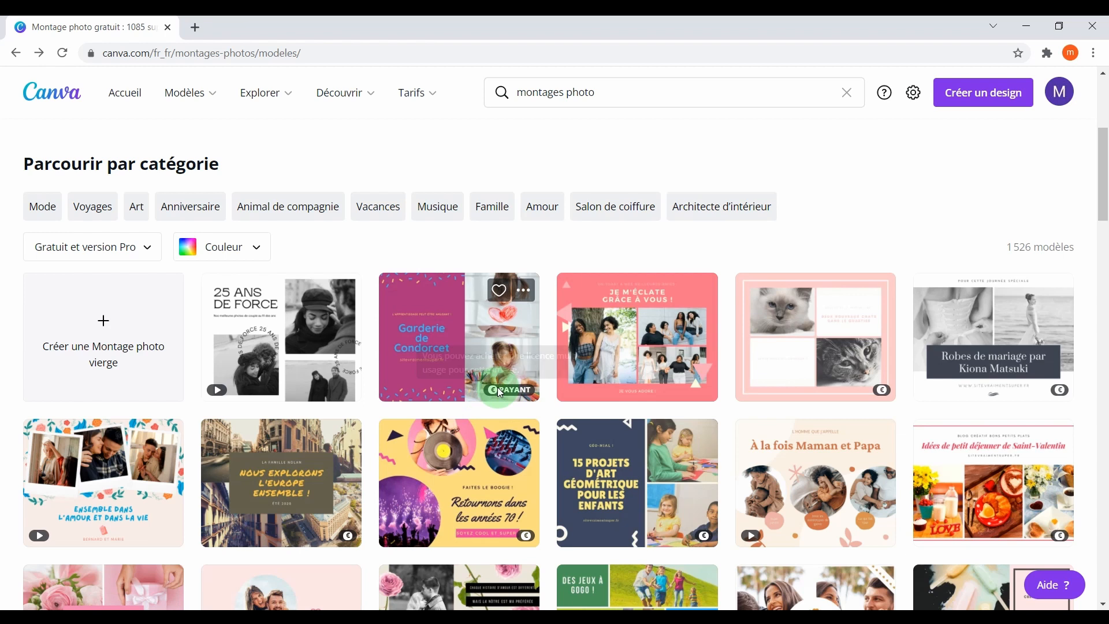
- Preview the purple "Garderie de Condorcet" template in the editor, and return to the photo montage template list
mouse_move(516, 389)
click(470, 317)
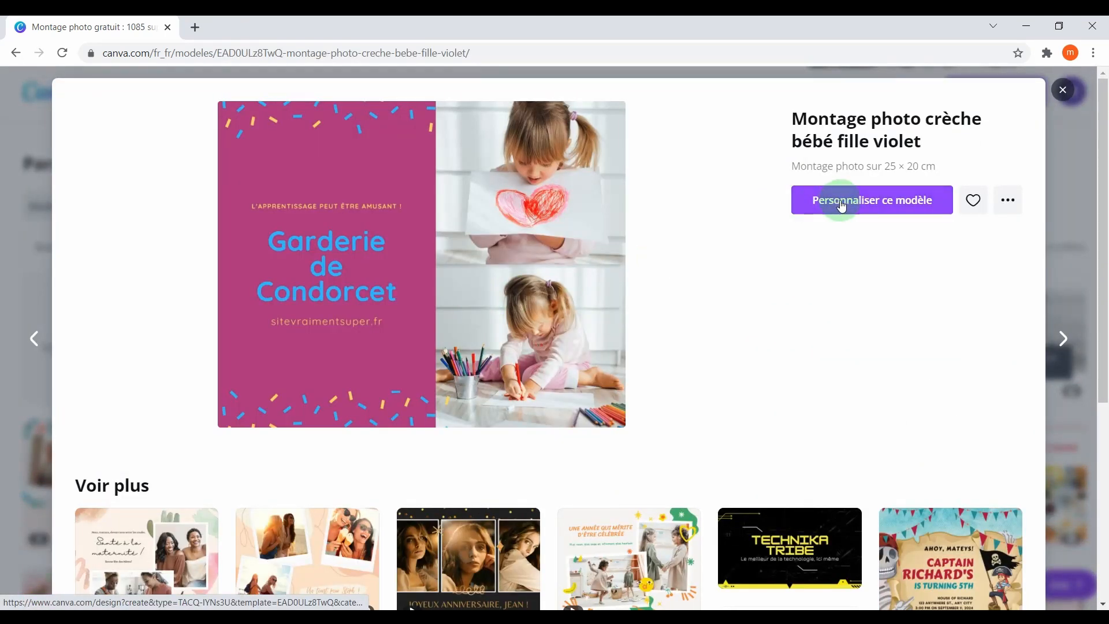
click(842, 199)
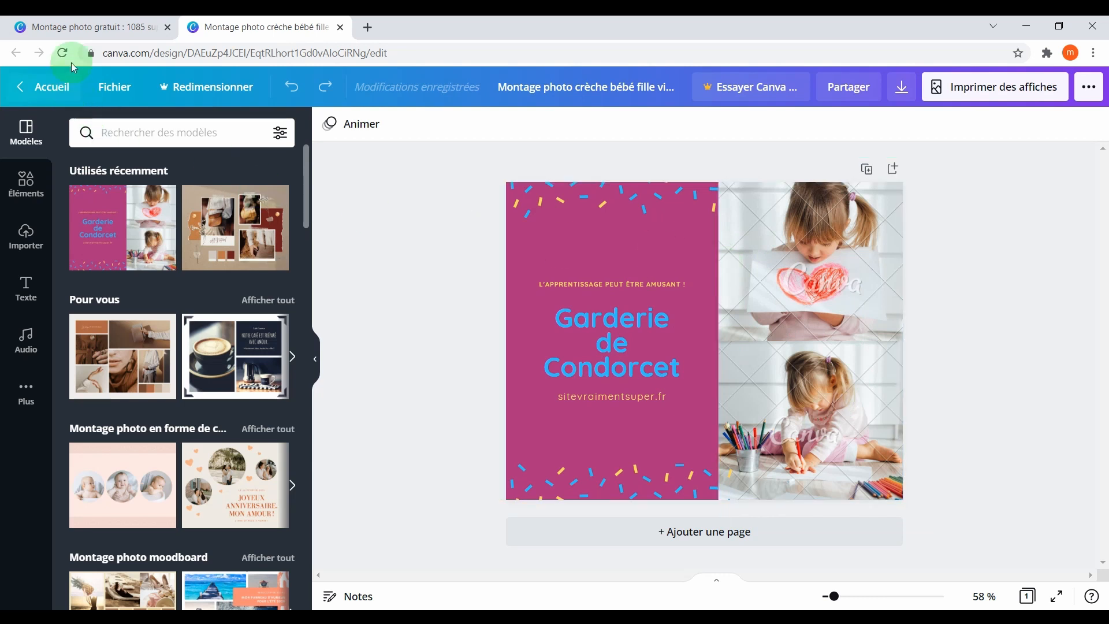
click(341, 27)
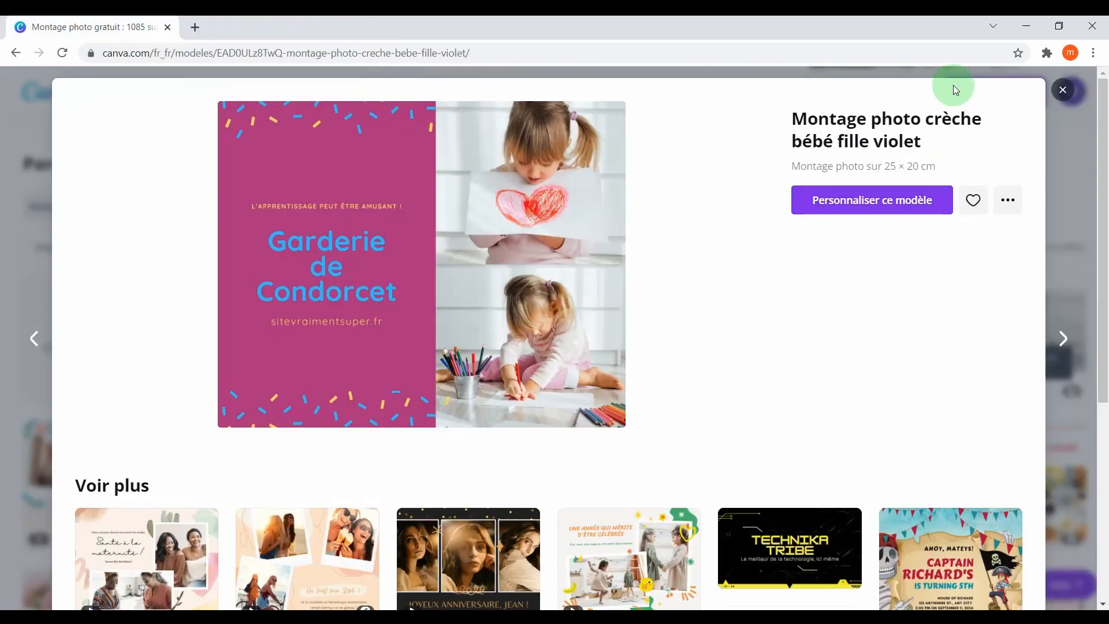
click(1067, 93)
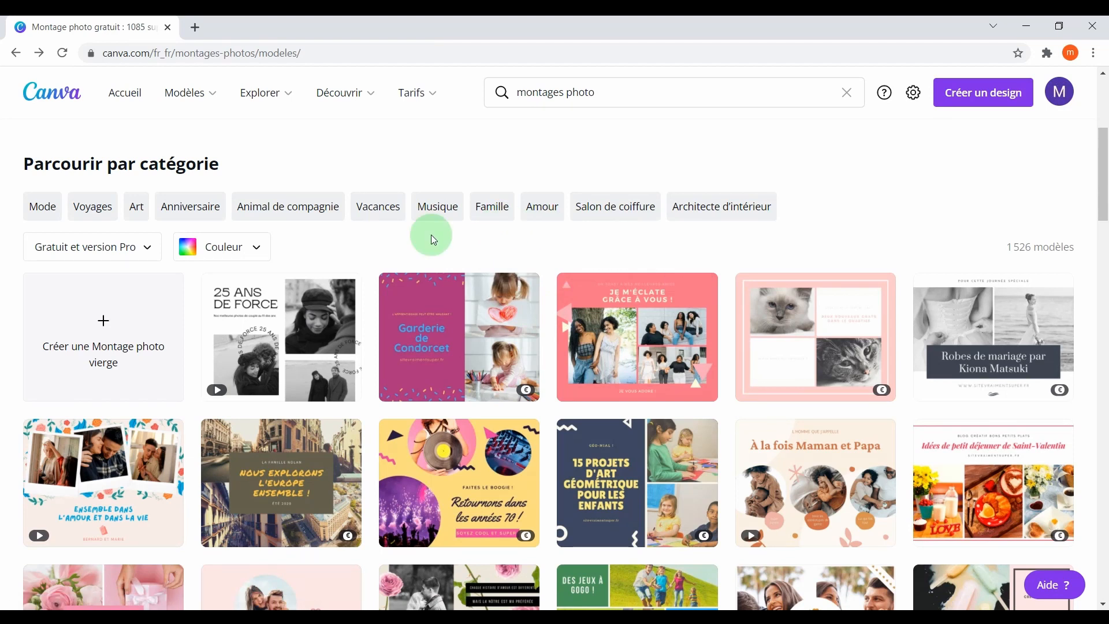
- Return to the home page and open the existing "Démo CANVA" photo montage for editing
click(46, 96)
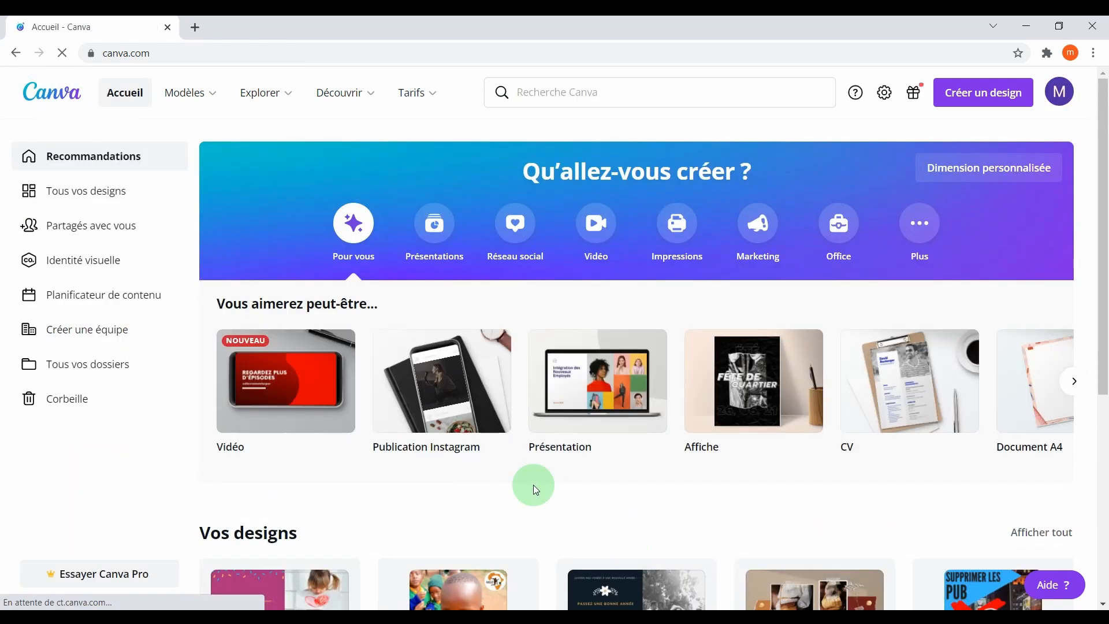
scroll(632, 424, down, 2)
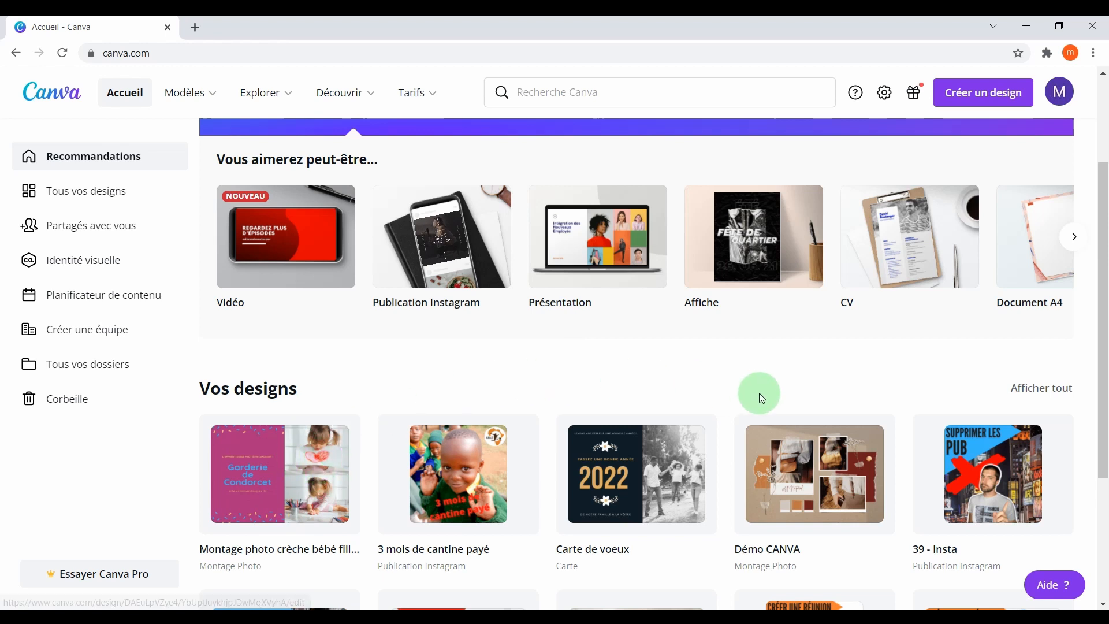
click(774, 474)
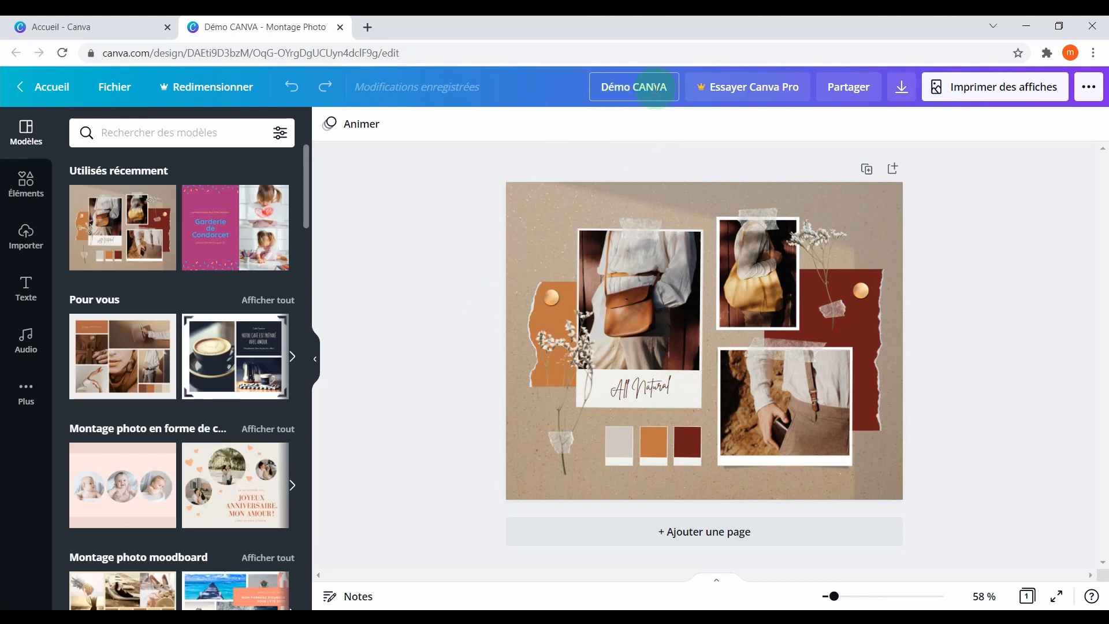
- Rename the design as "Montage photo"
key(Delete)
key(Delete)
key(Delete)
key(Delete)
key(Delete)
key(Delete)
key(Delete)
key(Delete)
key(Delete)
text(Montage photo)
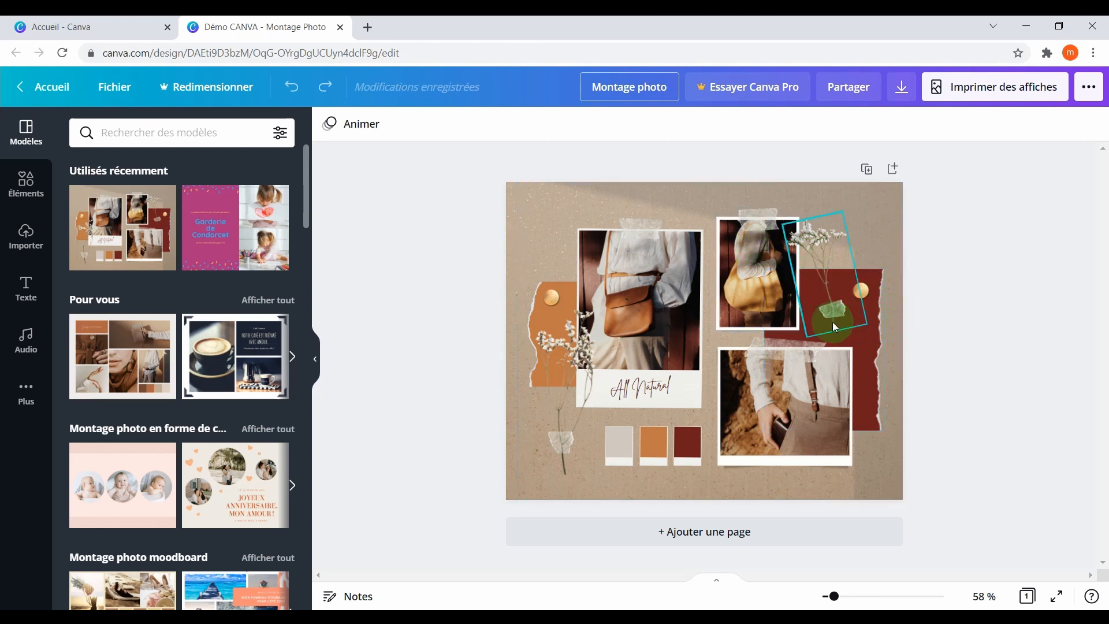
drag(960, 210, 523, 464)
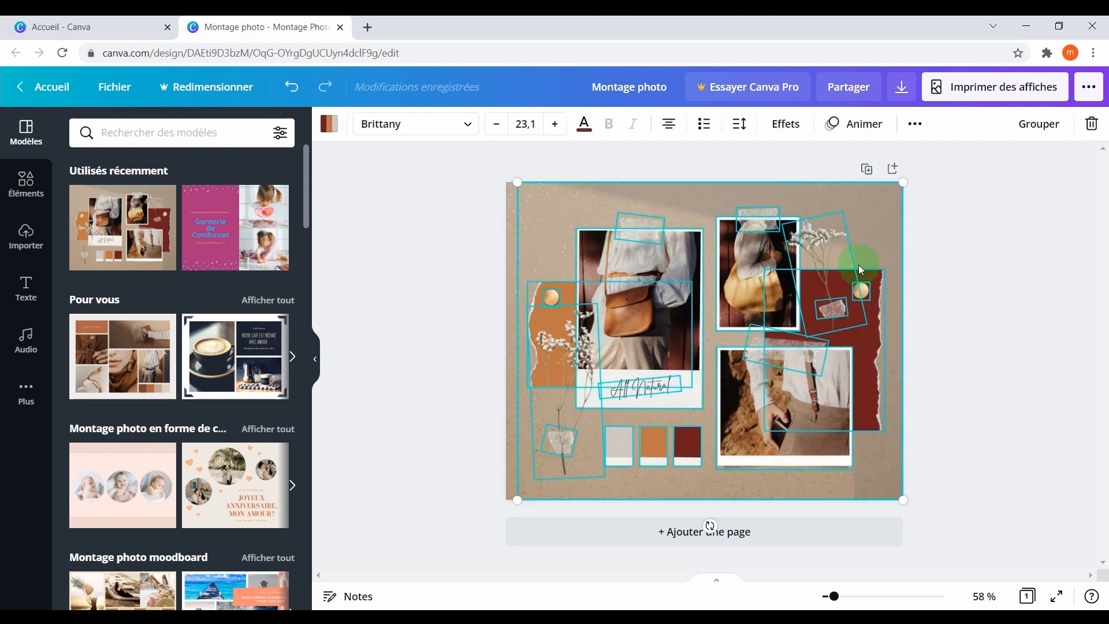
click(964, 279)
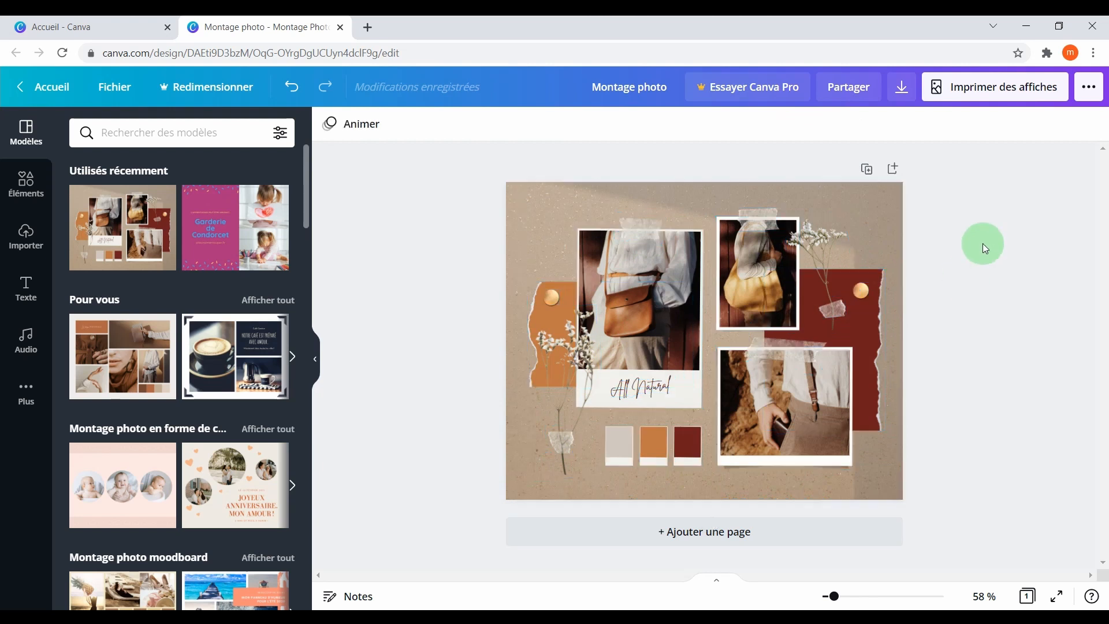
- Examine the available elements, imported media, text styles and audio tracks, including which items are free or Pro
click(26, 194)
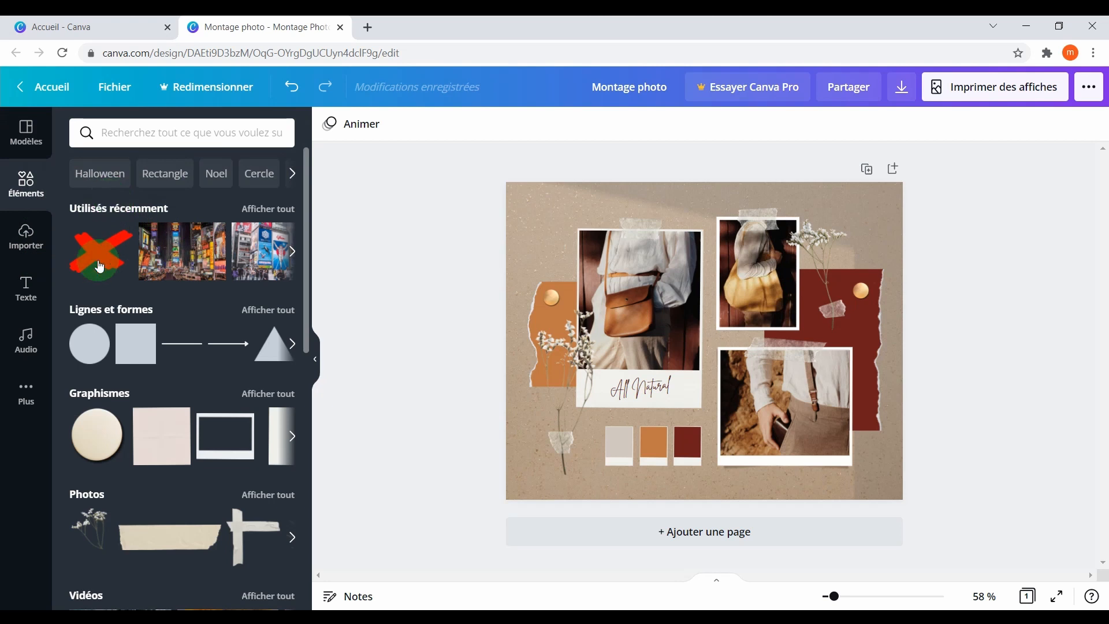
scroll(113, 362, down, 3)
scroll(104, 382, down, 3)
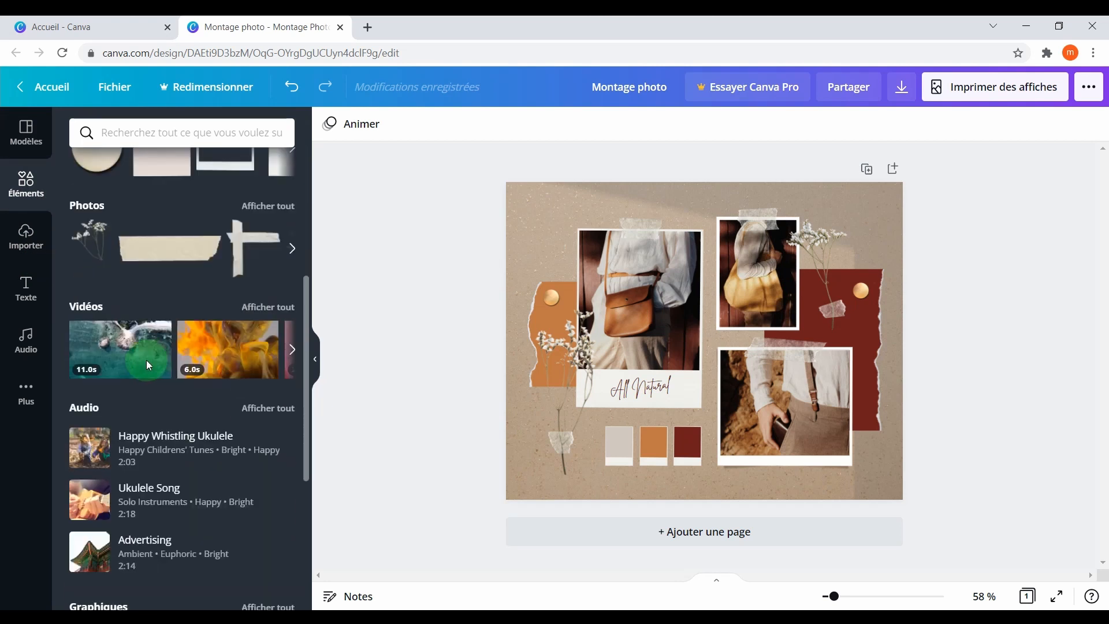
scroll(160, 375, up, 6)
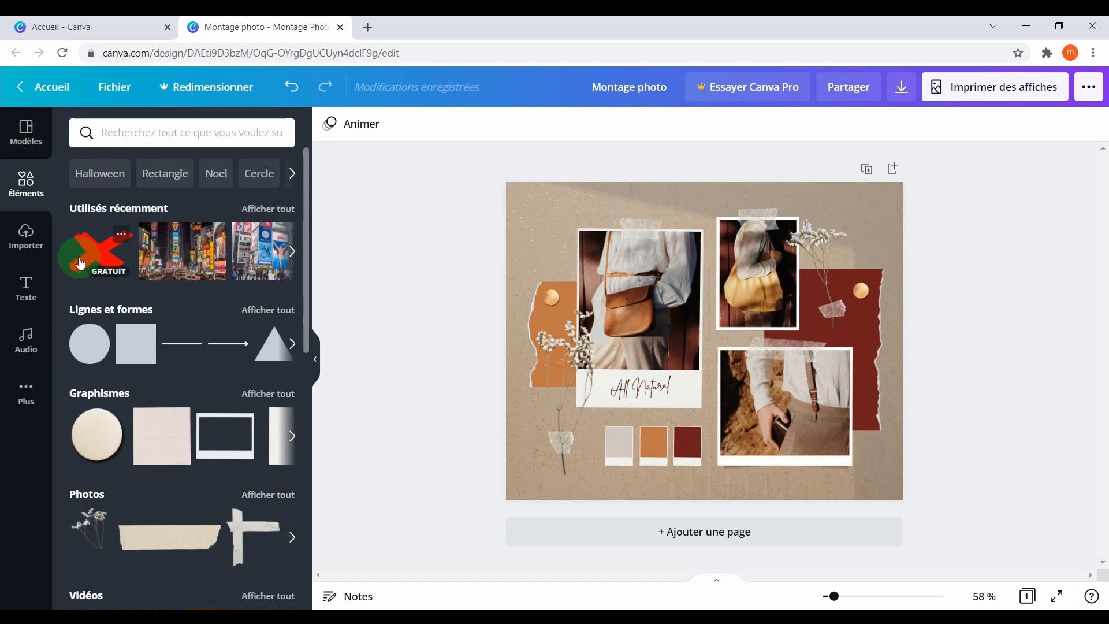
click(27, 245)
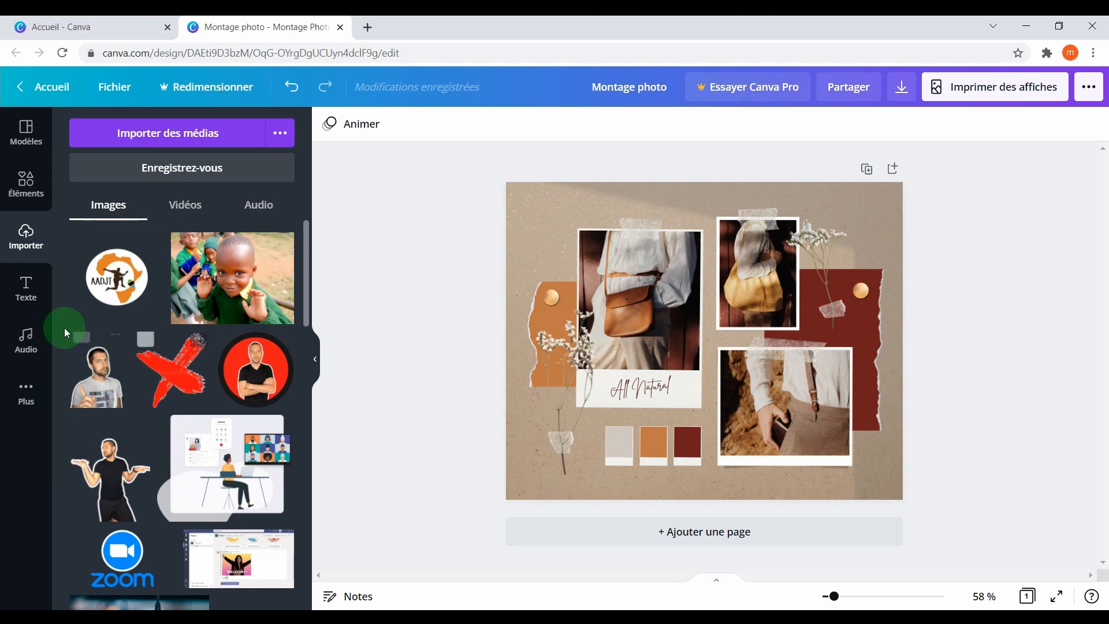
click(26, 289)
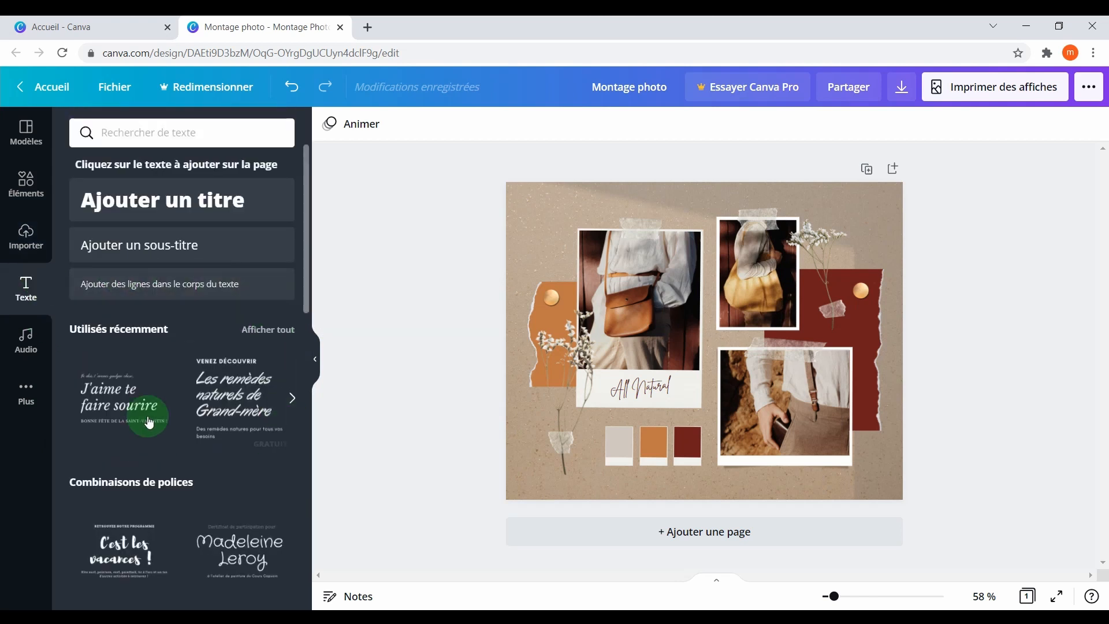
click(36, 345)
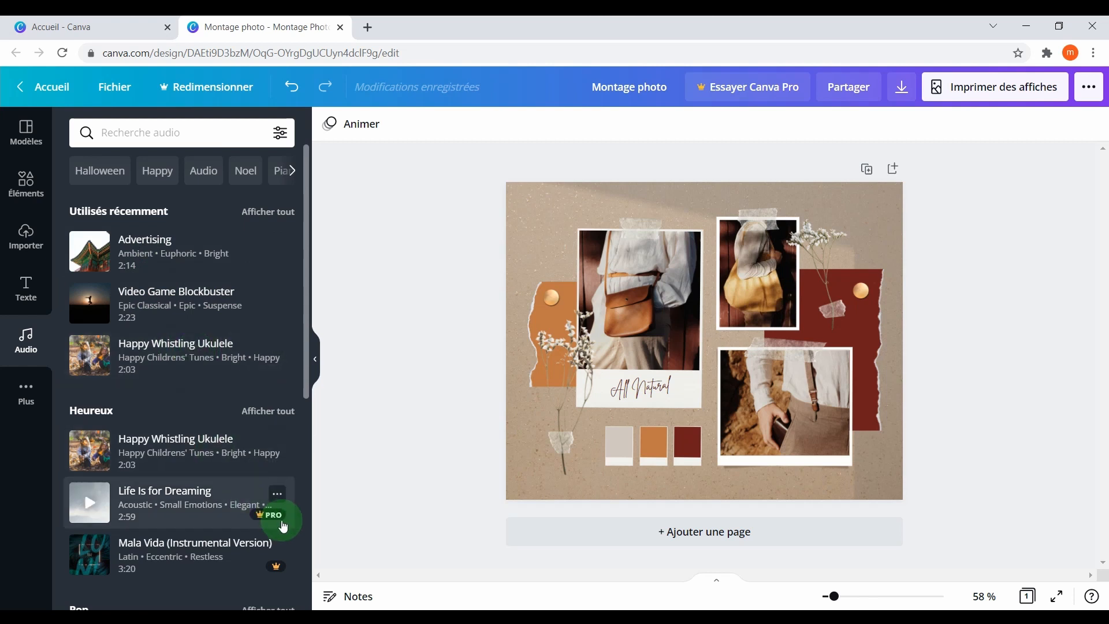
mouse_move(271, 523)
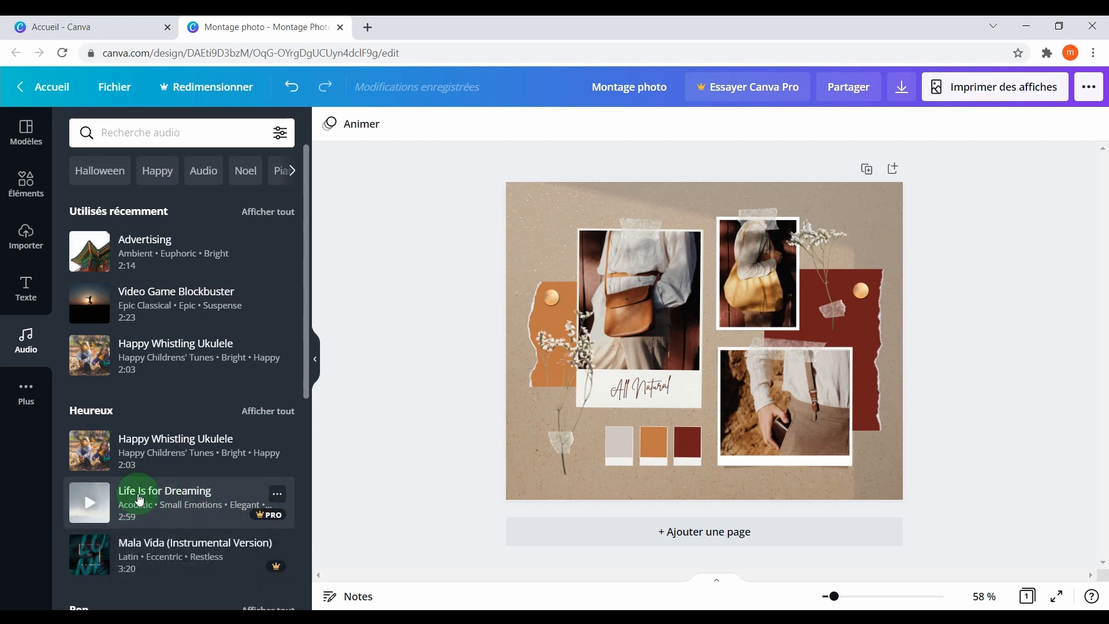
- Search the photo elements for "famille" and browse the family pictures
click(27, 184)
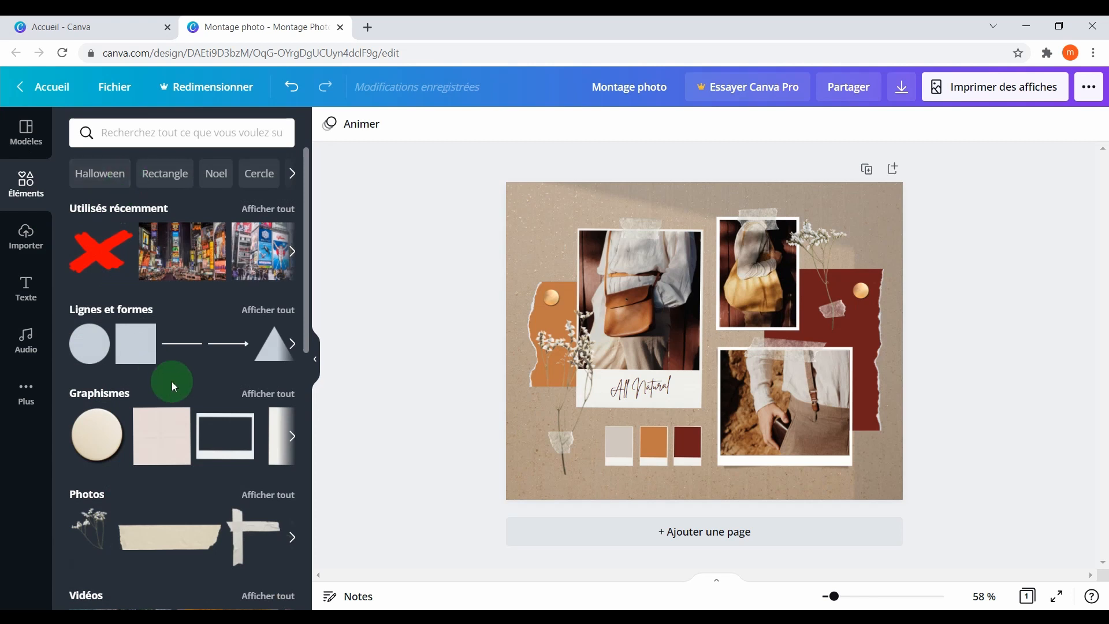
click(256, 495)
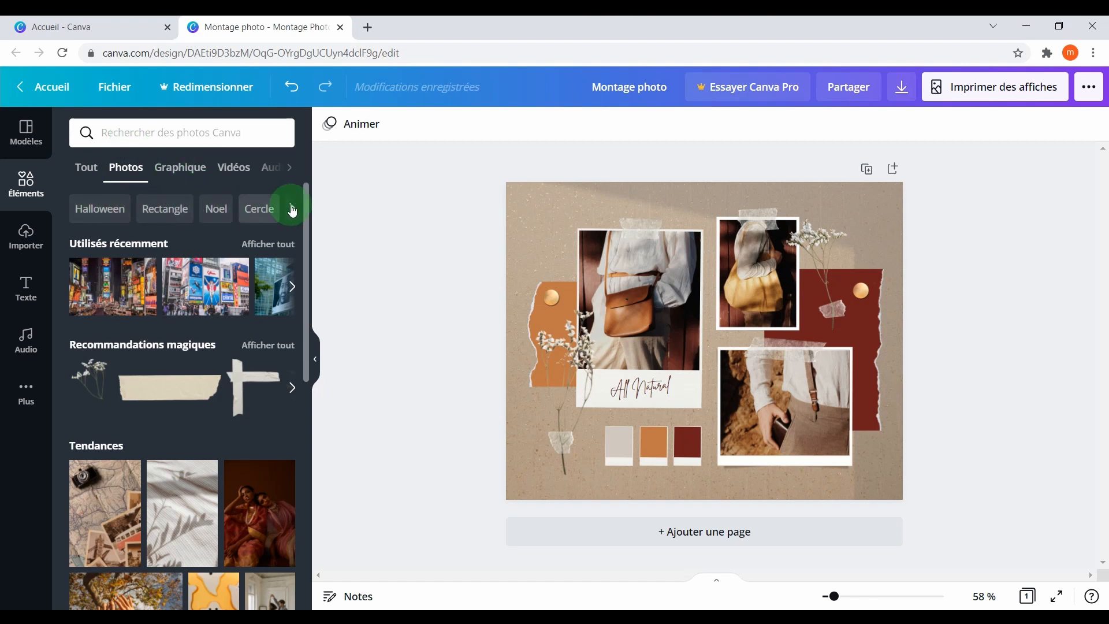
click(199, 137)
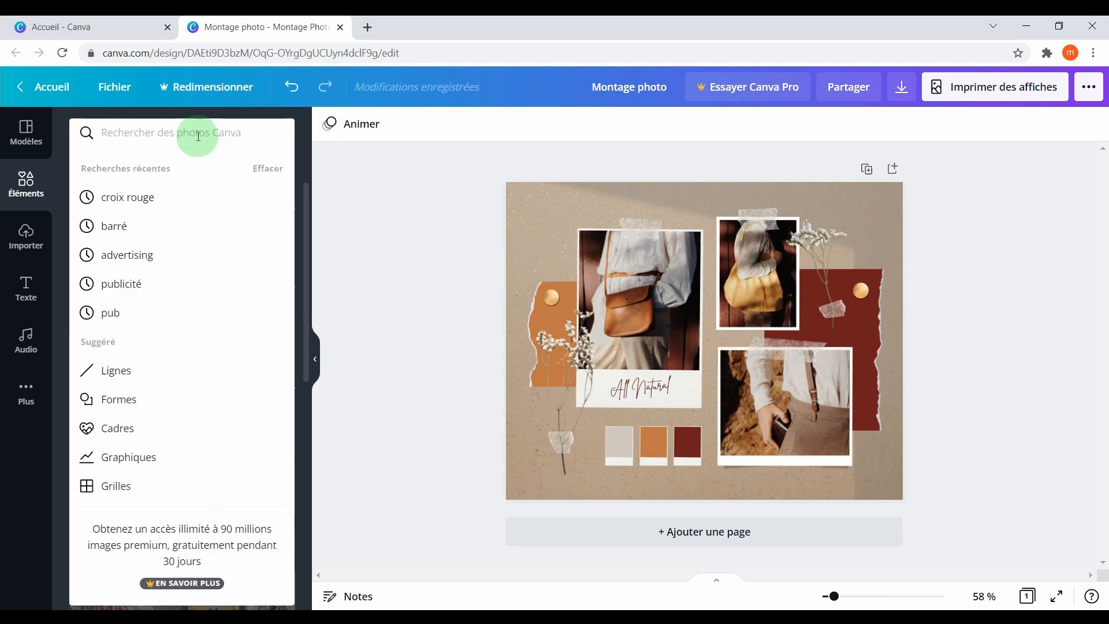
text(famille)
key(Return)
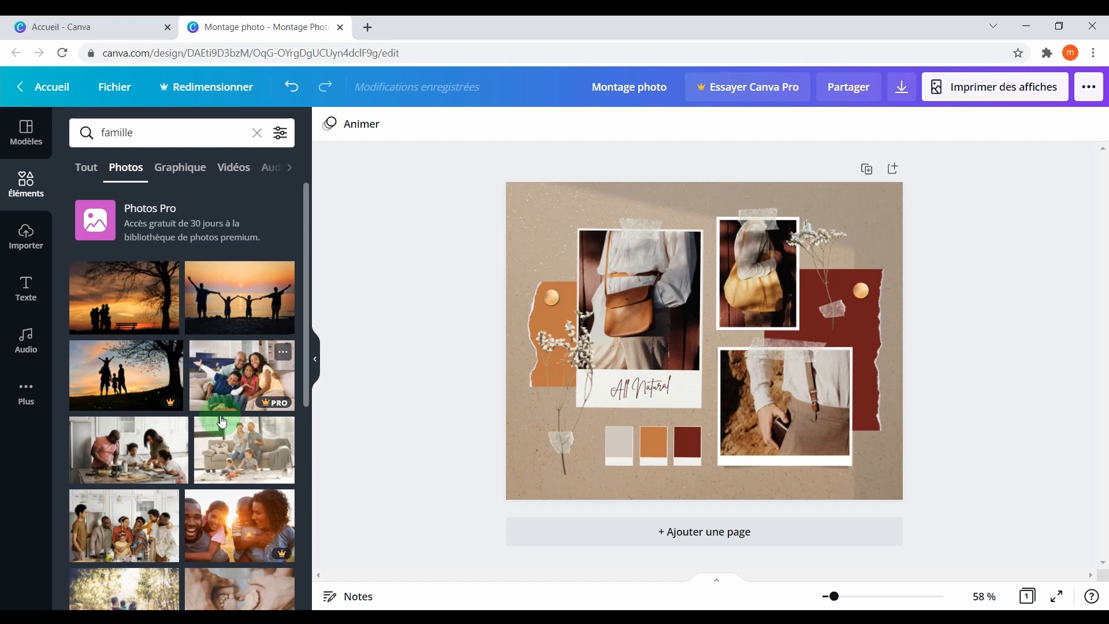
scroll(179, 425, down, 5)
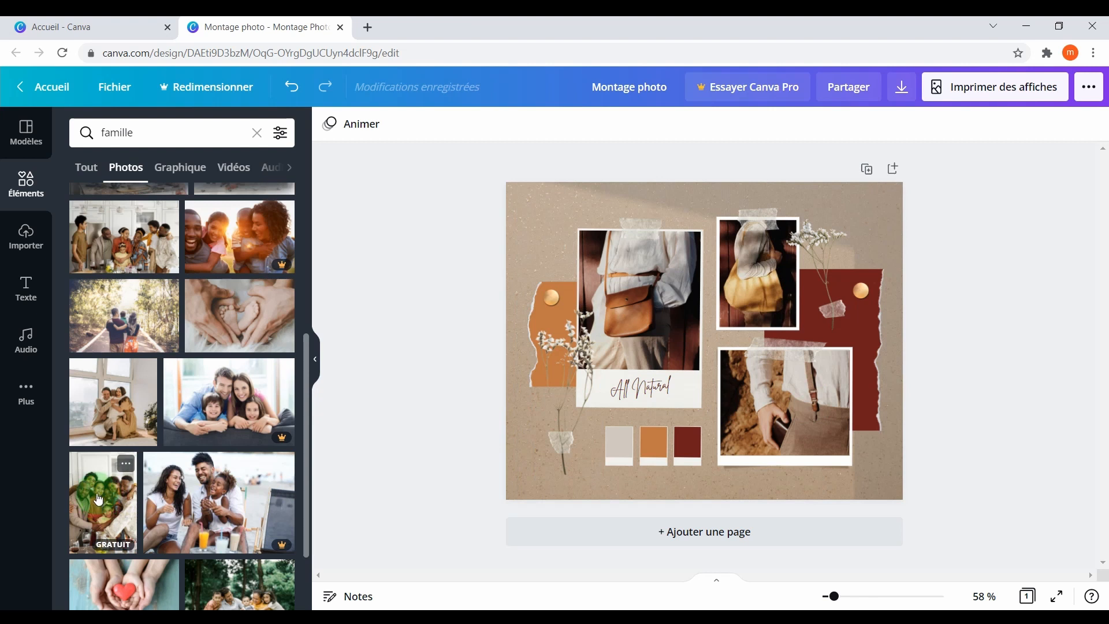
- Fill the large portrait frame with the free photo of the hugging family and adjust its crop inside the frame
drag(101, 498, 516, 244)
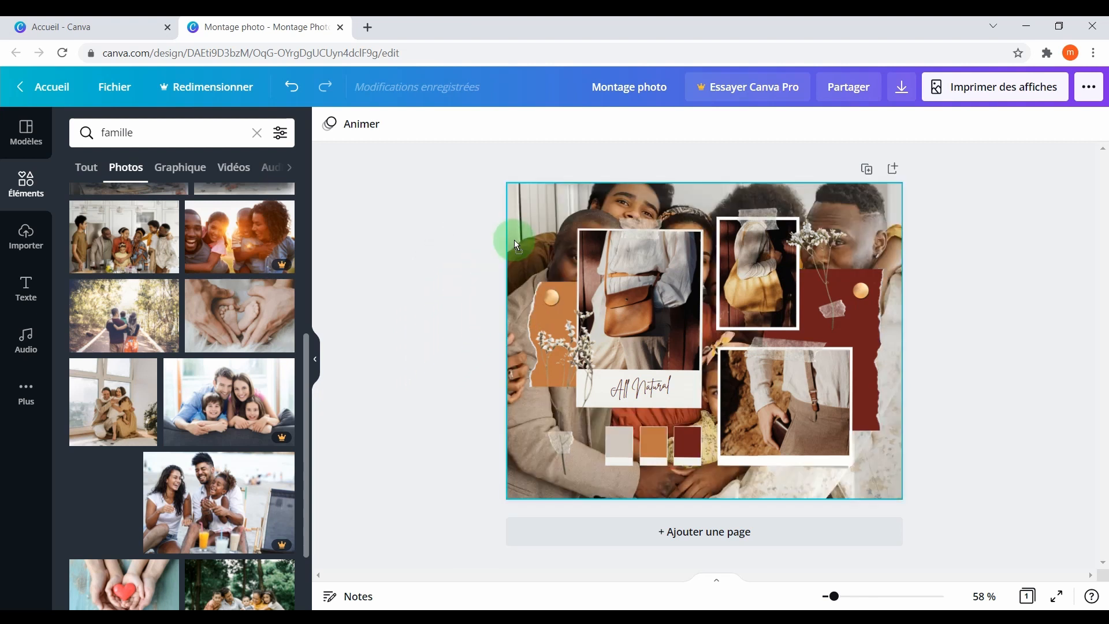
drag(514, 241, 641, 292)
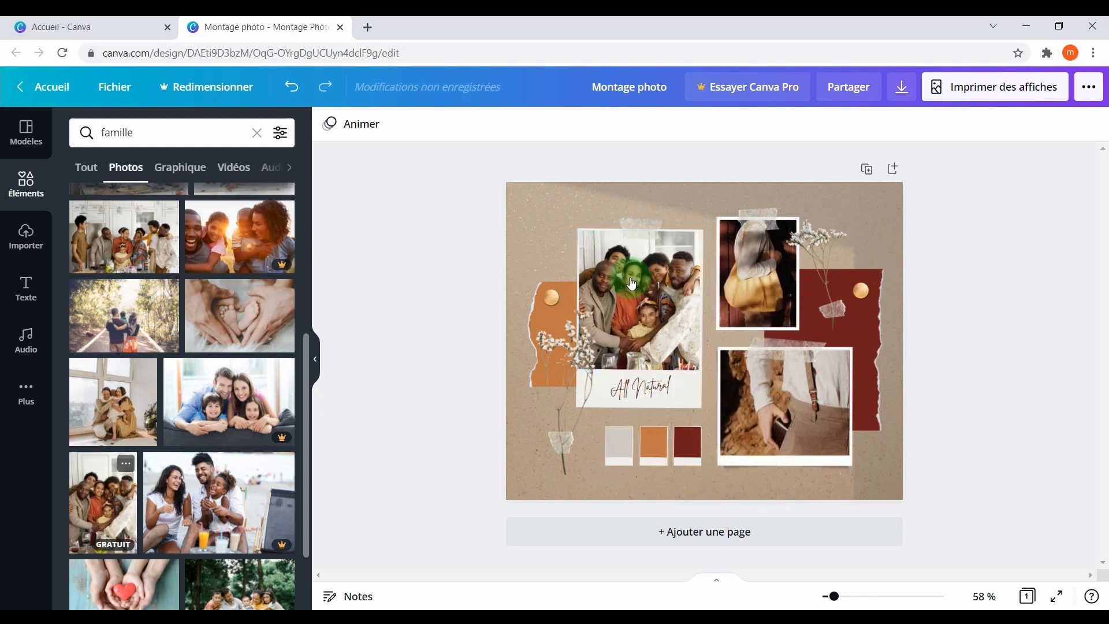
double_click(648, 317)
mouse_move(646, 307)
mouse_down()
mouse_move(645, 272)
mouse_move(642, 301)
mouse_up()
click(436, 292)
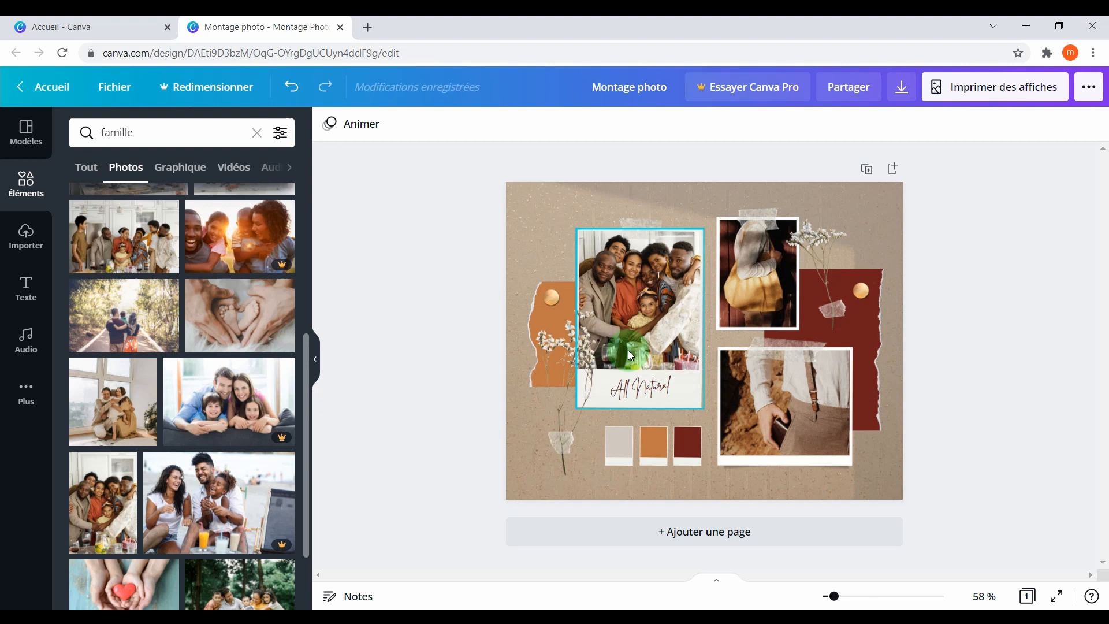
- Fill the lower landscape frame with the photo of the family gathered in the kitchen and check its crop
mouse_move(99, 241)
mouse_down()
mouse_move(476, 284)
mouse_move(583, 361)
mouse_move(769, 384)
mouse_move(767, 406)
mouse_move(792, 406)
mouse_move(780, 407)
mouse_up()
double_click(771, 406)
click(591, 405)
click(383, 352)
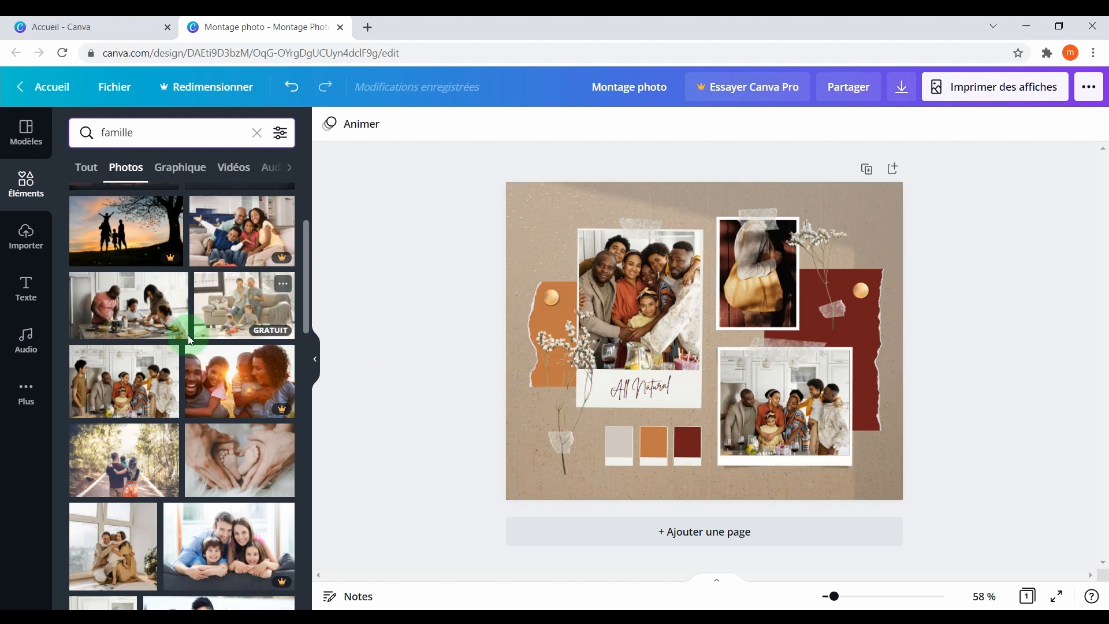
- Filter the family photos to vertical orientation and place the picture of the family lying in bed in the small upper frame
click(282, 138)
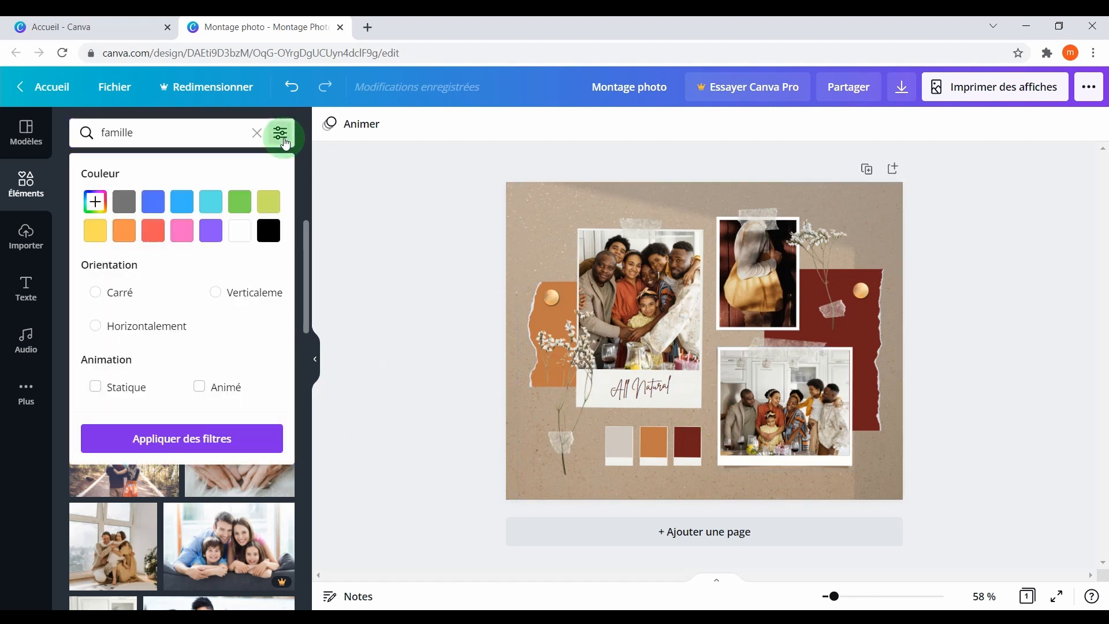
click(227, 297)
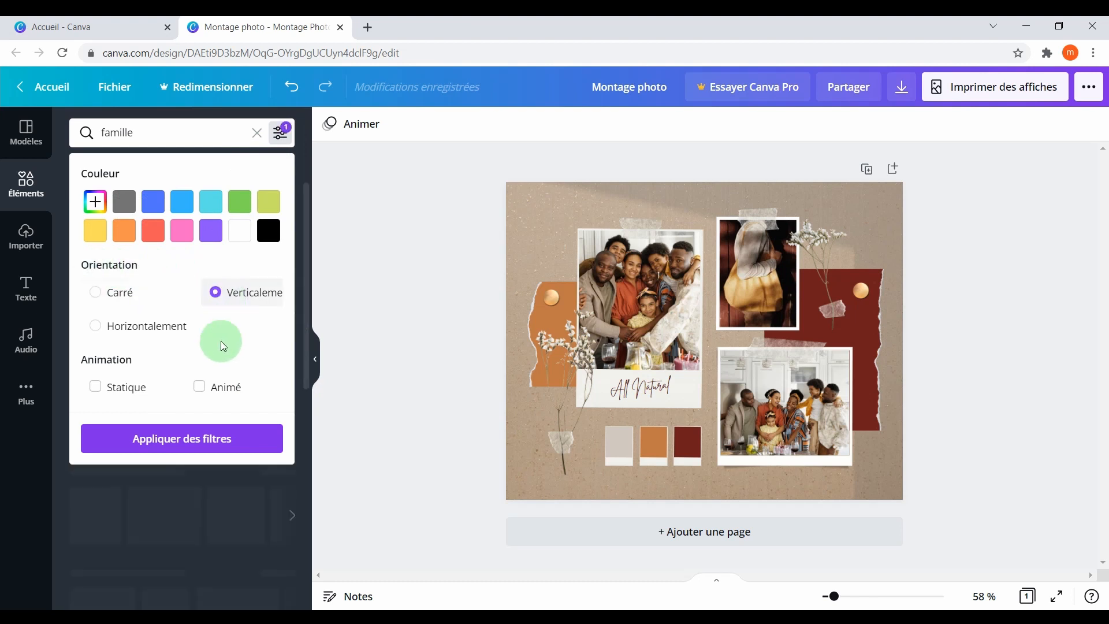
click(193, 442)
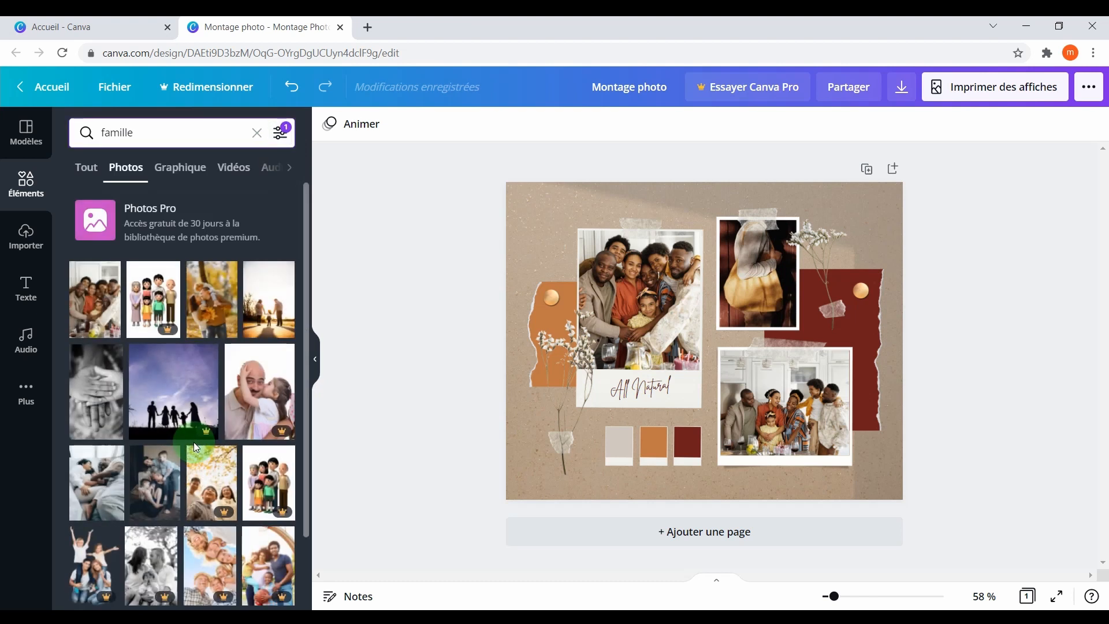
drag(96, 482, 749, 261)
click(692, 192)
click(672, 297)
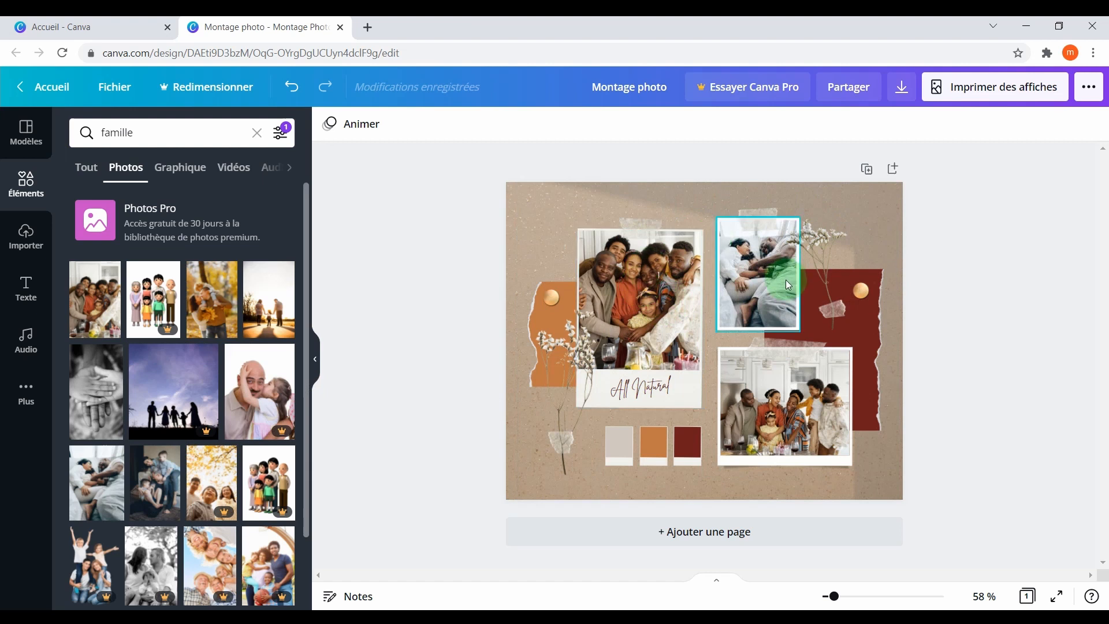
- Move and rotate the tape piece onto the large photo's upper-left corner and place angled copies on its other three corners
click(632, 224)
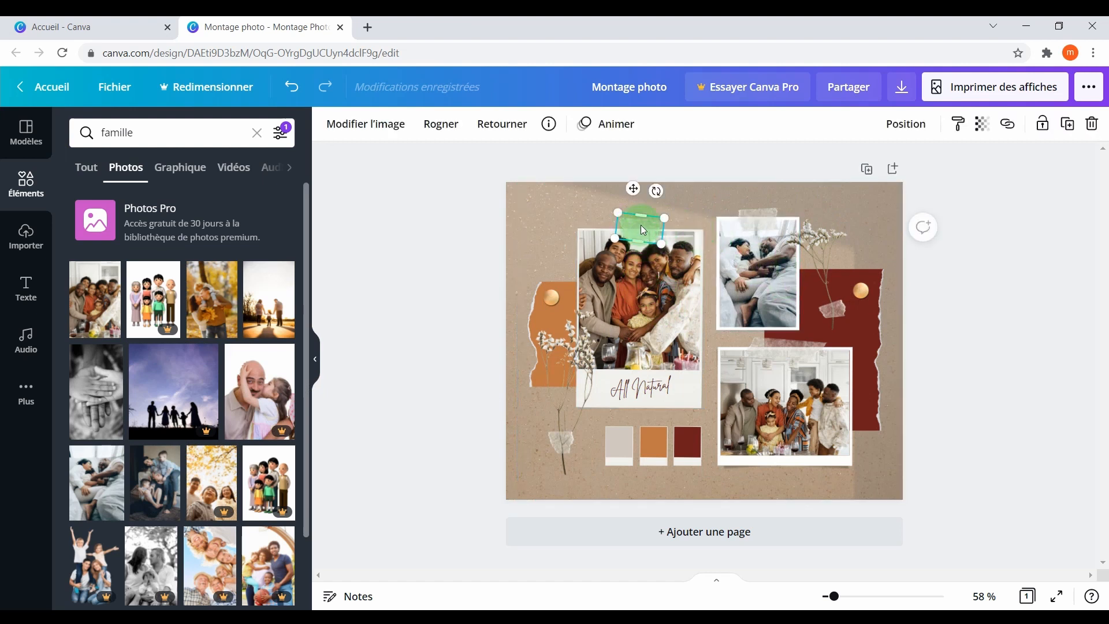
drag(637, 227, 588, 227)
drag(598, 185, 565, 152)
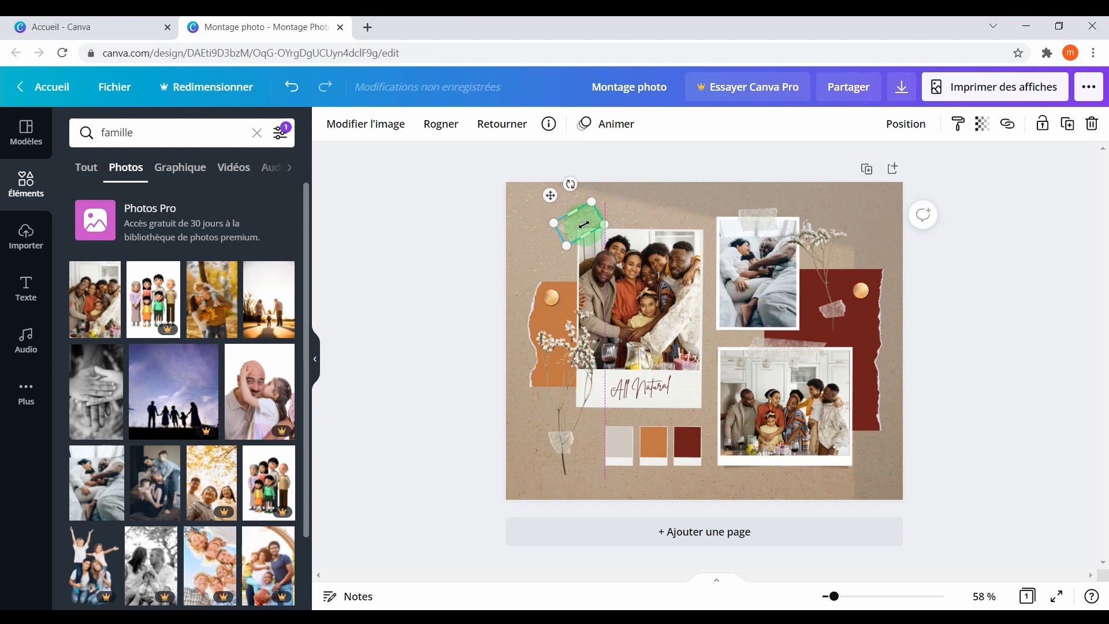
drag(589, 223, 700, 217)
drag(693, 181, 660, 317)
drag(695, 408, 581, 400)
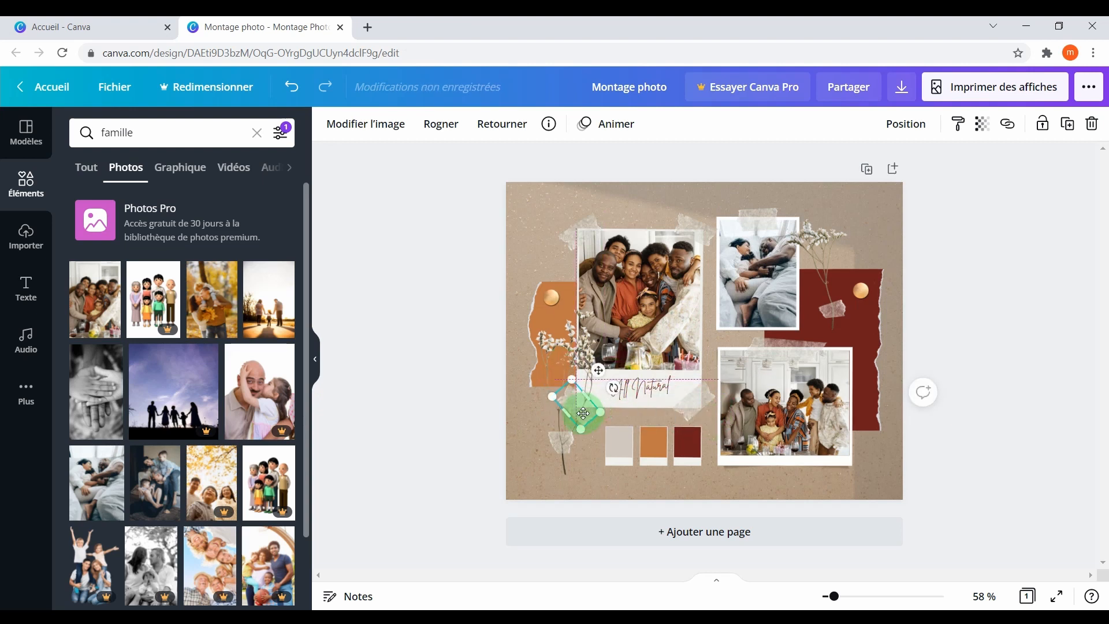
- Delete the two dried flower sprigs and the tape holding them from the montage
click(564, 351)
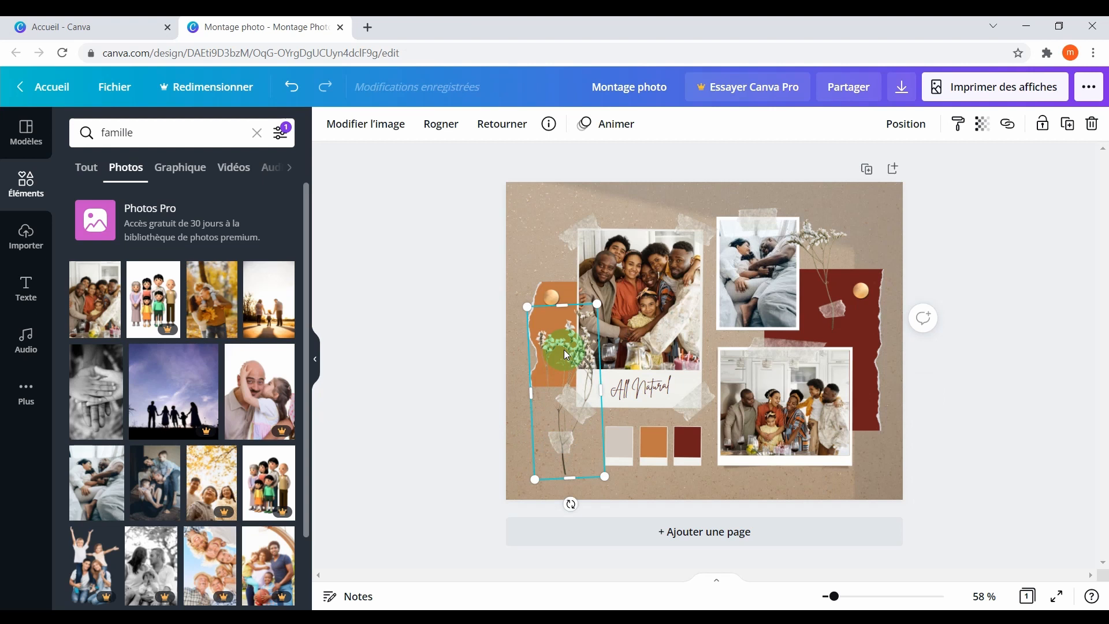
key(Delete)
click(564, 439)
key(Delete)
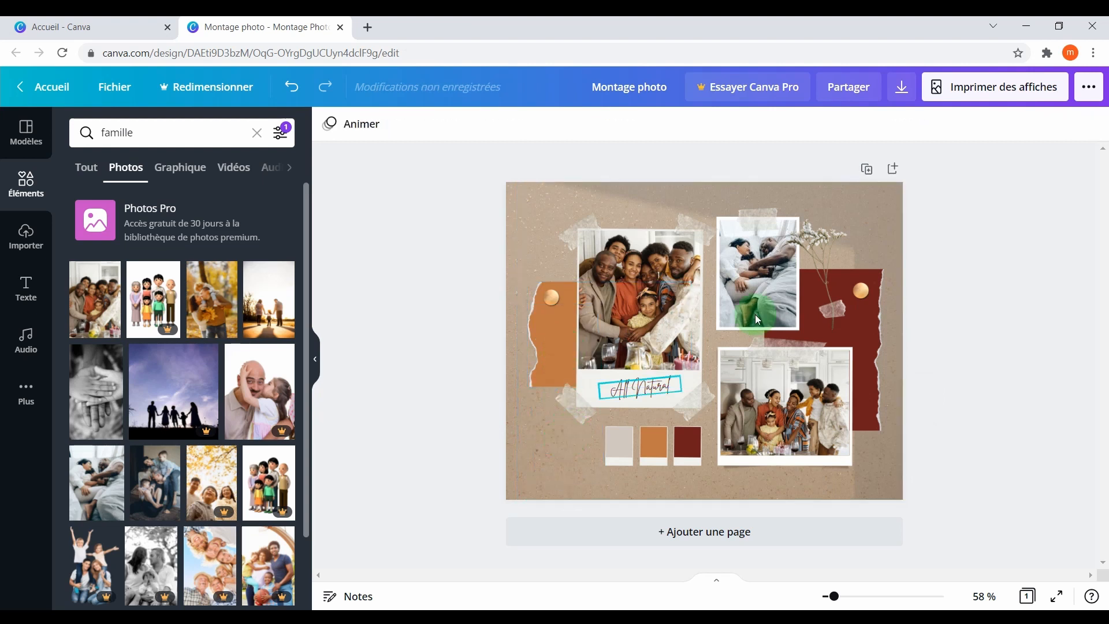
click(826, 241)
key(Delete)
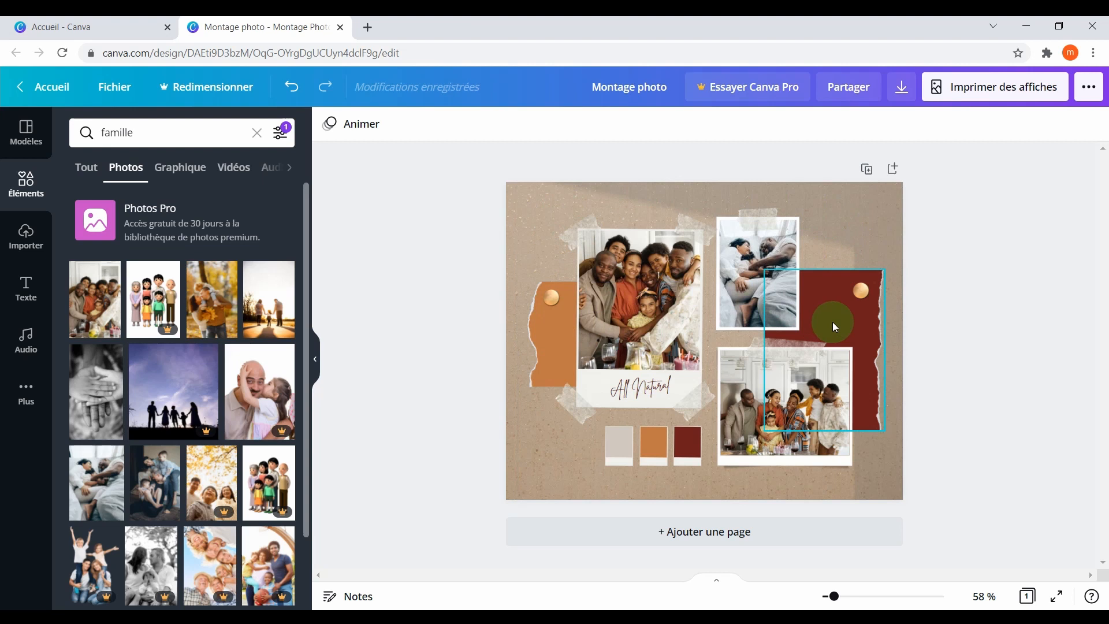
- Search all elements for "fond d'écran" and set the dark navy textured image as the page background
click(92, 171)
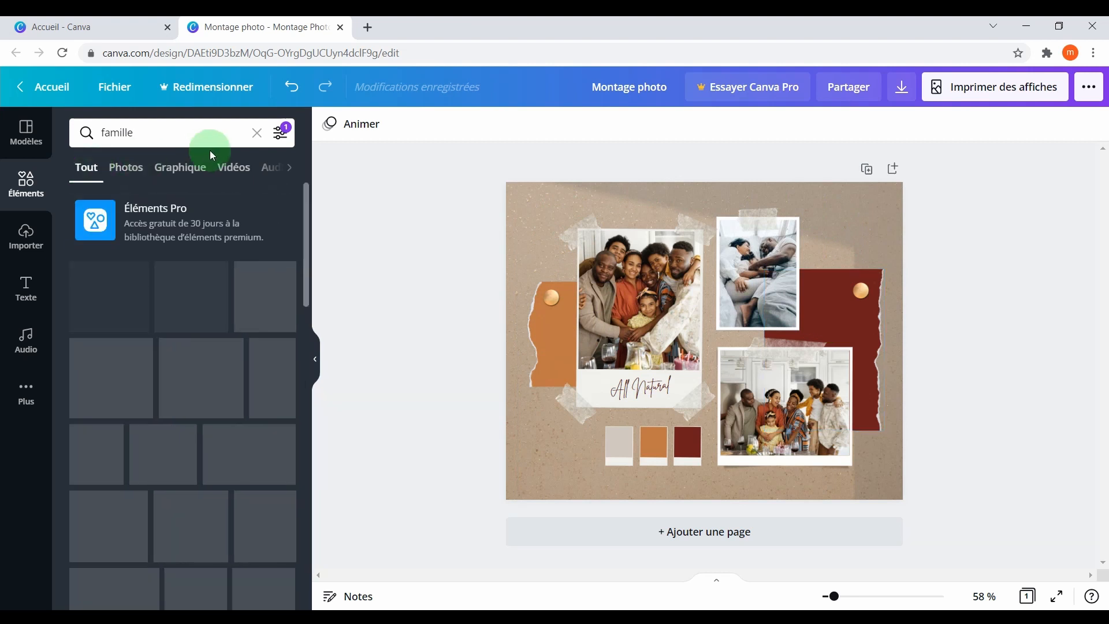
click(257, 133)
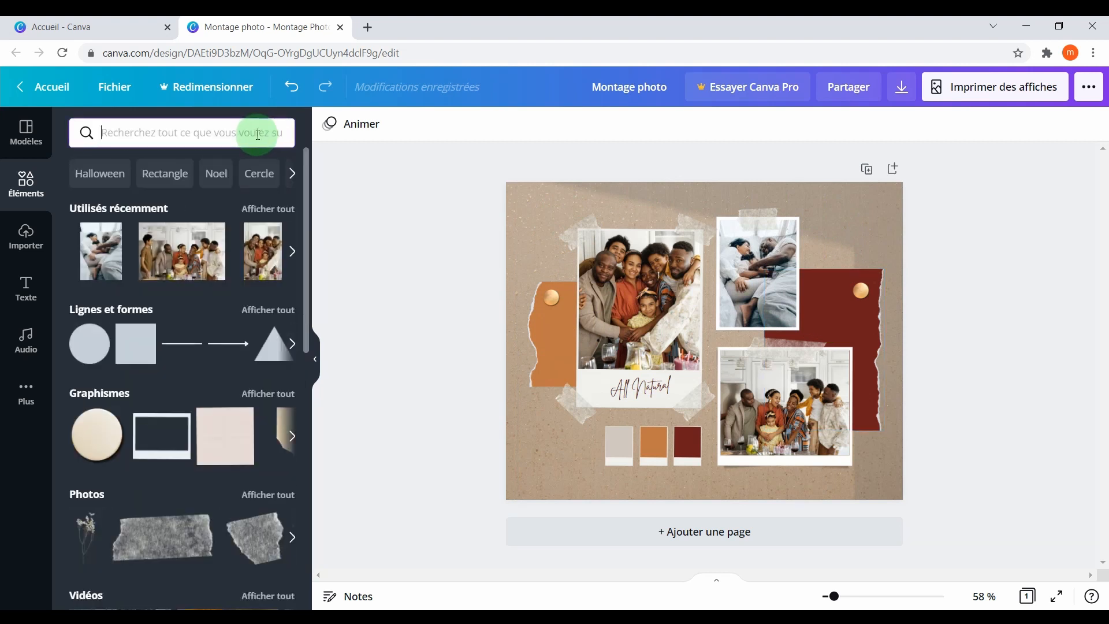
text(fond d'écran)
key(Return)
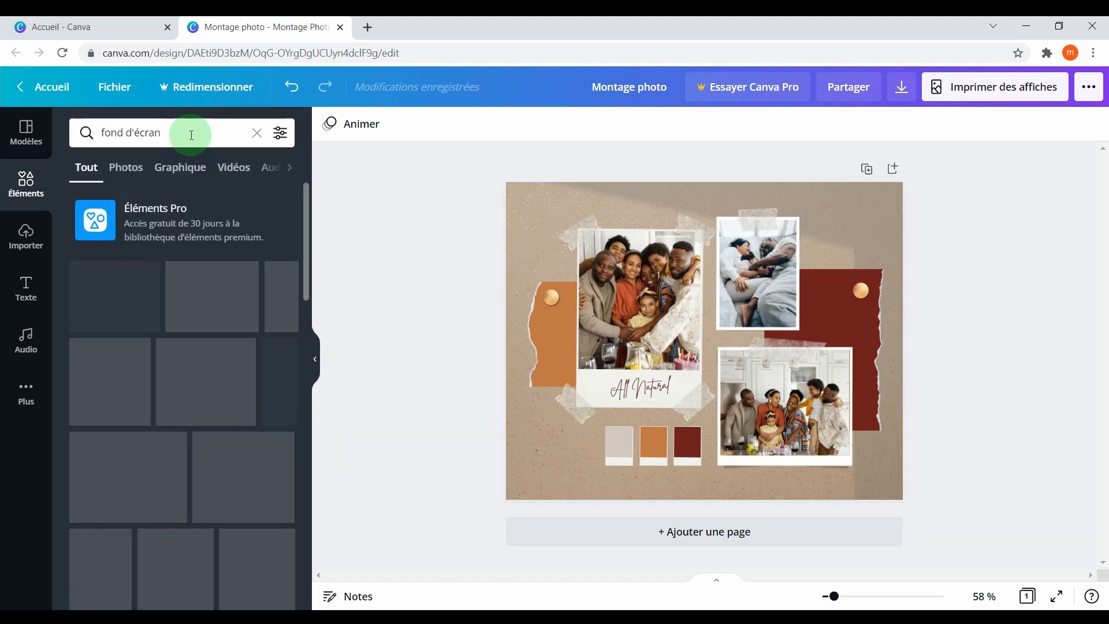
click(198, 318)
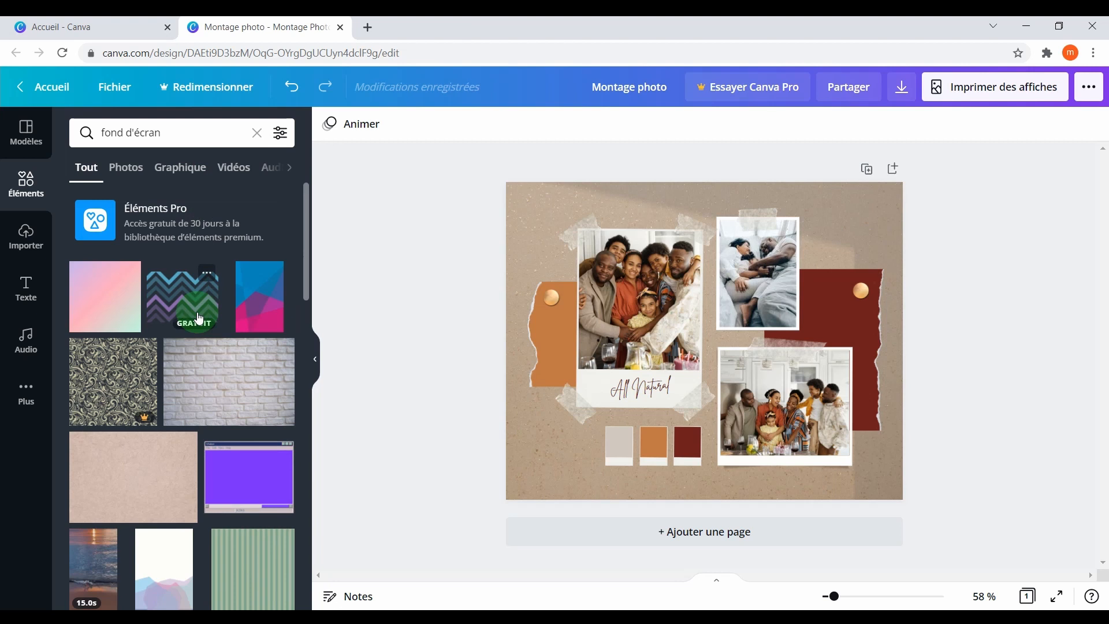
scroll(198, 318, down, 3)
scroll(198, 318, down, 3)
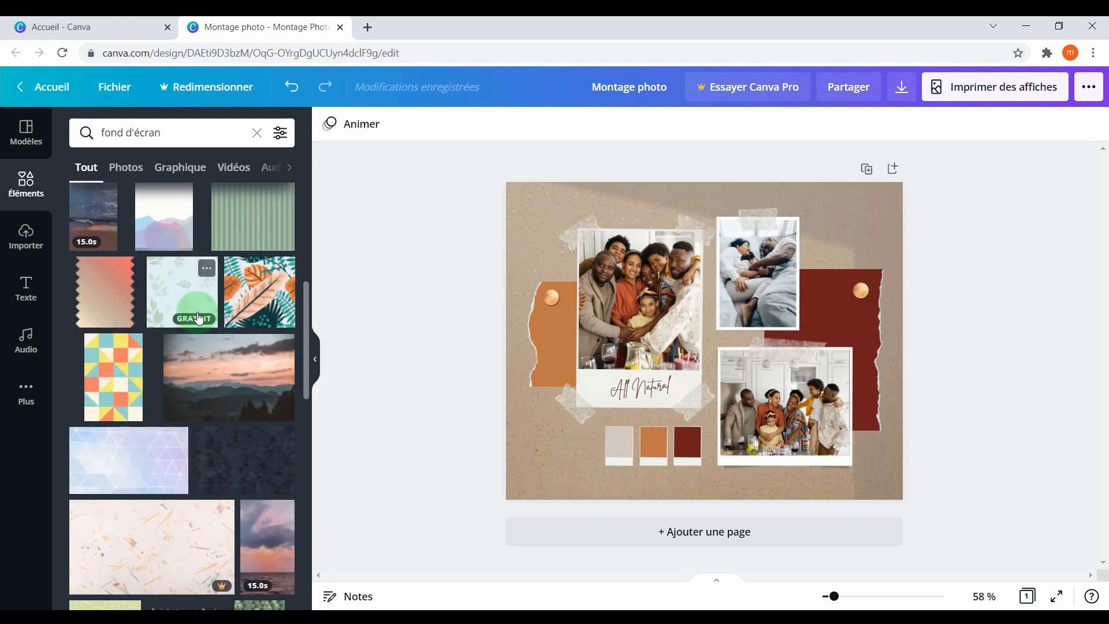
scroll(198, 317, down, 3)
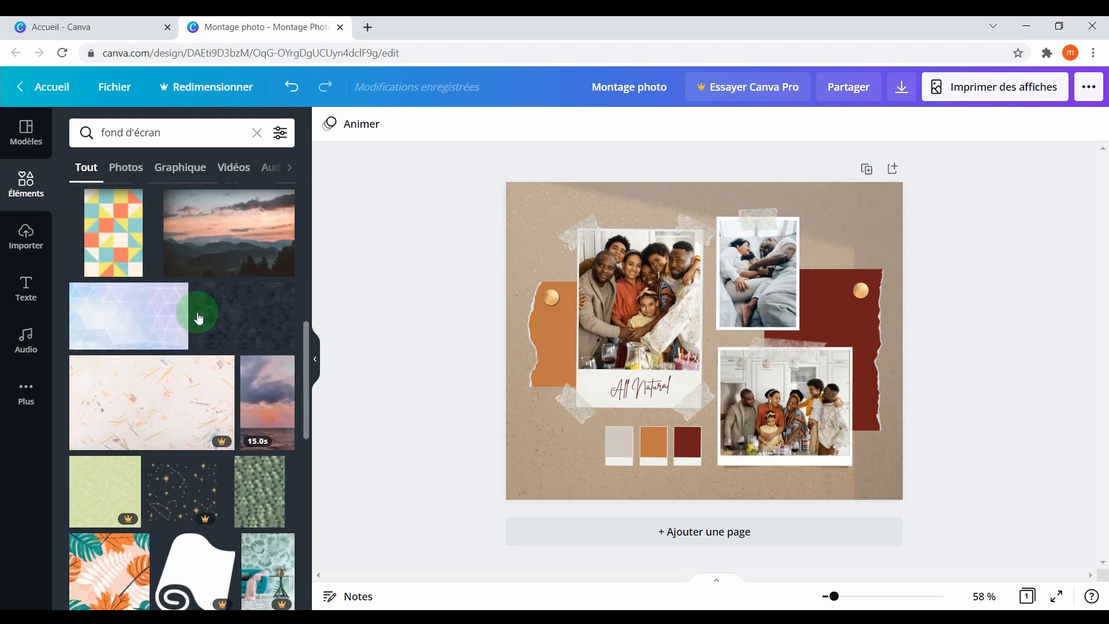
drag(239, 321, 512, 231)
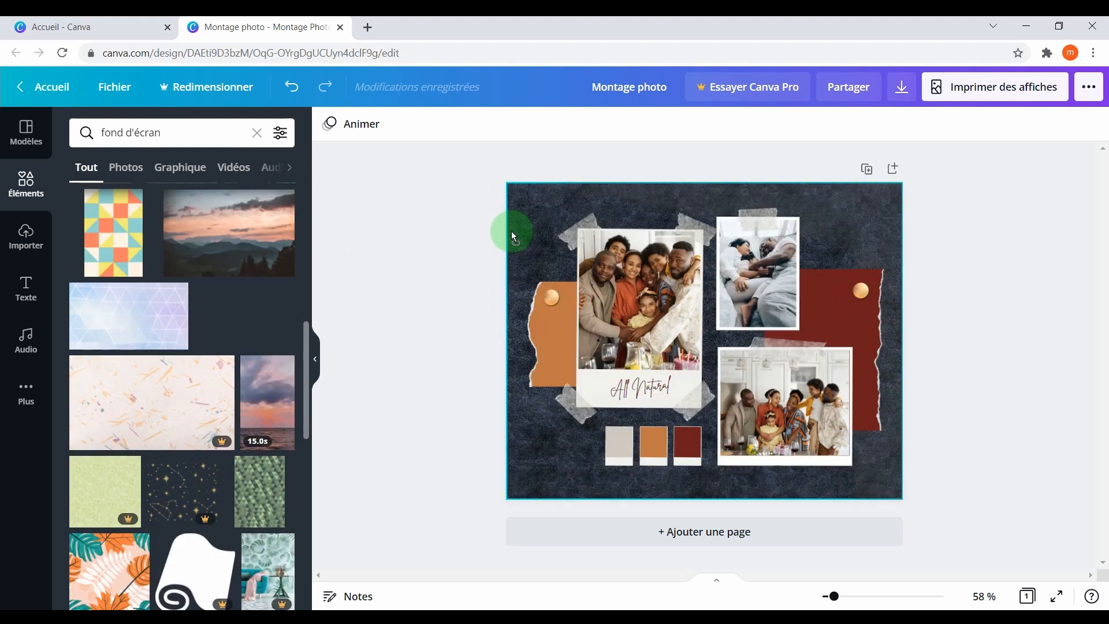
click(985, 264)
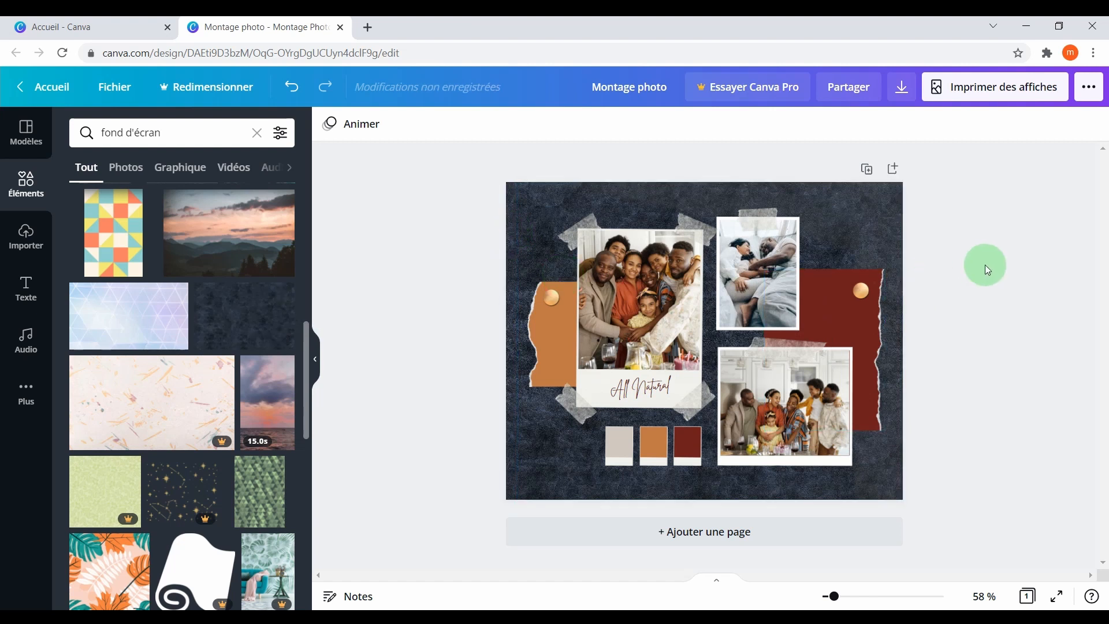
- Recolour the orange torn paper behind the large photo with the grey-brown taken from the kitchen family photo's colours
click(554, 319)
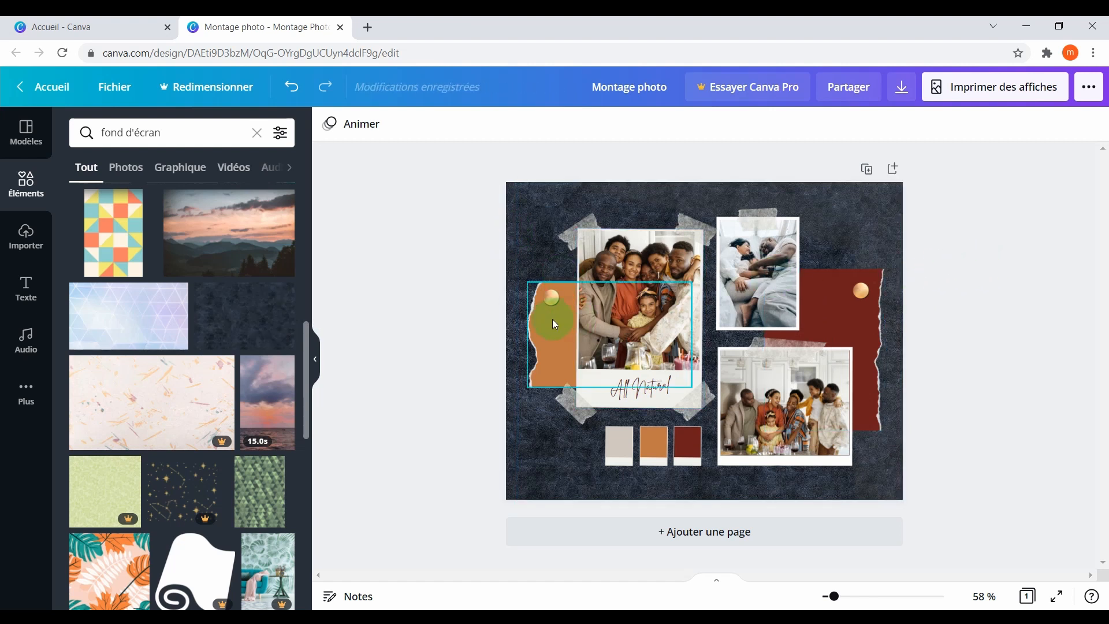
click(578, 387)
click(699, 320)
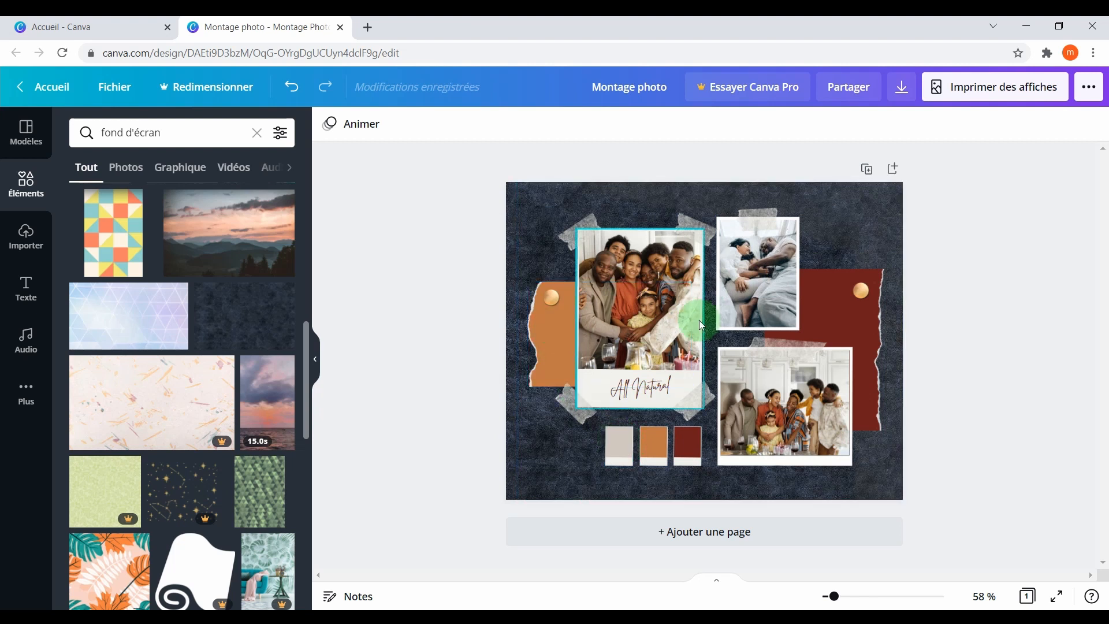
click(542, 324)
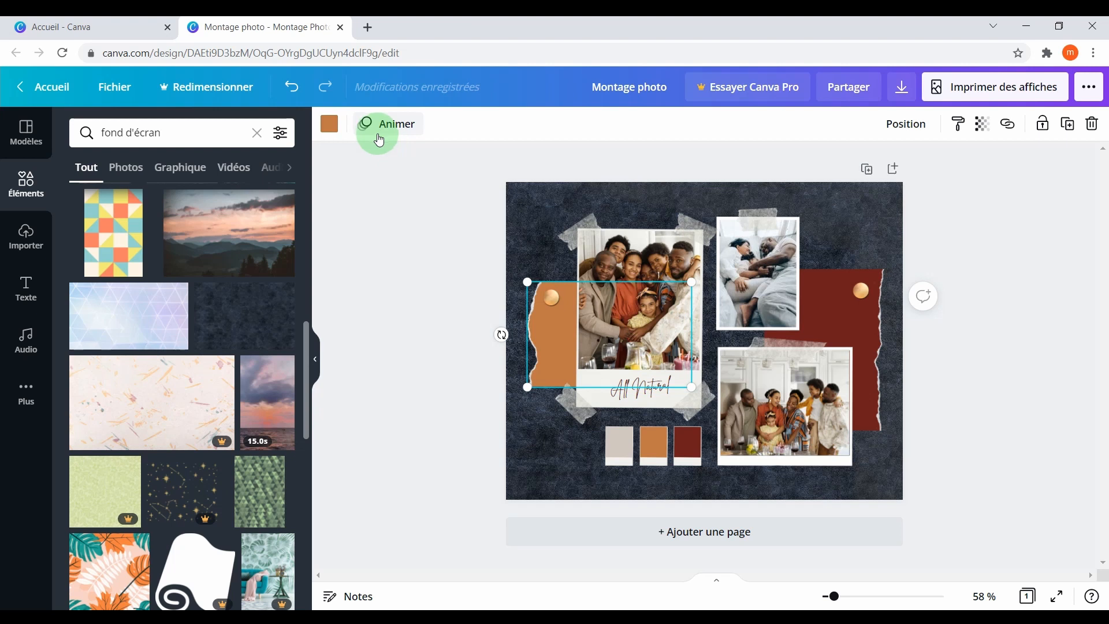
click(328, 137)
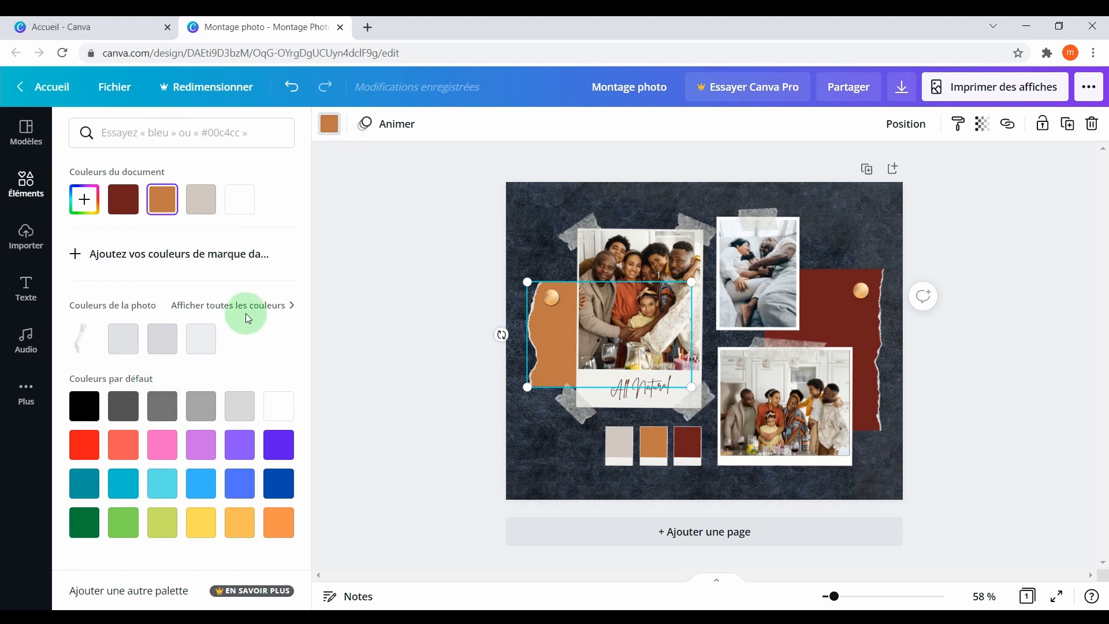
click(281, 316)
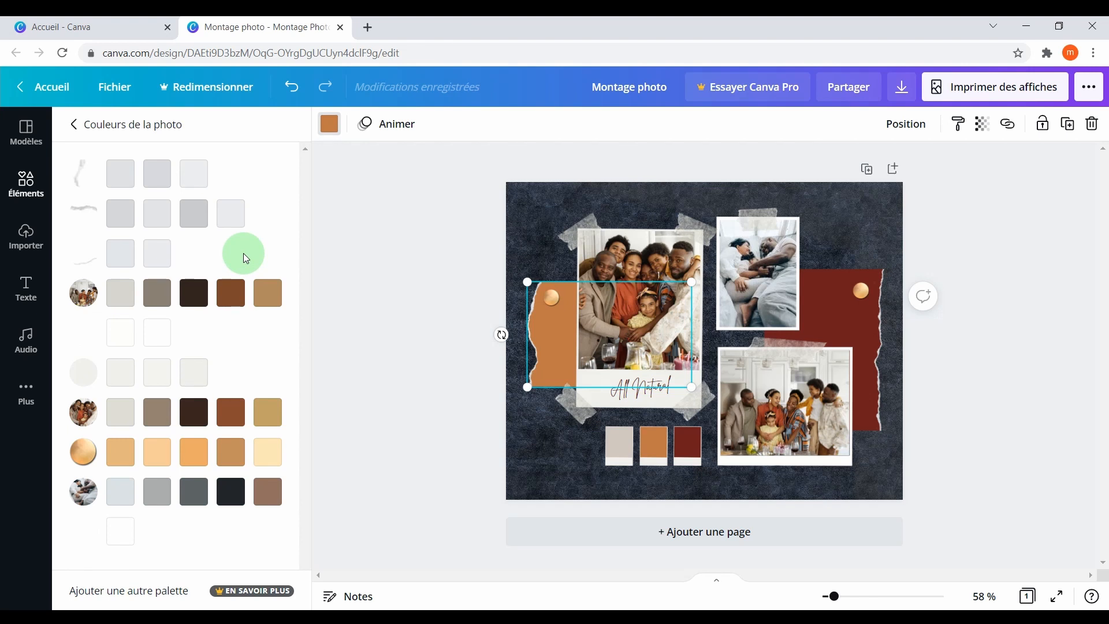
click(227, 293)
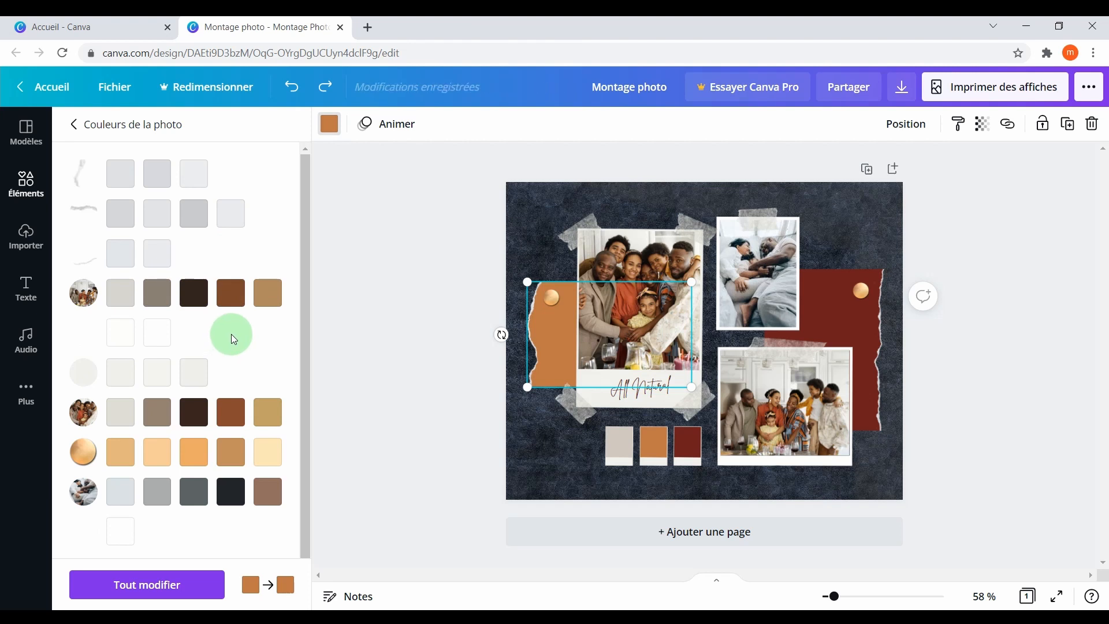
click(157, 293)
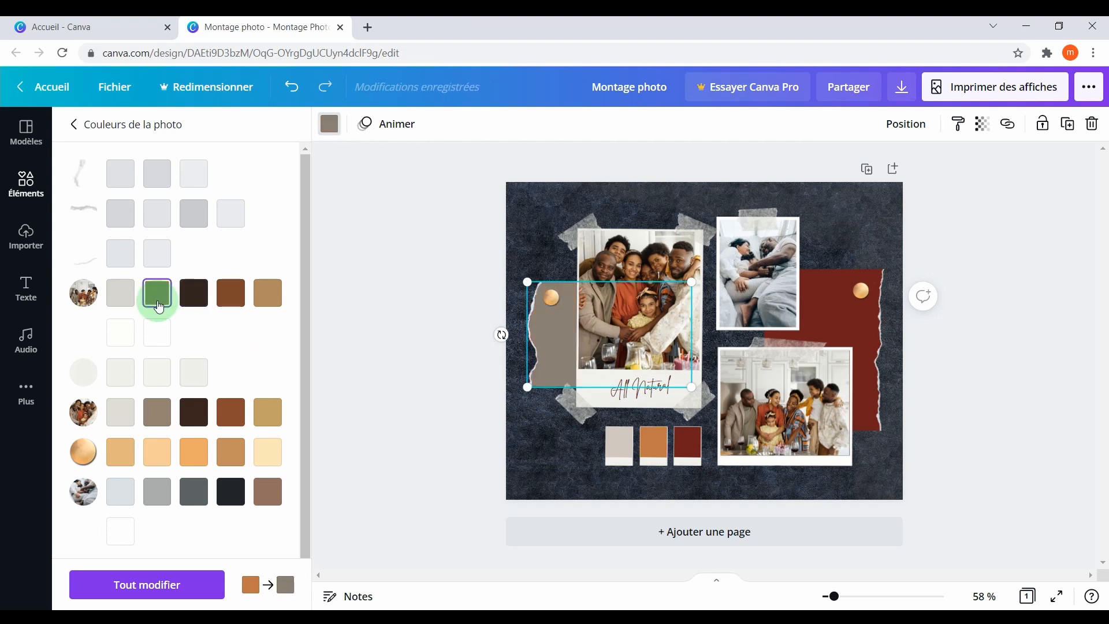
- Recolour the dark red torn paper with the lightest grey from the first row of photo colours
click(826, 305)
click(858, 314)
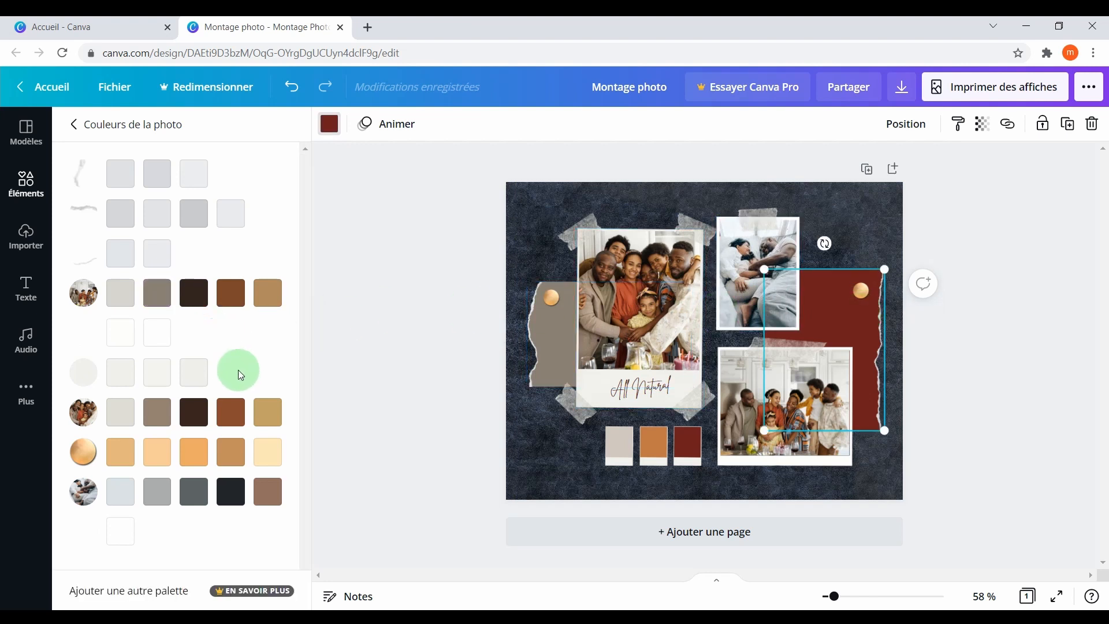
click(194, 173)
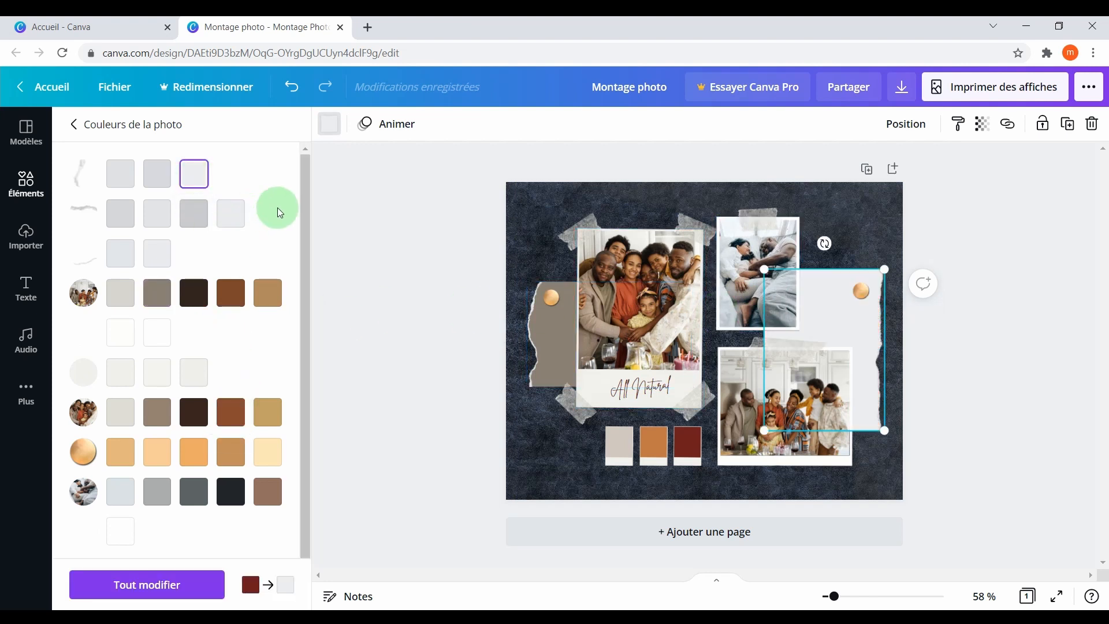
- Recolour the middle small swatch card with the document's grey-brown and the dark red one with white
click(653, 444)
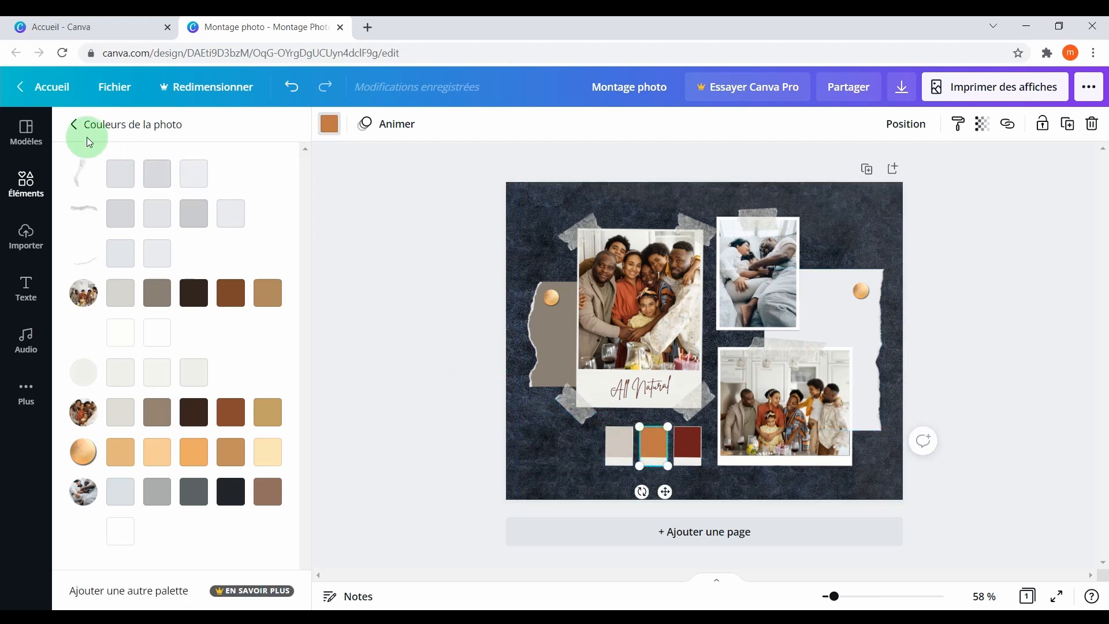
click(74, 125)
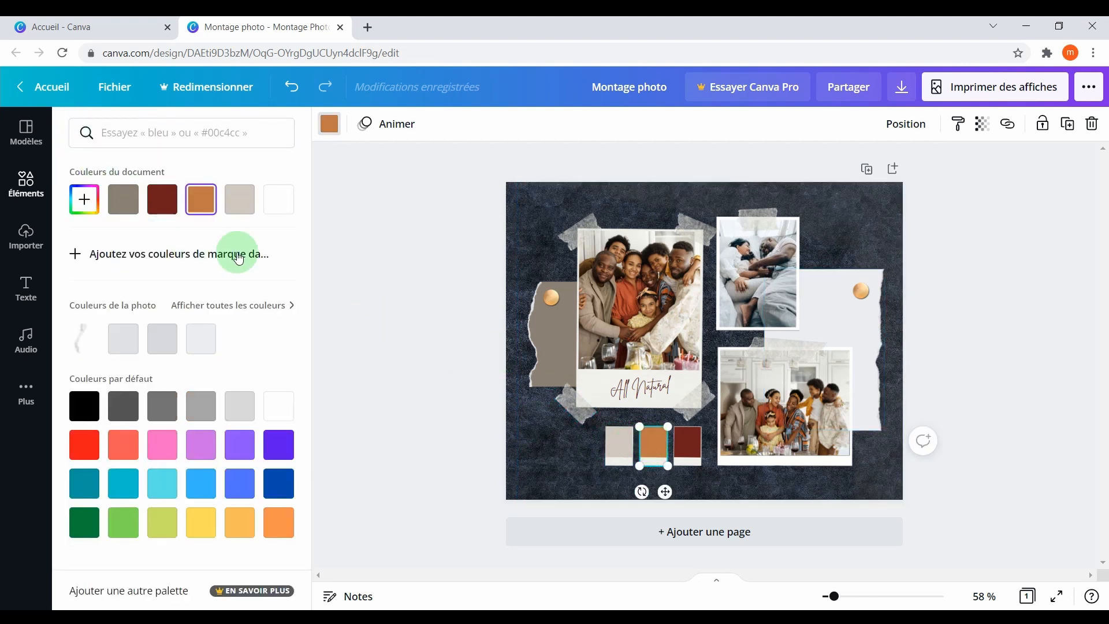
click(121, 212)
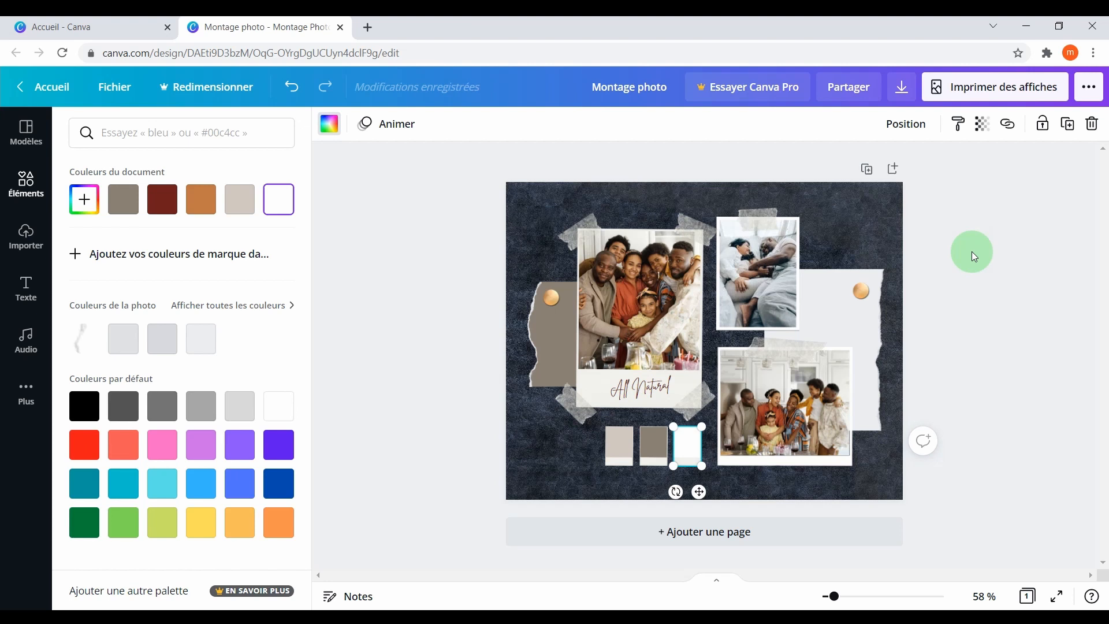
- Replace the "All Natural" caption under the large family photo with "La famille"
double_click(639, 395)
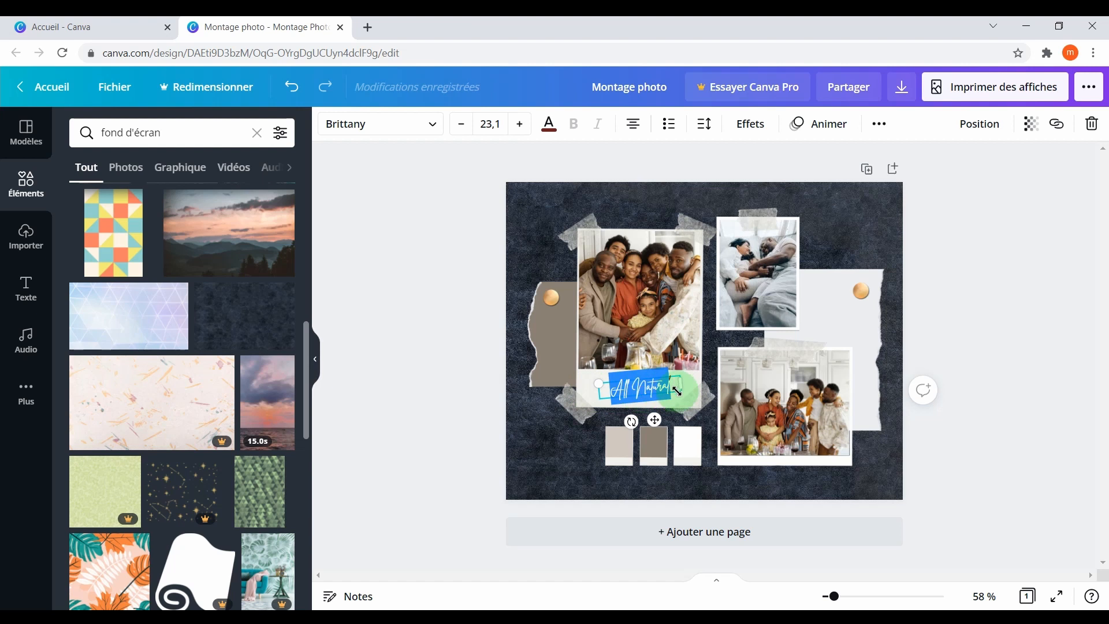
key(BackSpace)
text(La)
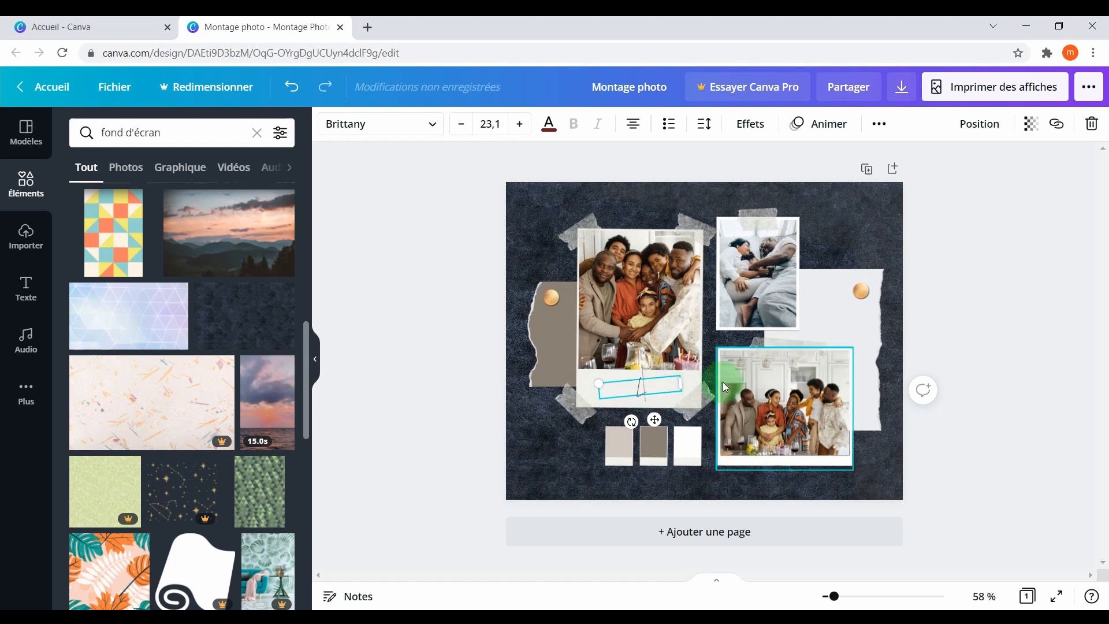
text( famille)
- Set the font of the "La famille" caption to Nickainley
drag(663, 387, 623, 390)
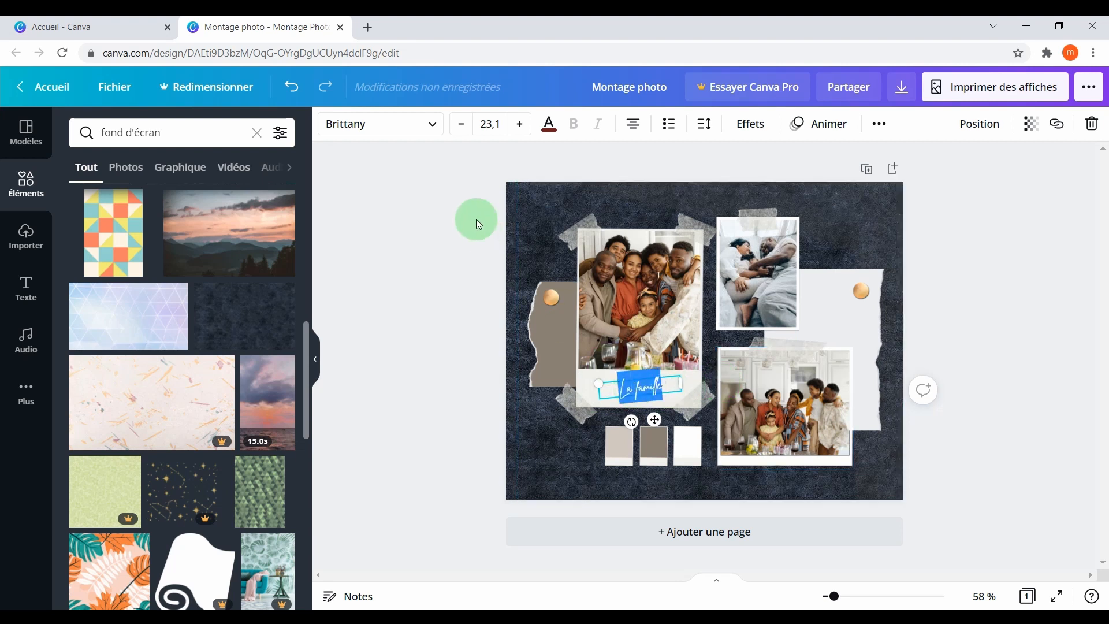
click(432, 123)
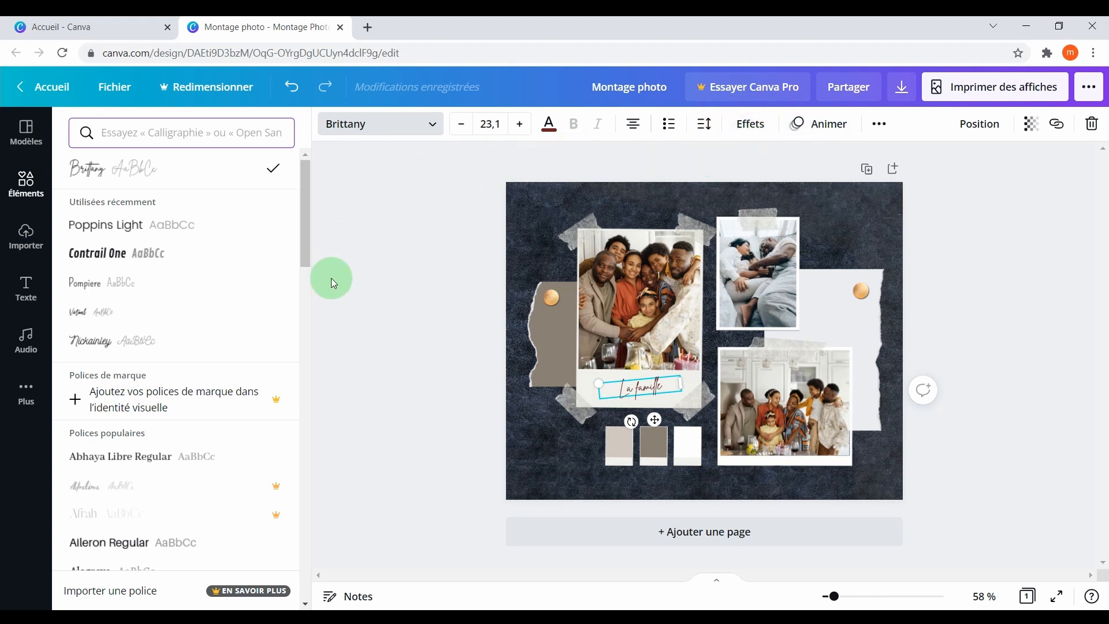
click(151, 254)
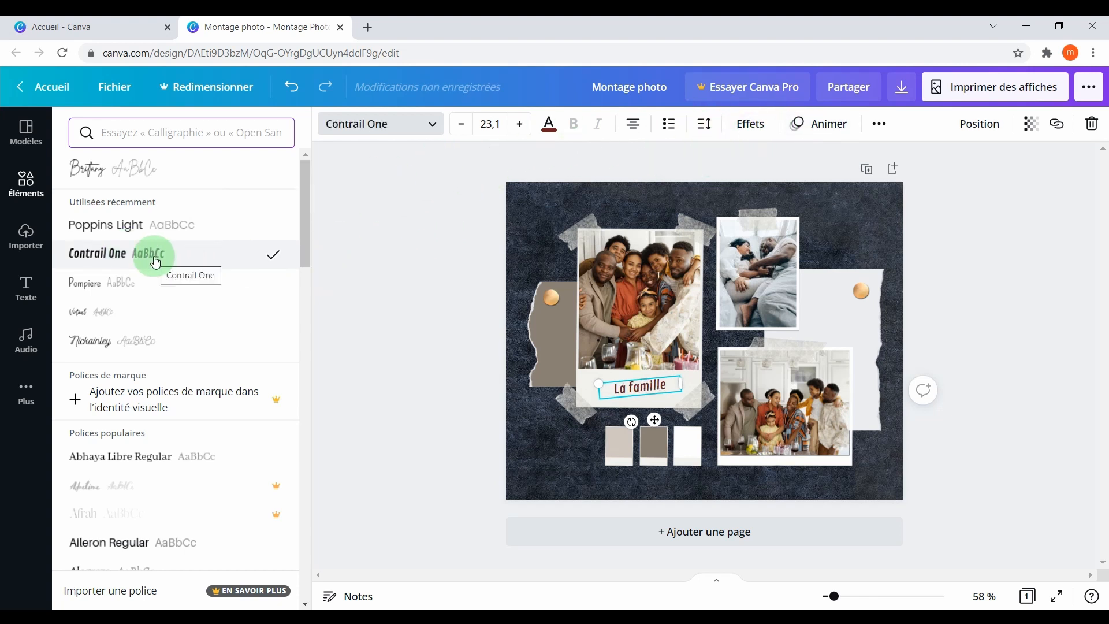
click(133, 334)
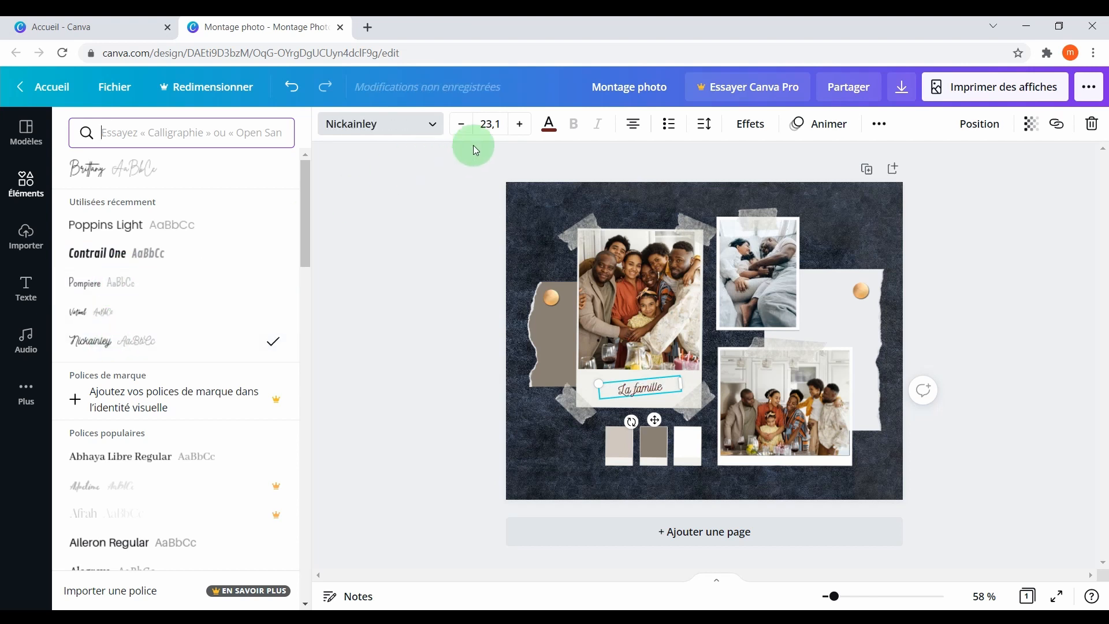
- Enlarge the caption to font size 34,1 and tilt it a little more steeply counter-clockwise
click(519, 124)
click(519, 123)
click(520, 124)
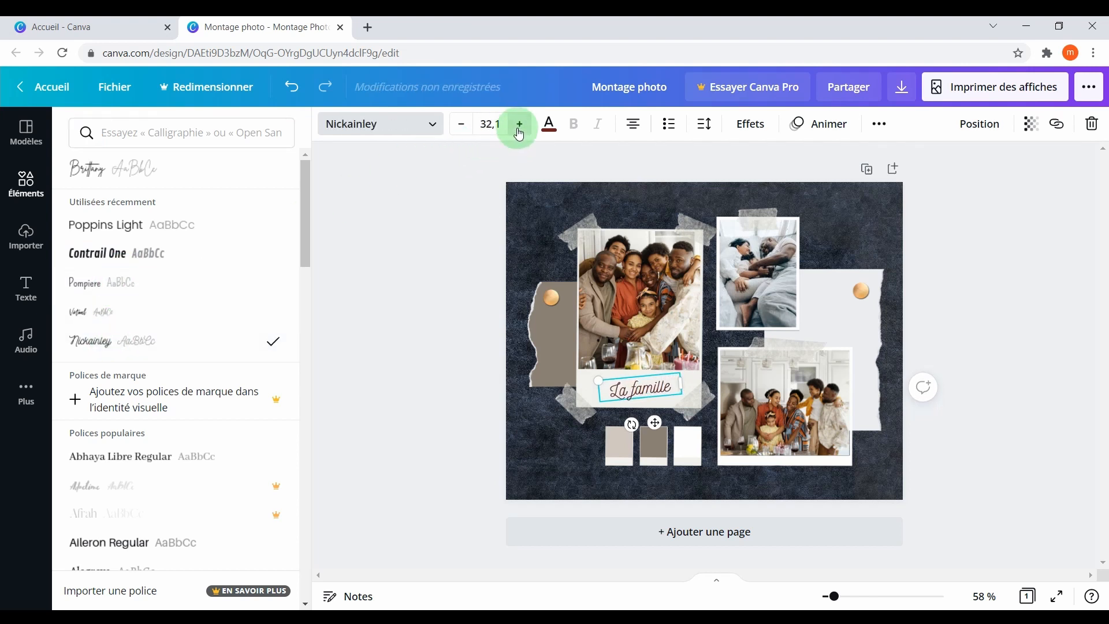
click(519, 124)
click(520, 124)
drag(632, 426, 651, 422)
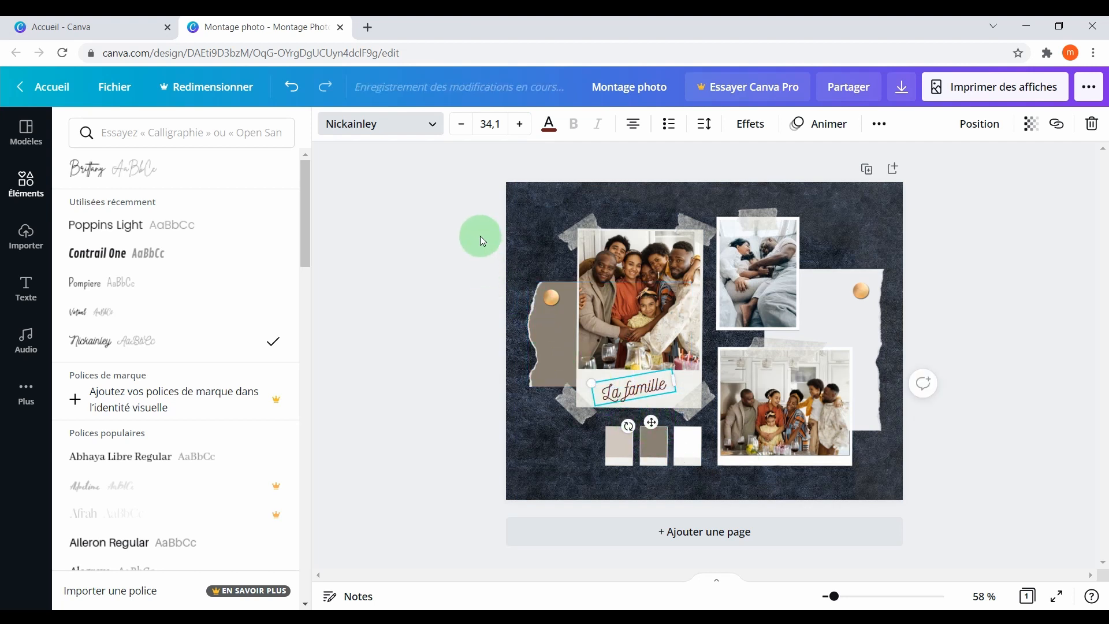
- Recolour the caption text with the grey-brown from the kitchen family photo's colours
click(549, 128)
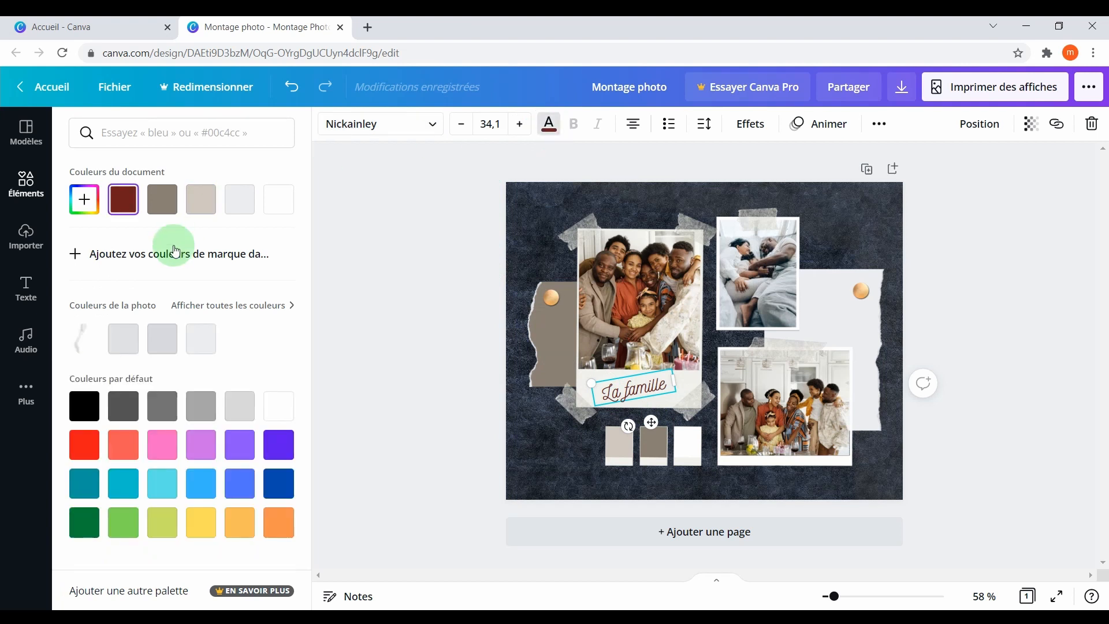
click(216, 304)
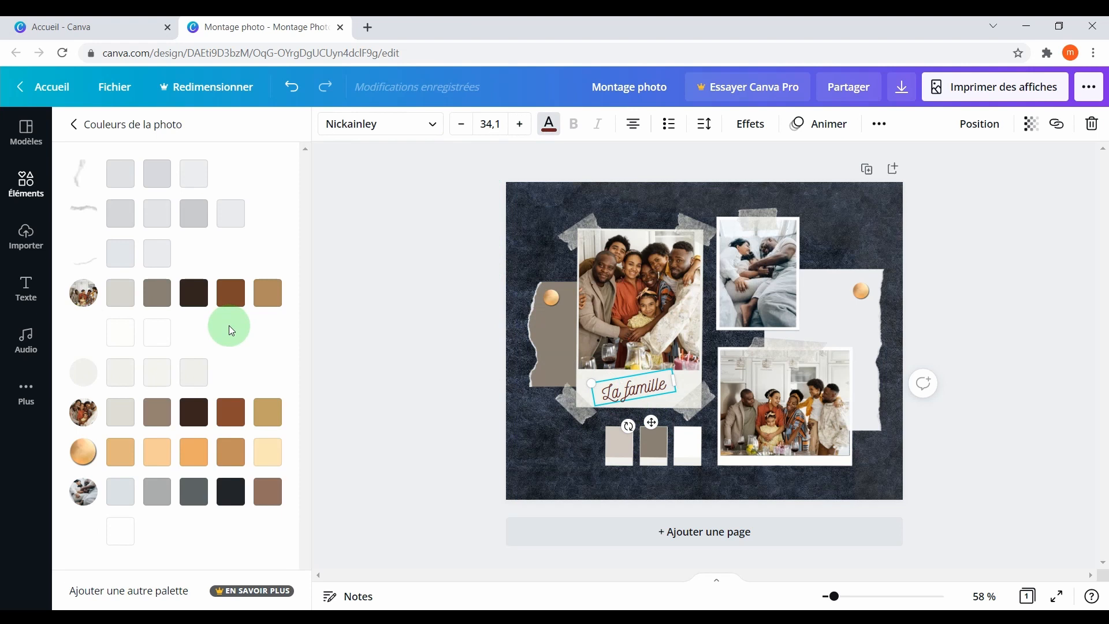
click(157, 292)
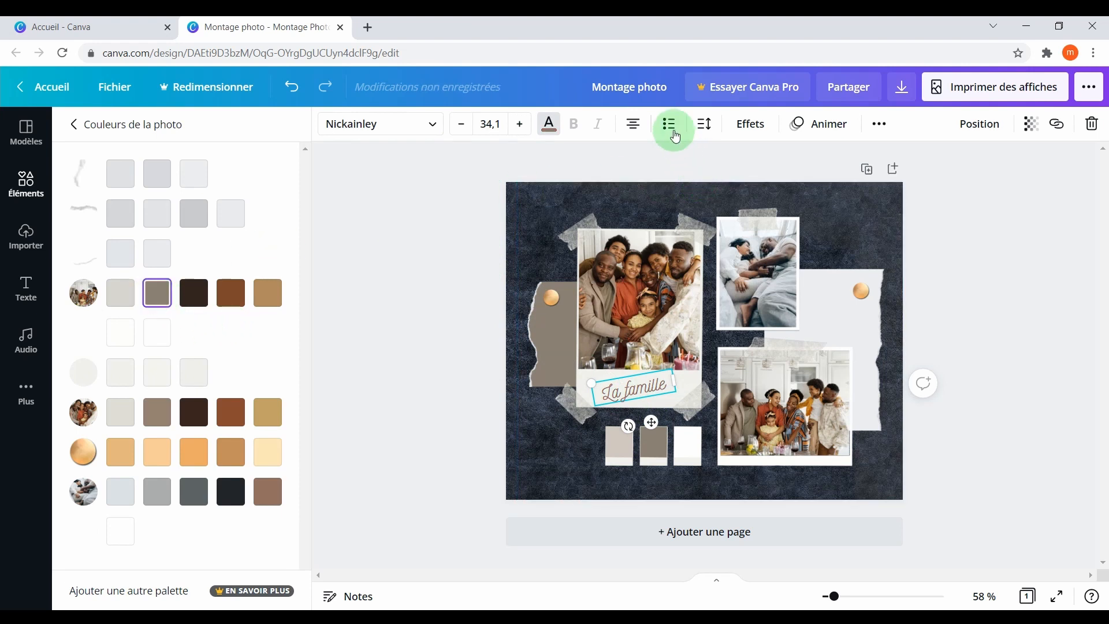
- Set the caption's line spacing to 1,41 in the text spacing options
click(707, 127)
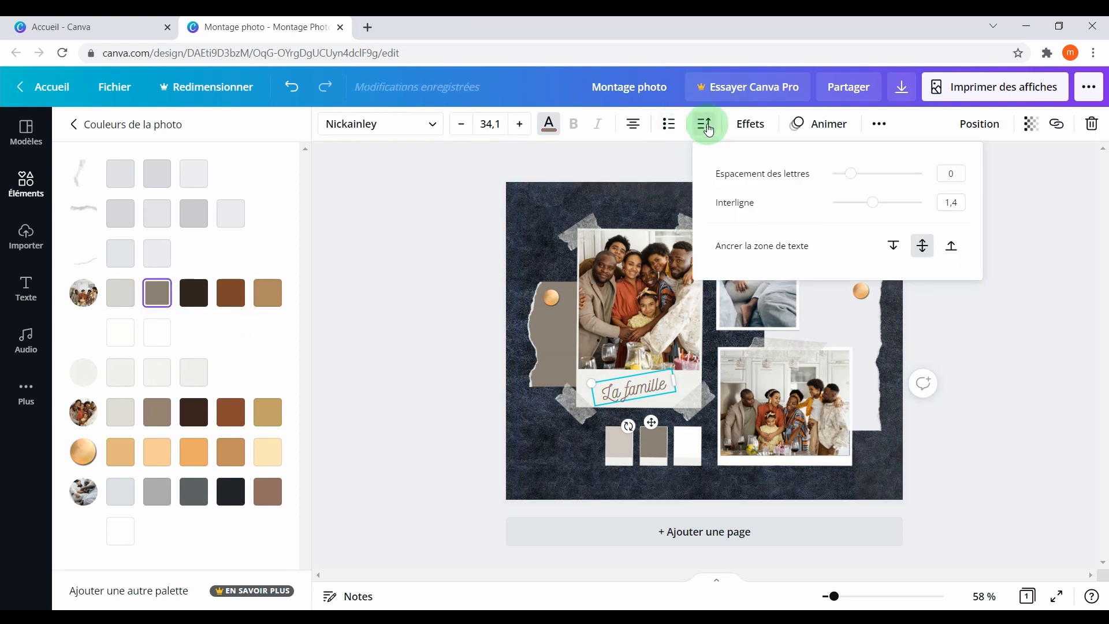
drag(851, 174, 874, 207)
click(873, 207)
click(623, 416)
click(873, 202)
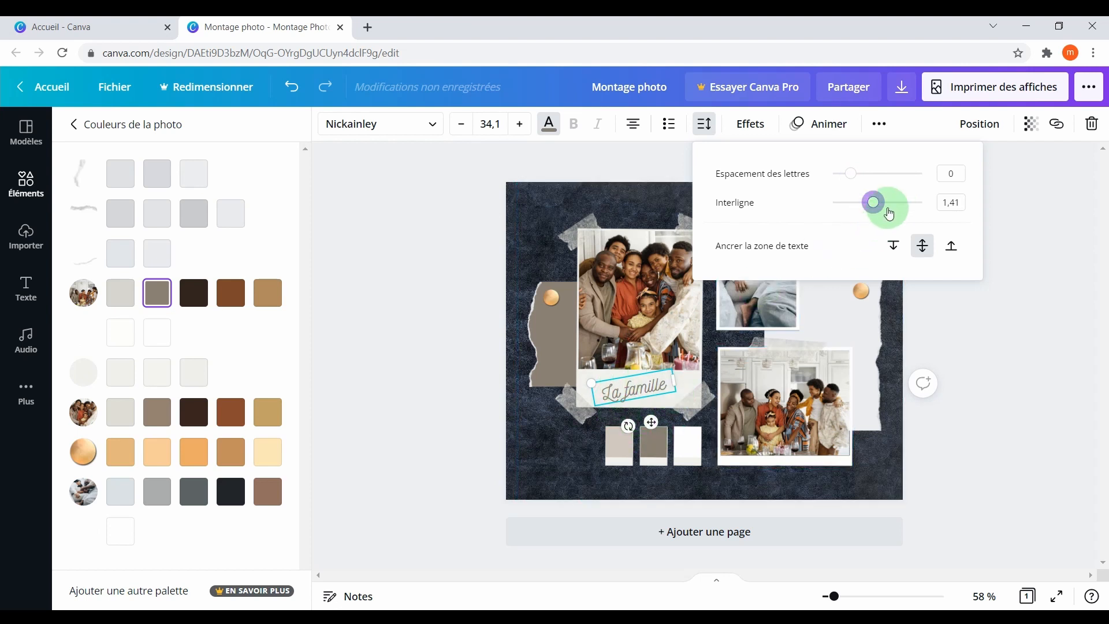
click(872, 251)
mouse_move(871, 251)
mouse_down()
mouse_move(960, 249)
mouse_move(870, 251)
mouse_up()
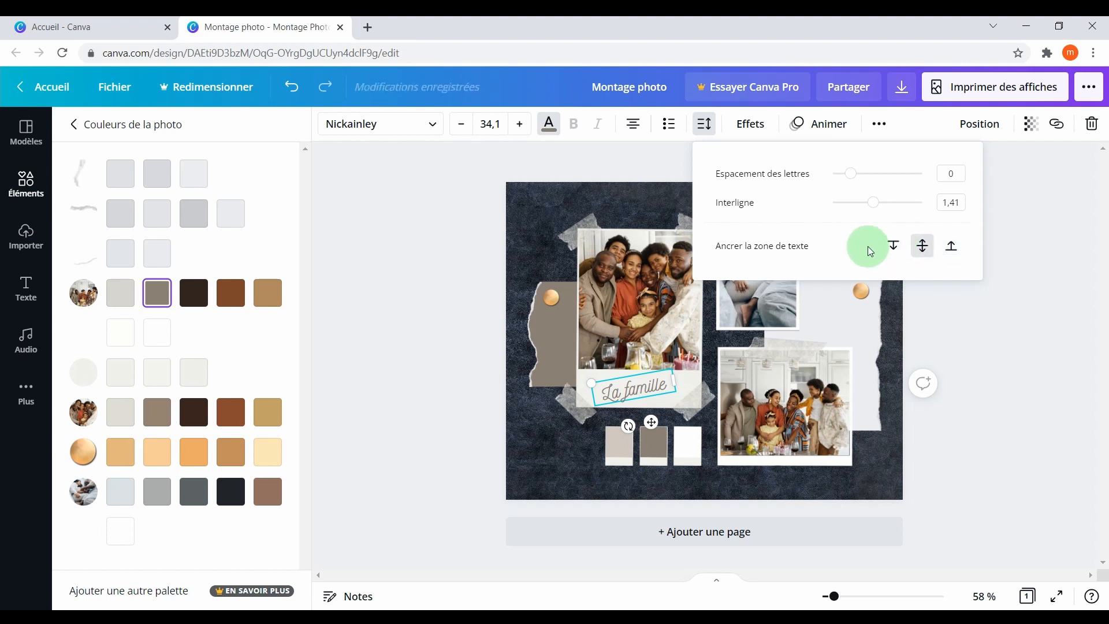
- Try the Ombré, Contour, Biseautage, Écho and Glitch text effects on the caption
click(746, 124)
click(181, 230)
click(242, 222)
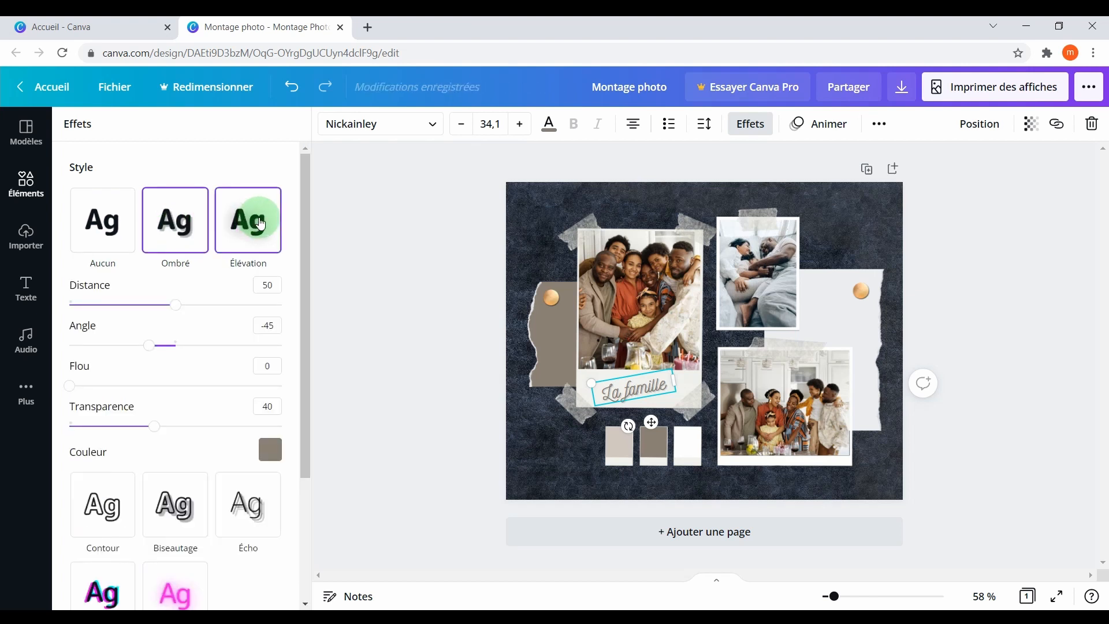
click(175, 310)
mouse_move(175, 313)
mouse_down()
mouse_move(266, 305)
mouse_move(169, 304)
mouse_up()
click(105, 361)
click(173, 354)
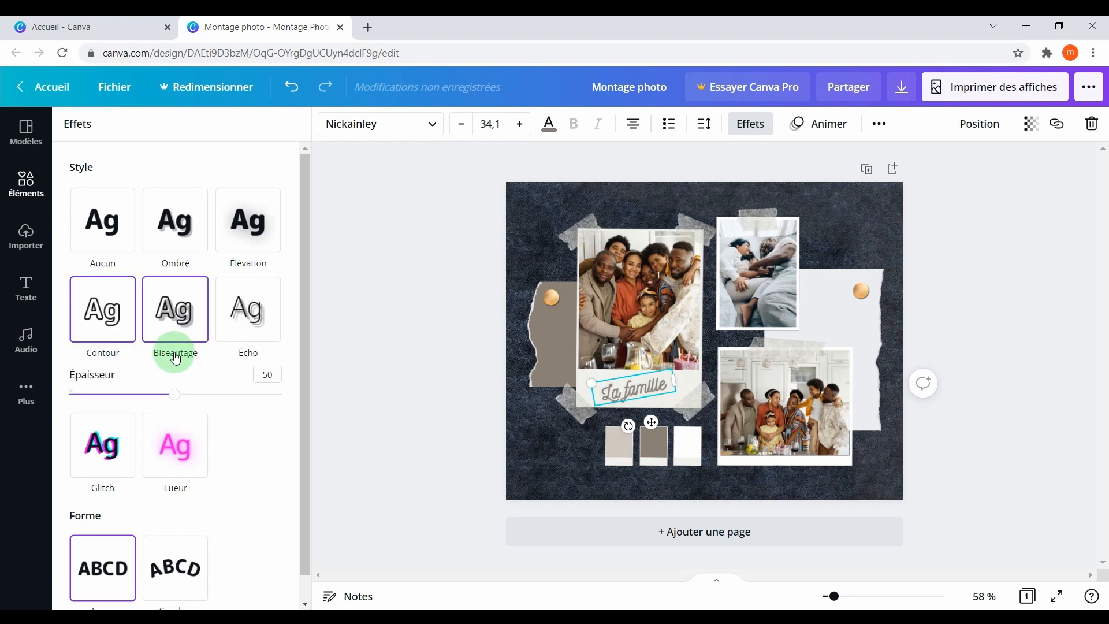
click(240, 310)
click(179, 393)
click(102, 514)
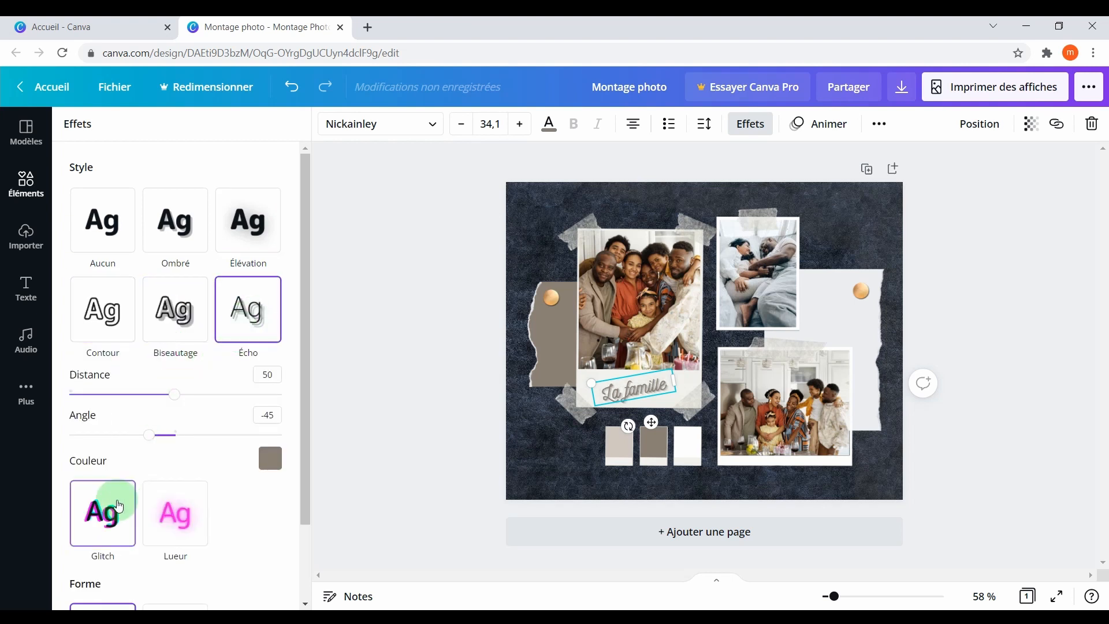
- Apply the Ombré text effect to the "La famille" caption and deselect it
click(180, 224)
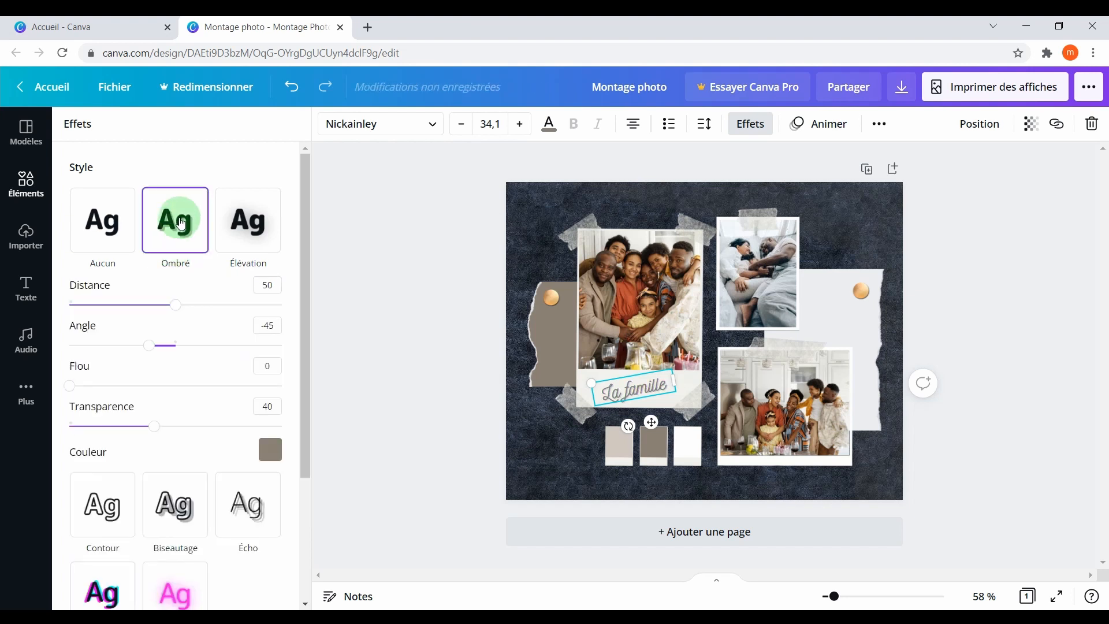
click(176, 304)
drag(181, 313, 190, 305)
mouse_move(469, 320)
mouse_down()
mouse_move(430, 289)
mouse_move(473, 299)
mouse_up()
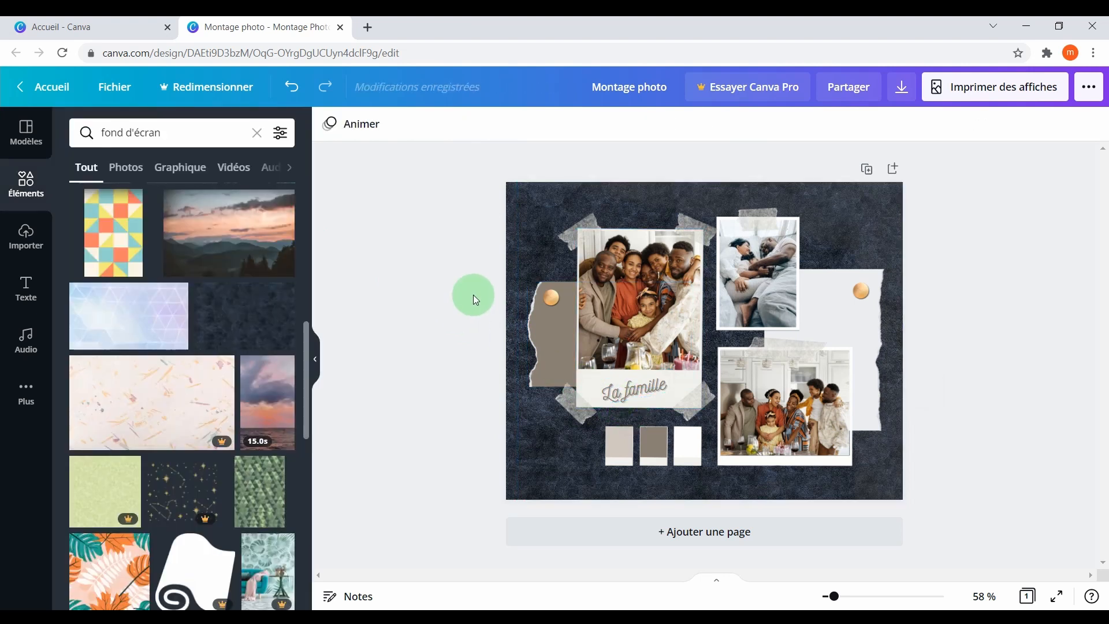
- Select the grey-brown torn paper together with the gold pin on it and group them
click(551, 318)
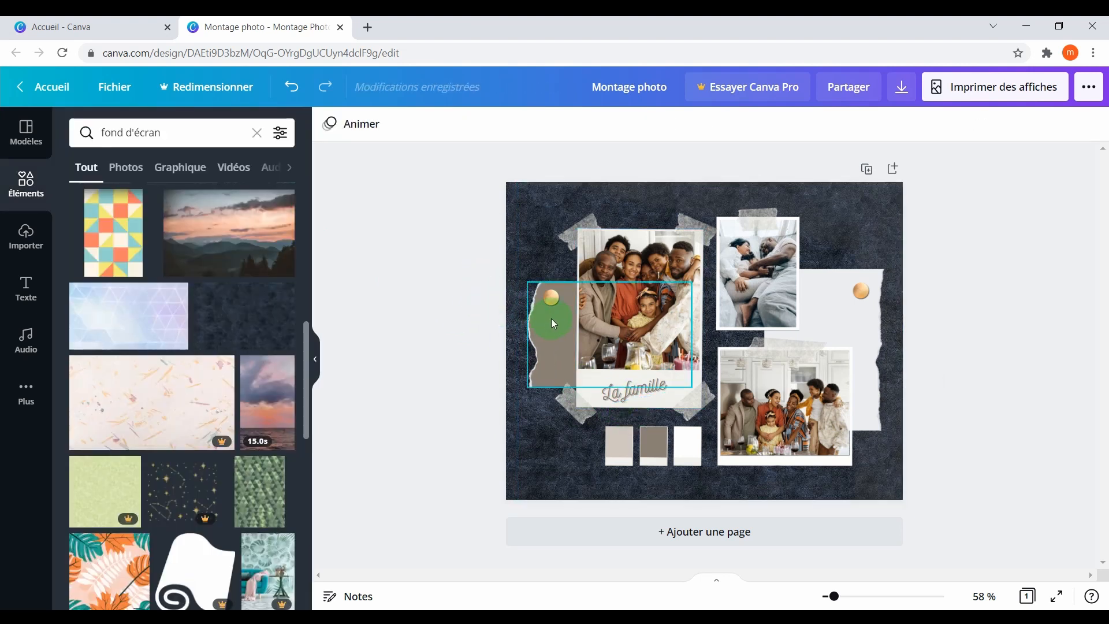
mouse_move(558, 335)
mouse_down()
mouse_move(549, 370)
mouse_move(579, 304)
mouse_move(527, 346)
mouse_move(545, 324)
mouse_move(544, 346)
mouse_up()
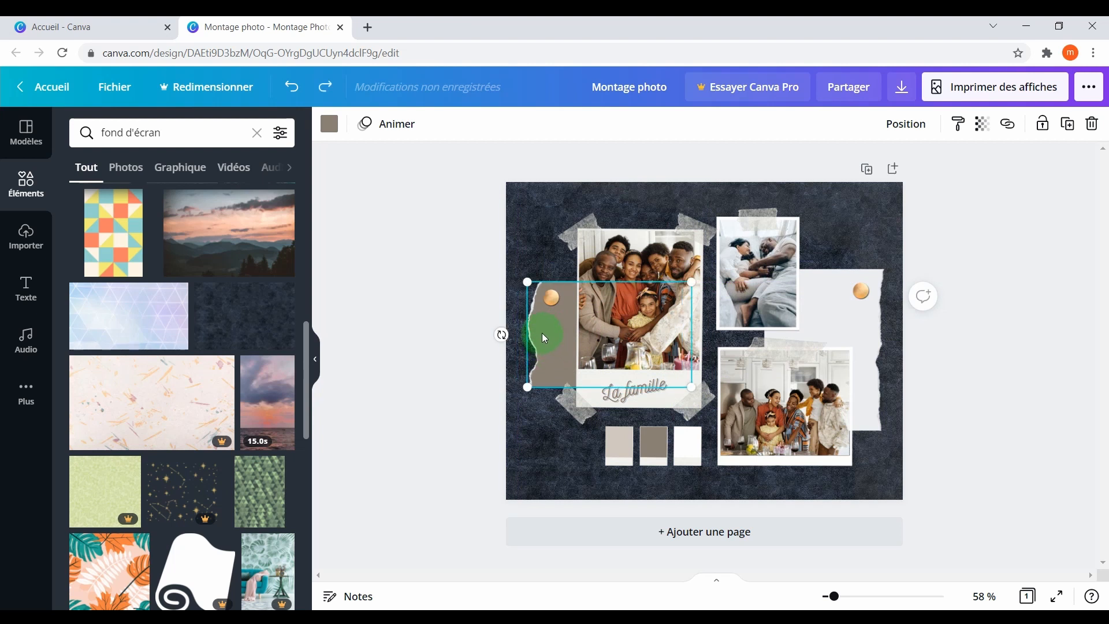
click(548, 305)
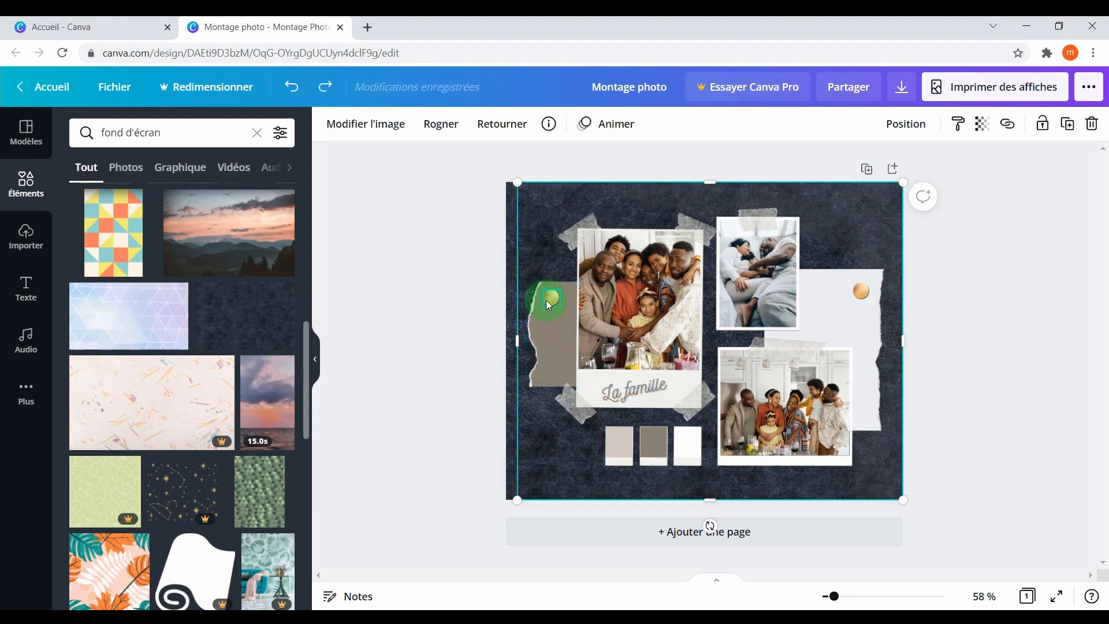
drag(473, 300, 557, 342)
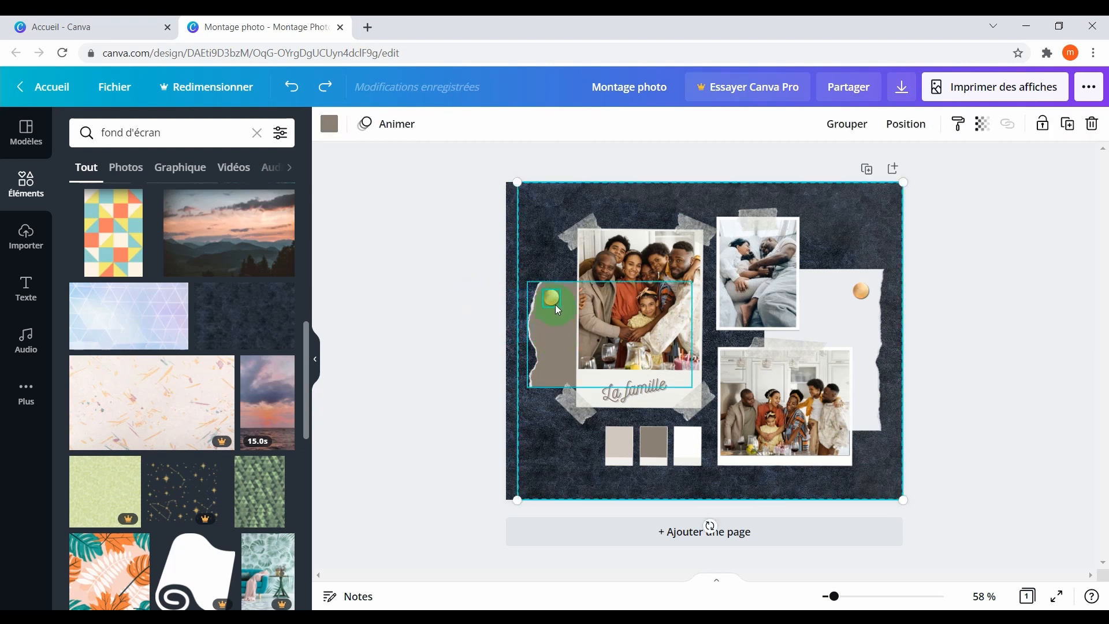
right_click(553, 300)
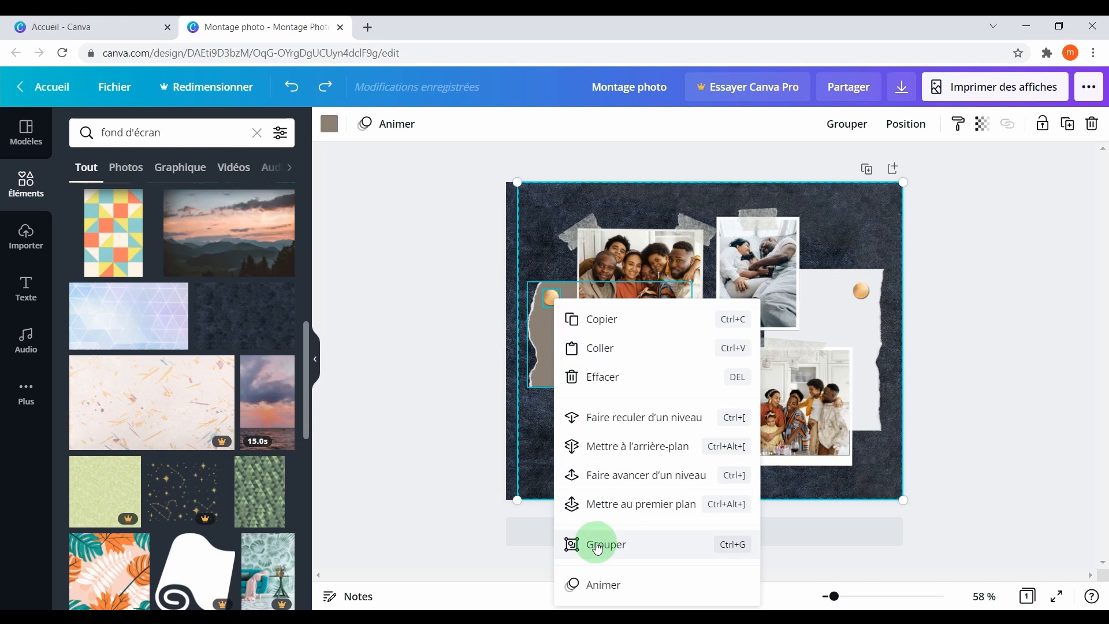
click(618, 544)
- Shift the grouped torn paper and pin slightly to the left on the page
click(558, 318)
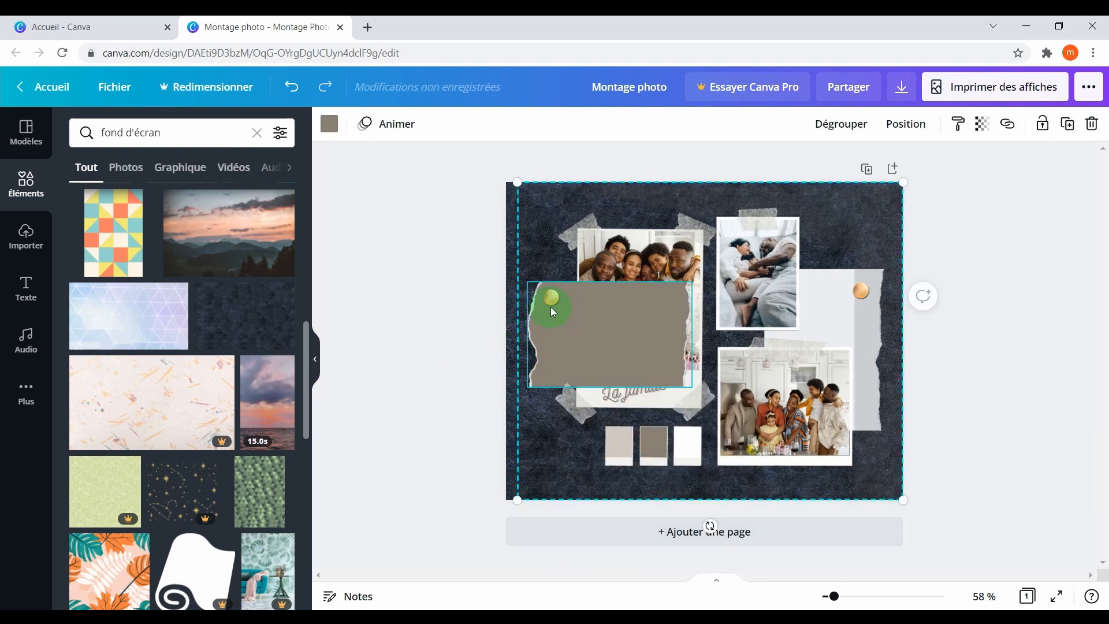
drag(549, 330, 574, 289)
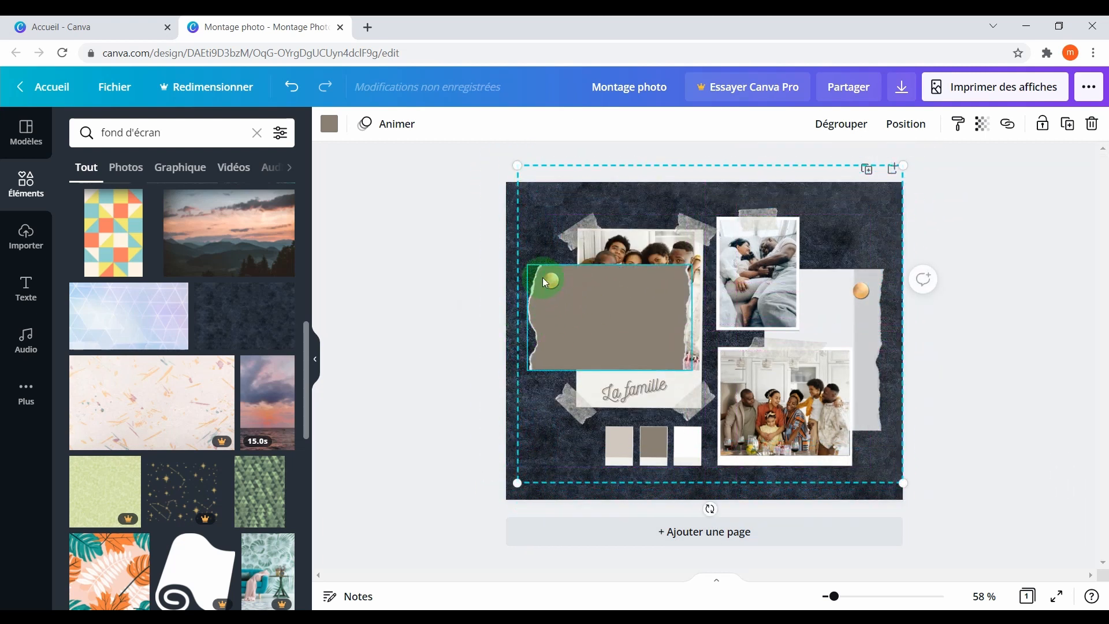
drag(559, 314, 512, 327)
click(541, 255)
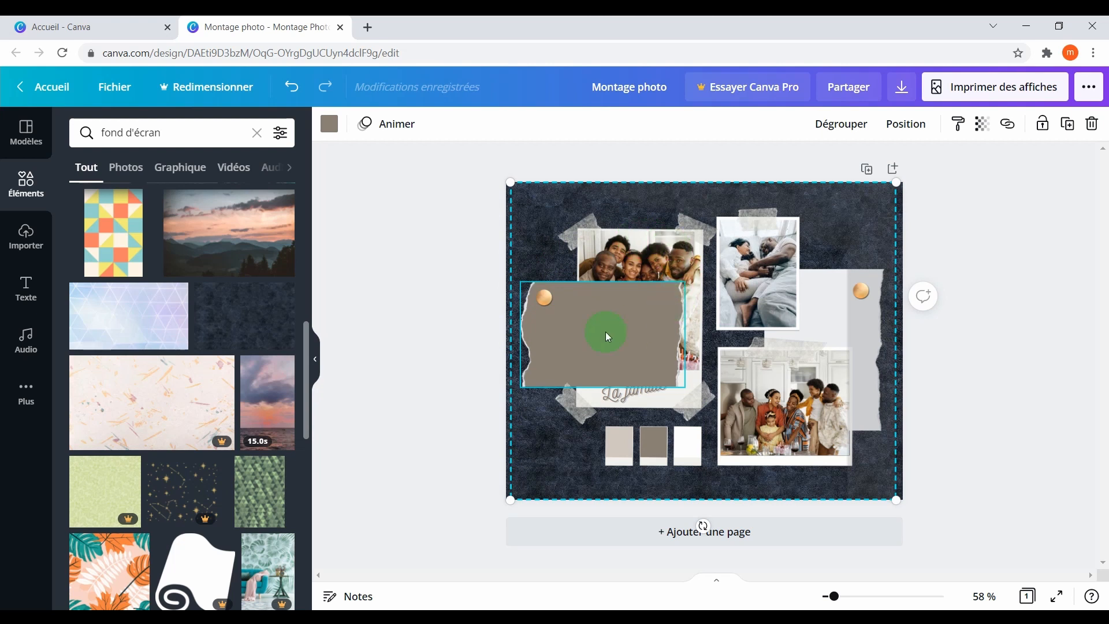
- Send the torn paper and pin group to the background and move it up behind the large photo's upper part
click(892, 168)
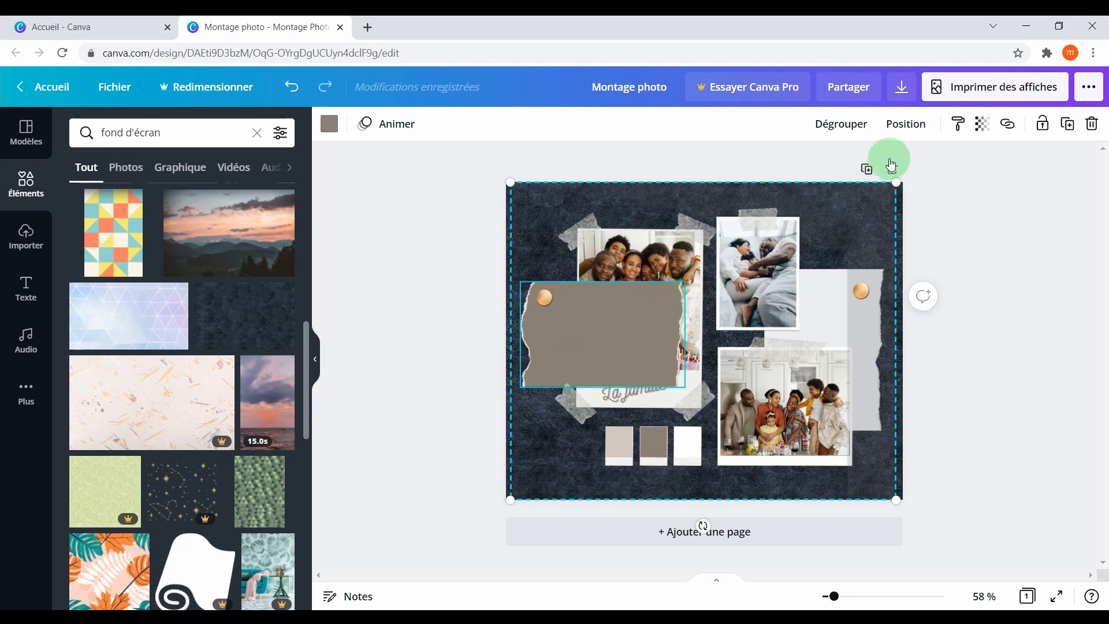
click(922, 132)
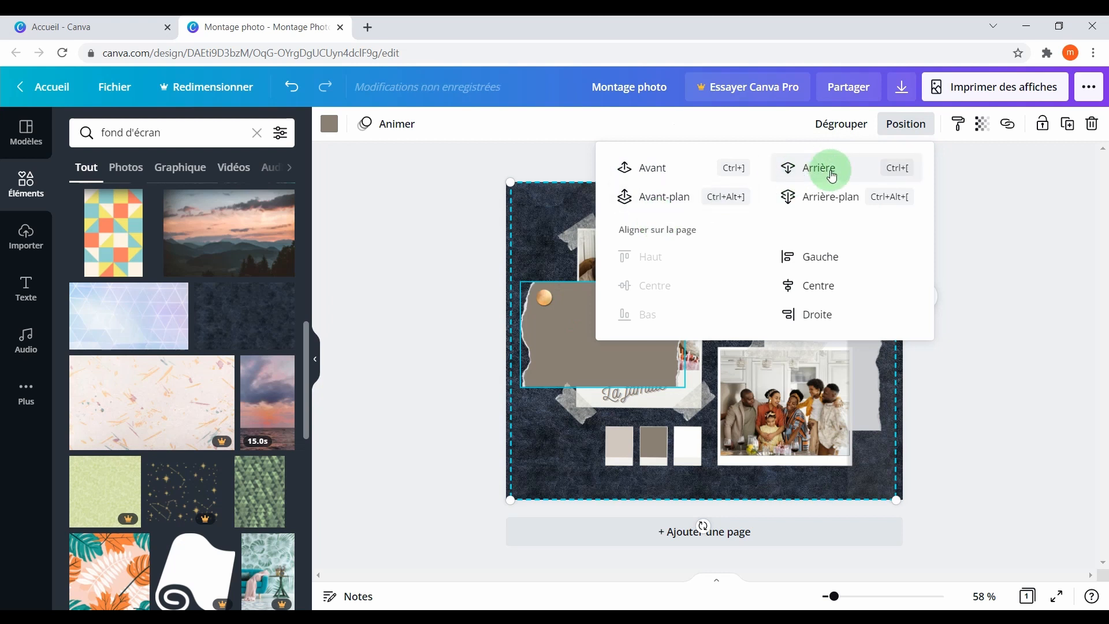
click(820, 197)
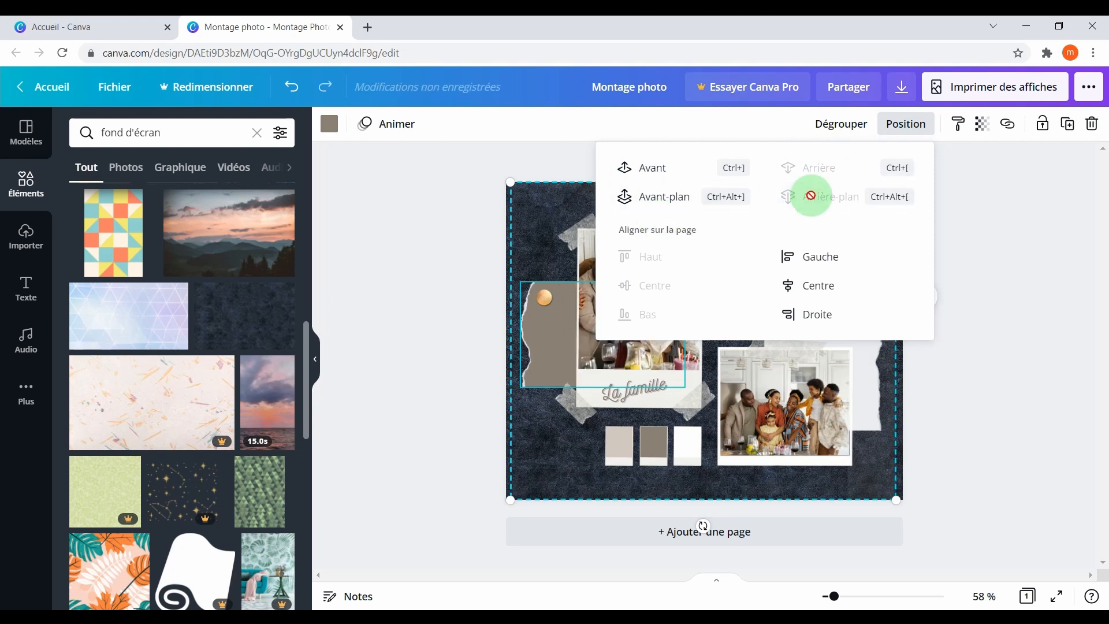
click(449, 318)
click(540, 339)
drag(549, 345, 596, 268)
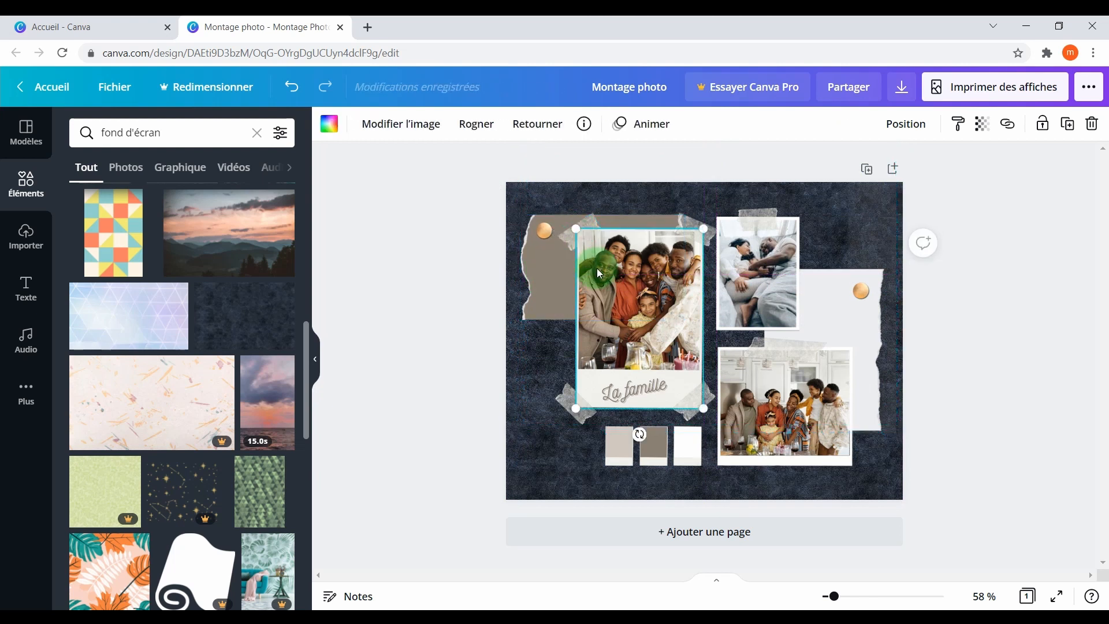
- Send the tape at the large photo's lower-right corner one level back so it sits behind the photo
drag(833, 594, 869, 597)
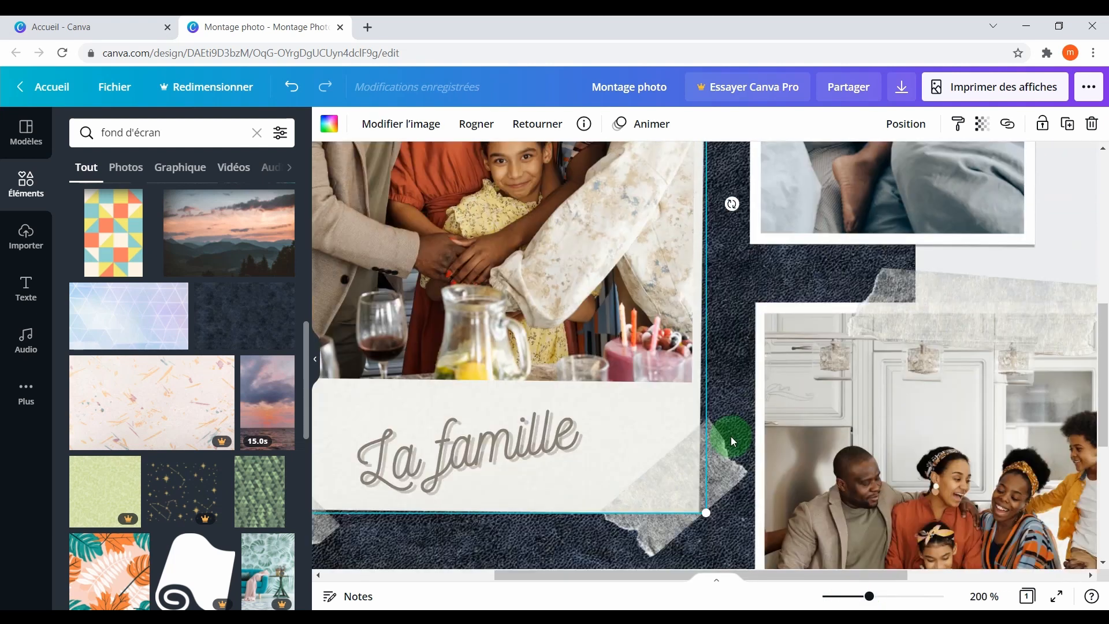
scroll(731, 435, down, 2)
click(724, 420)
click(683, 354)
click(908, 126)
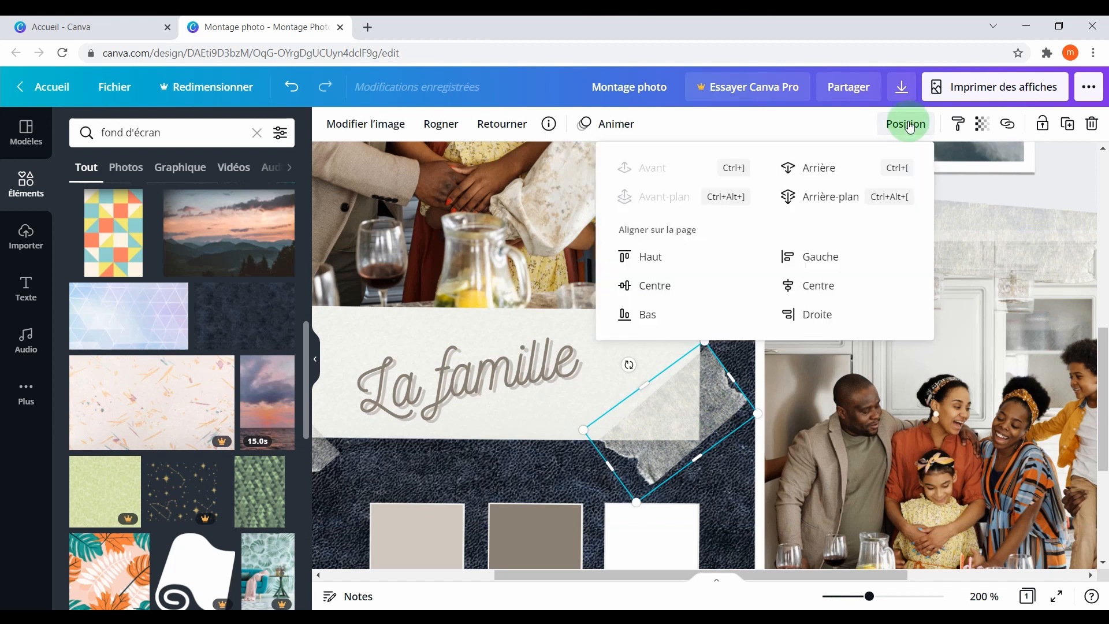
click(836, 168)
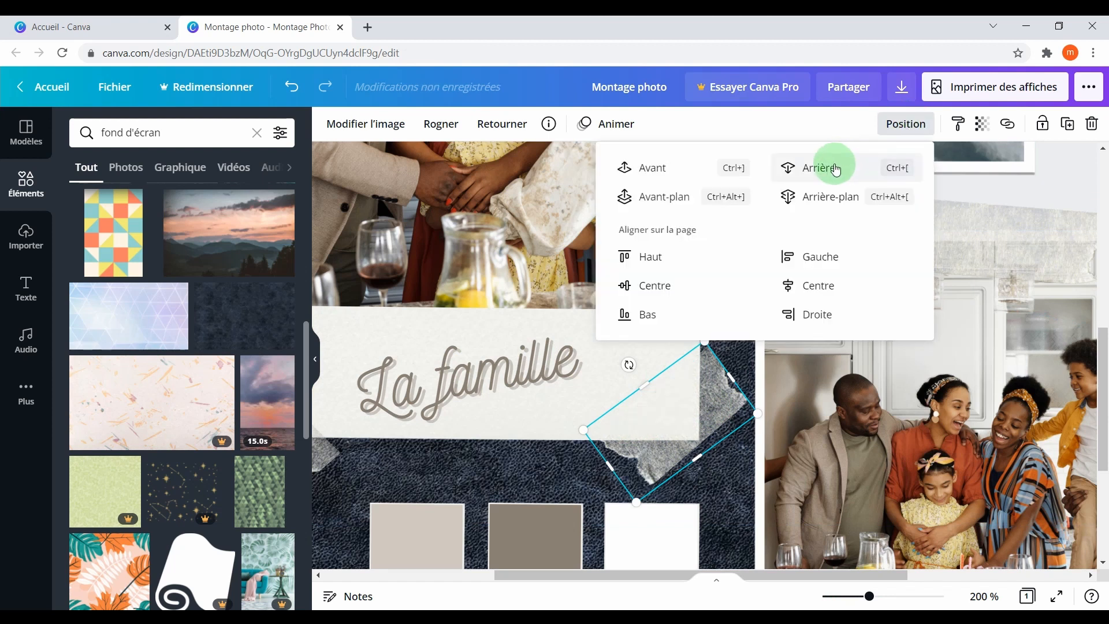
click(655, 456)
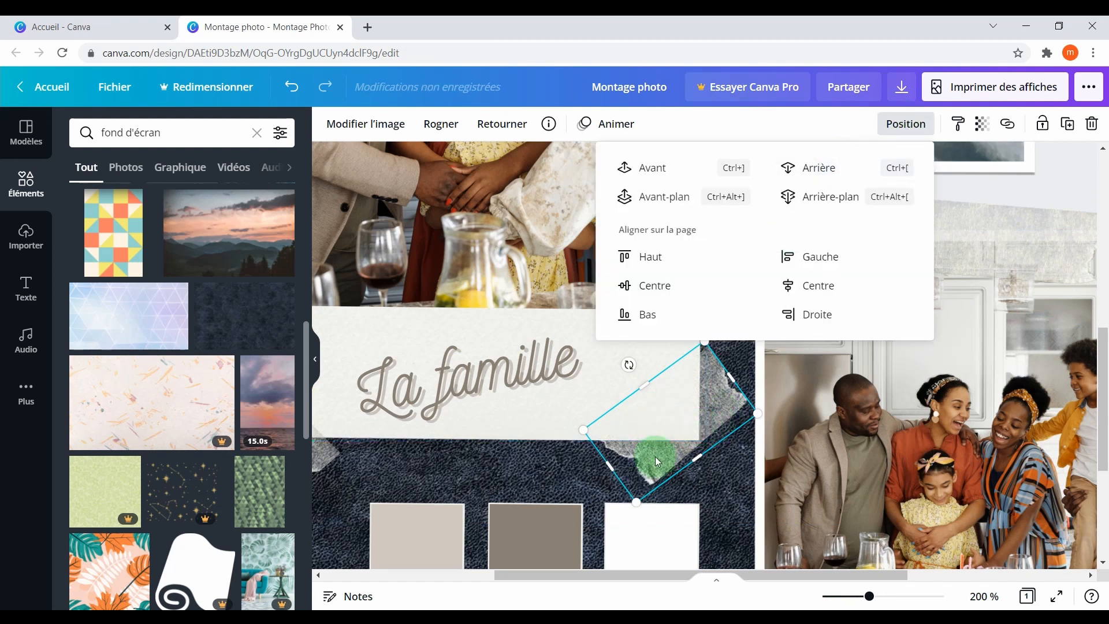
- Bring the tape at the large photo's lower-right corner to the very front, over the photo
click(820, 173)
click(718, 381)
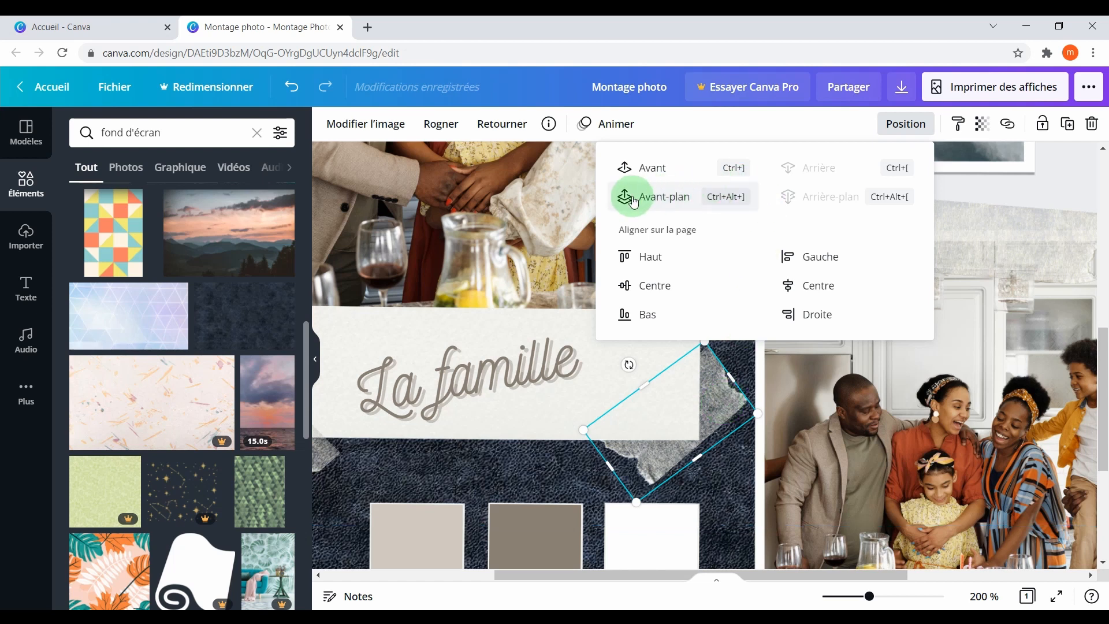
click(671, 195)
drag(870, 597, 838, 596)
click(1015, 214)
- Duplicate the couple's photo frame, move the copy to the page's upper-right corner and tilt it clockwise
click(776, 230)
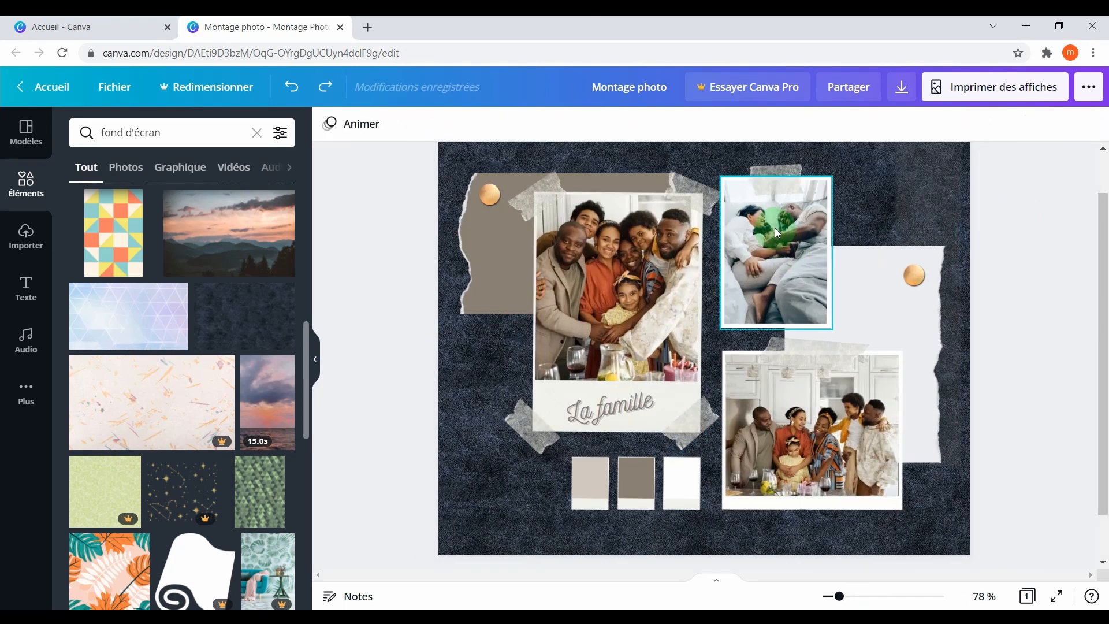
key(ctrl+d)
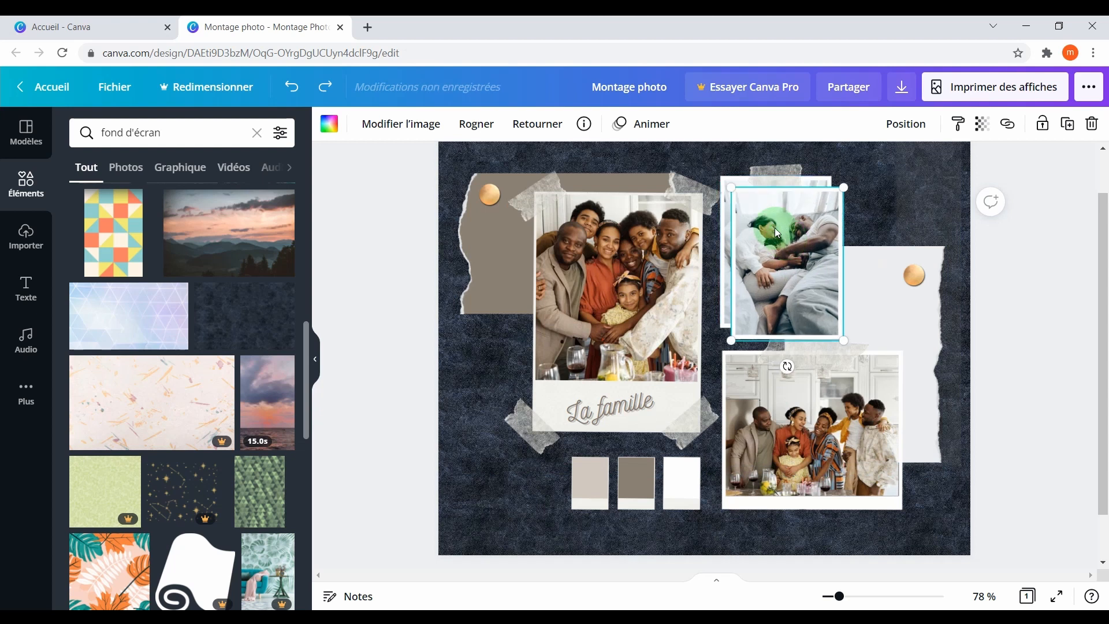
drag(791, 260, 887, 224)
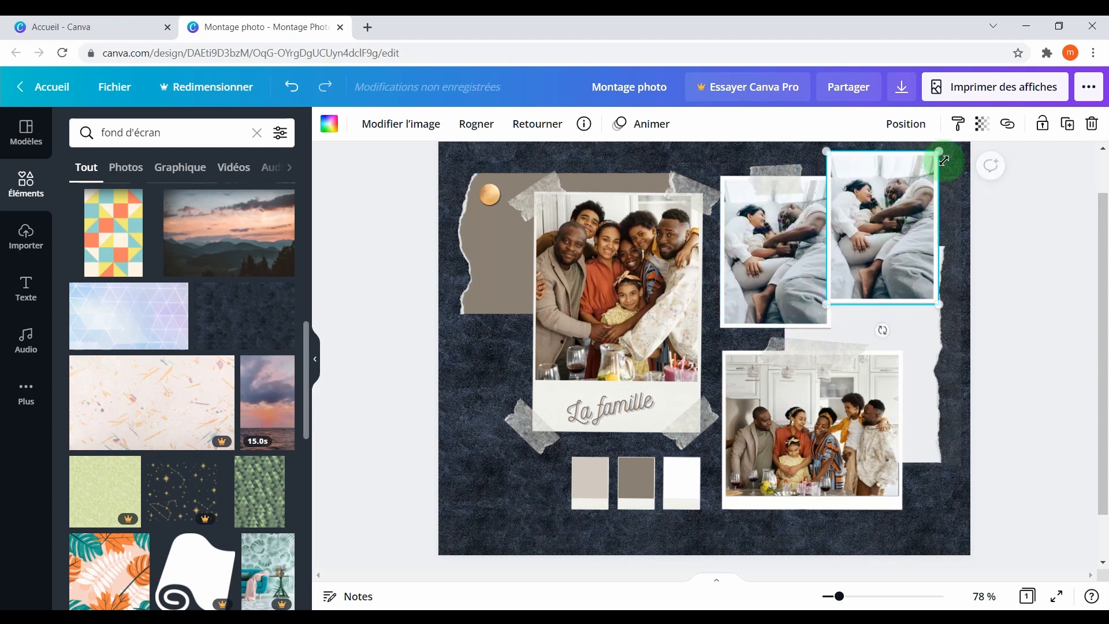
drag(882, 330, 860, 329)
click(871, 226)
drag(878, 205, 875, 213)
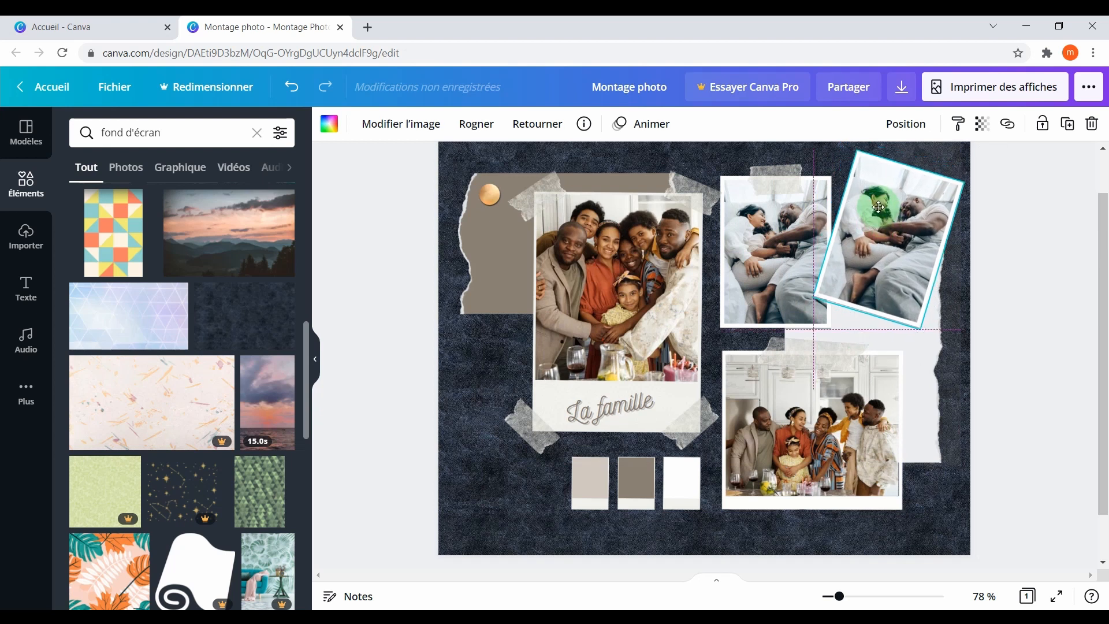
- Copy the tape from the upright couple photo onto the tilted copy's top edge and align it with the tilt
click(779, 173)
drag(781, 176, 911, 174)
mouse_move(899, 216)
mouse_down()
mouse_move(919, 241)
mouse_move(893, 199)
mouse_up()
key(Escape)
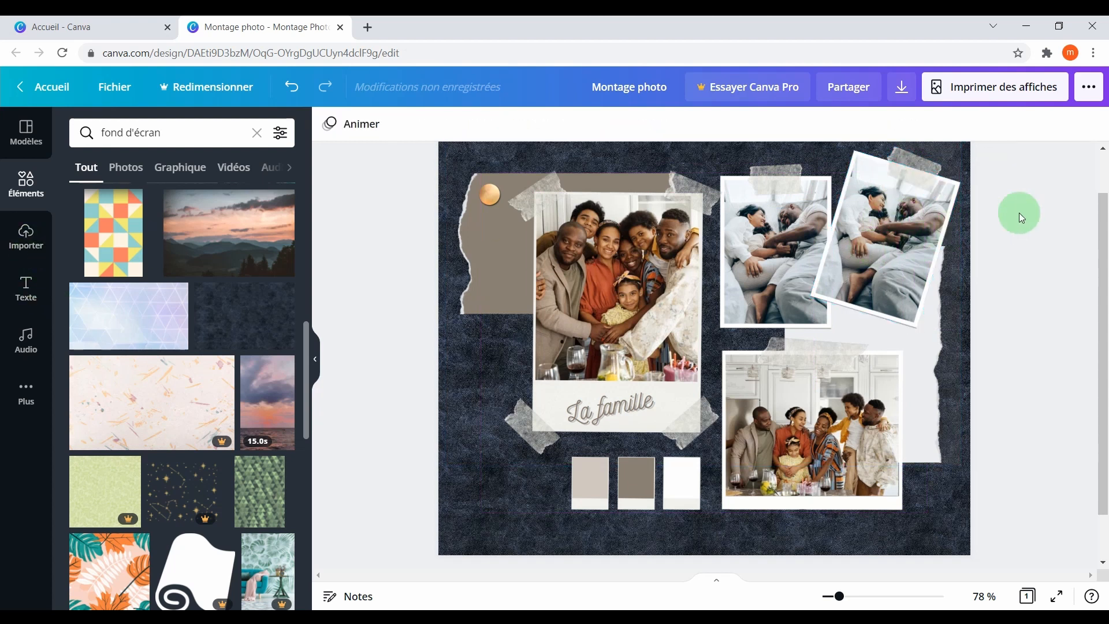
- Import infant-g3979feef2_1920.jpg from the Aide folder and place it in the tilted photo frame
click(256, 133)
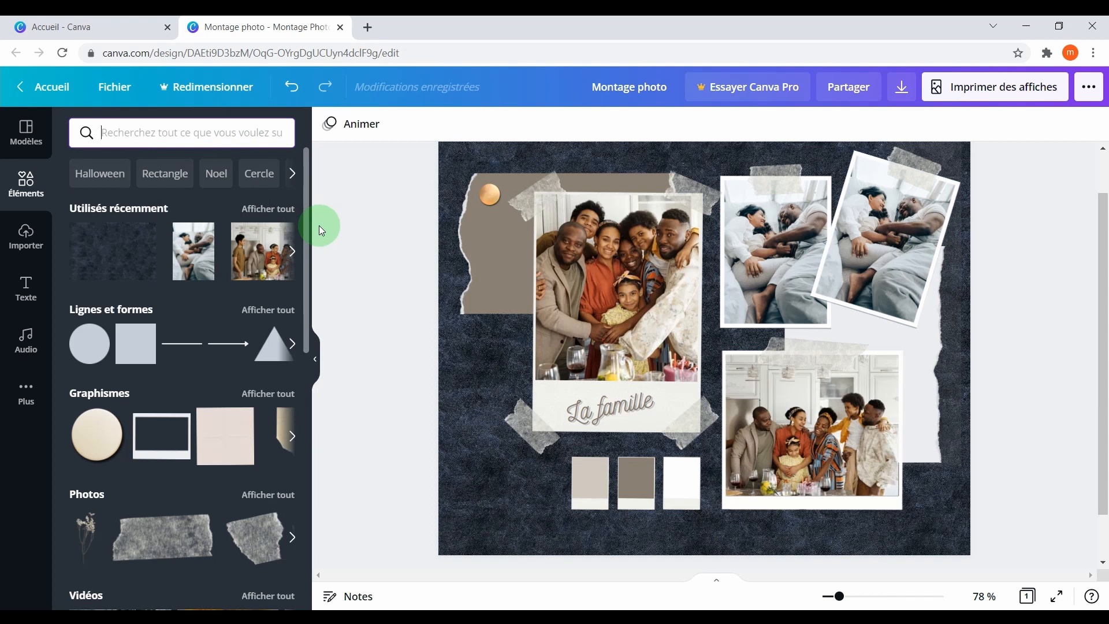
key(alt+Tab)
click(563, 332)
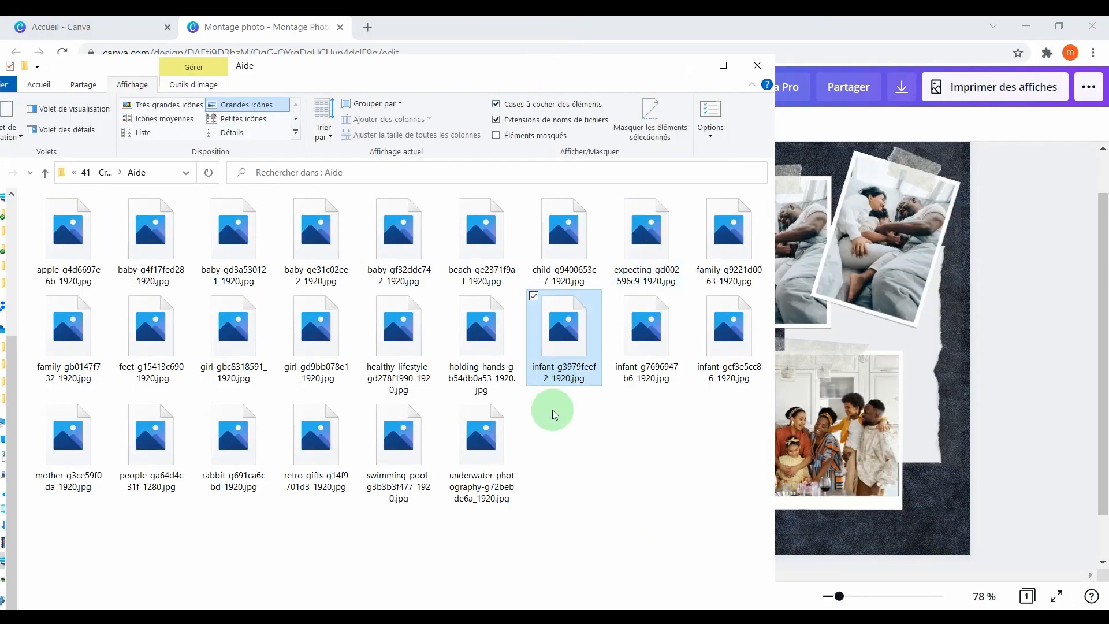
drag(559, 322, 948, 329)
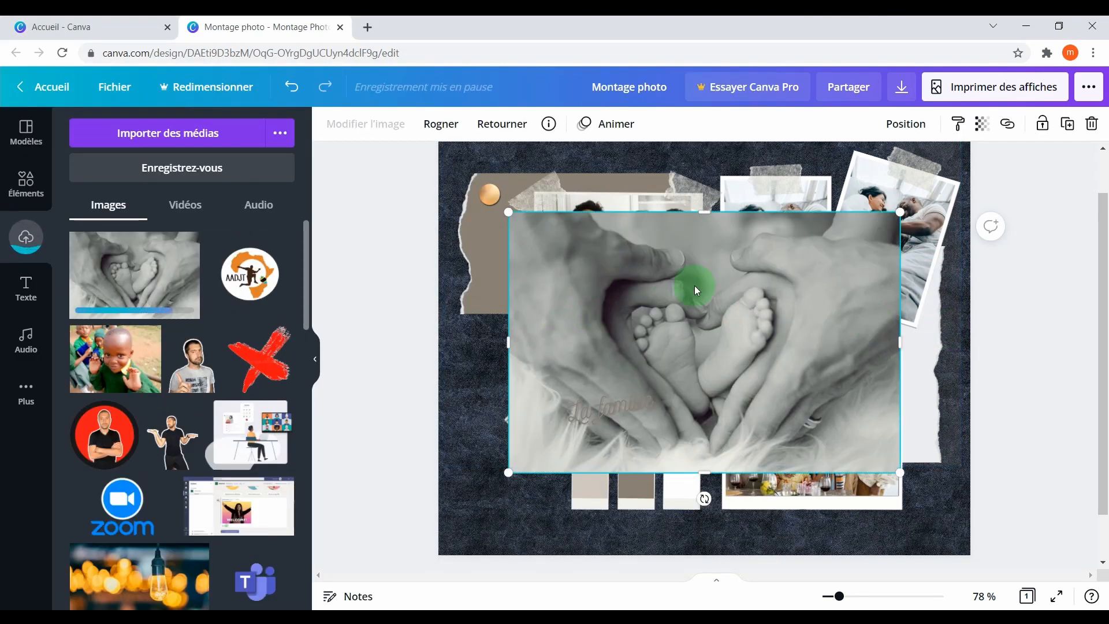
drag(674, 312, 915, 253)
- Adjust the baby-feet picture's crop inside the tilted frame
double_click(889, 234)
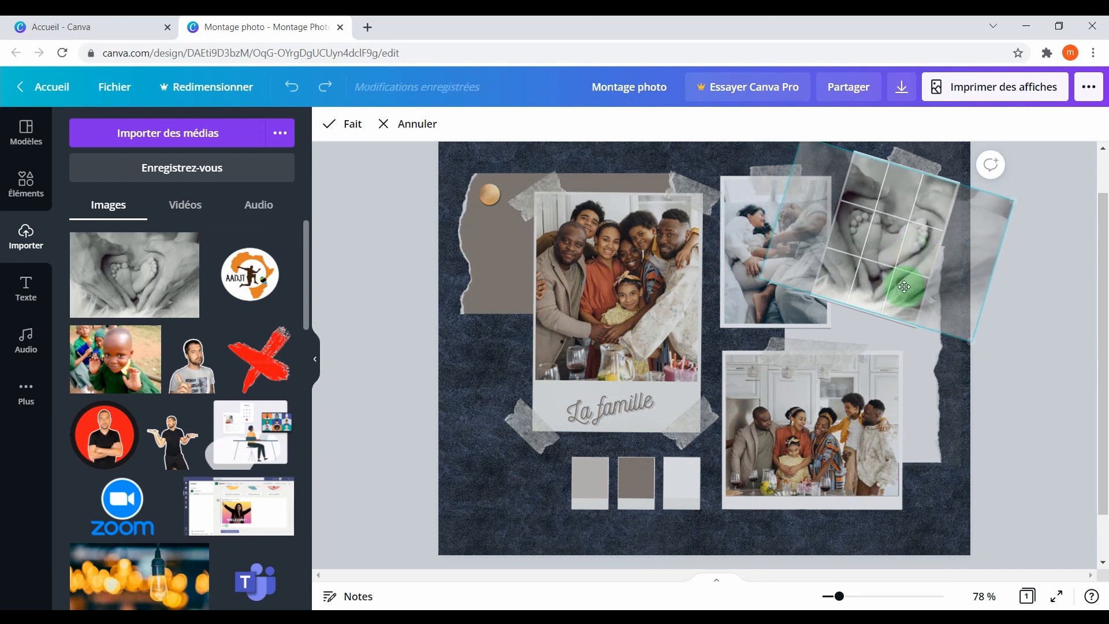
click(1059, 328)
click(976, 289)
click(889, 223)
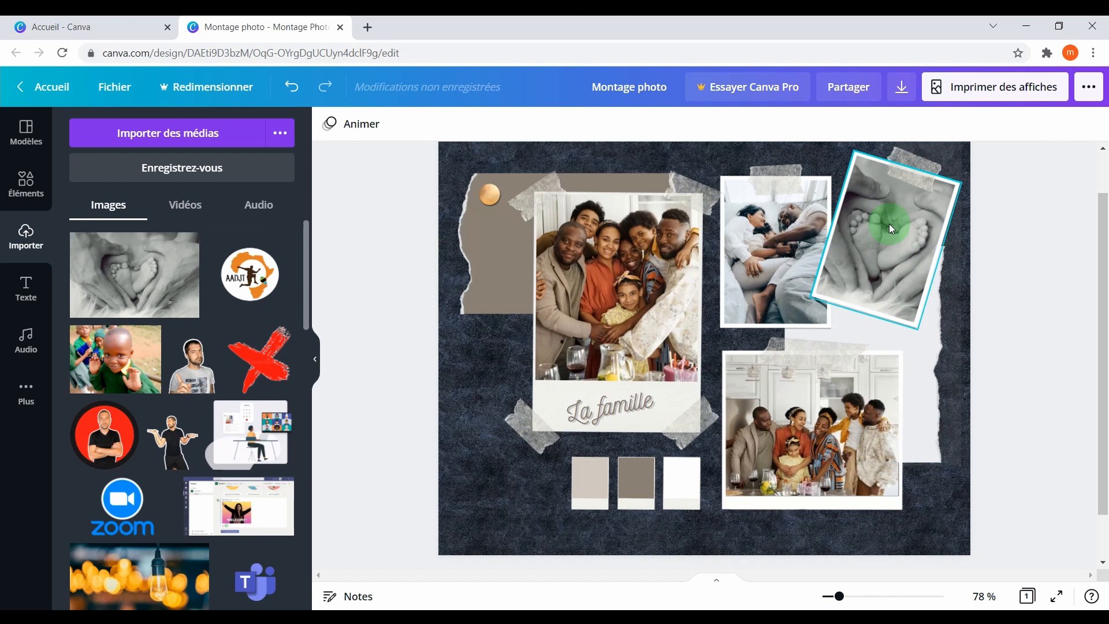
- Send the tilted baby-feet photo back so that it sits behind the upright couple photo
click(938, 195)
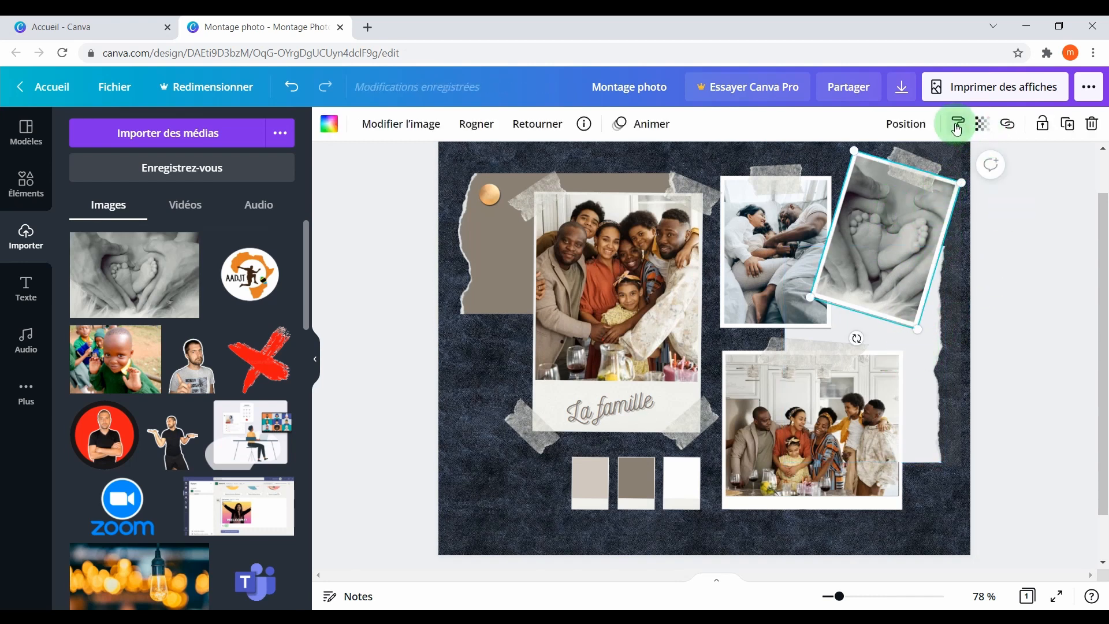
click(893, 124)
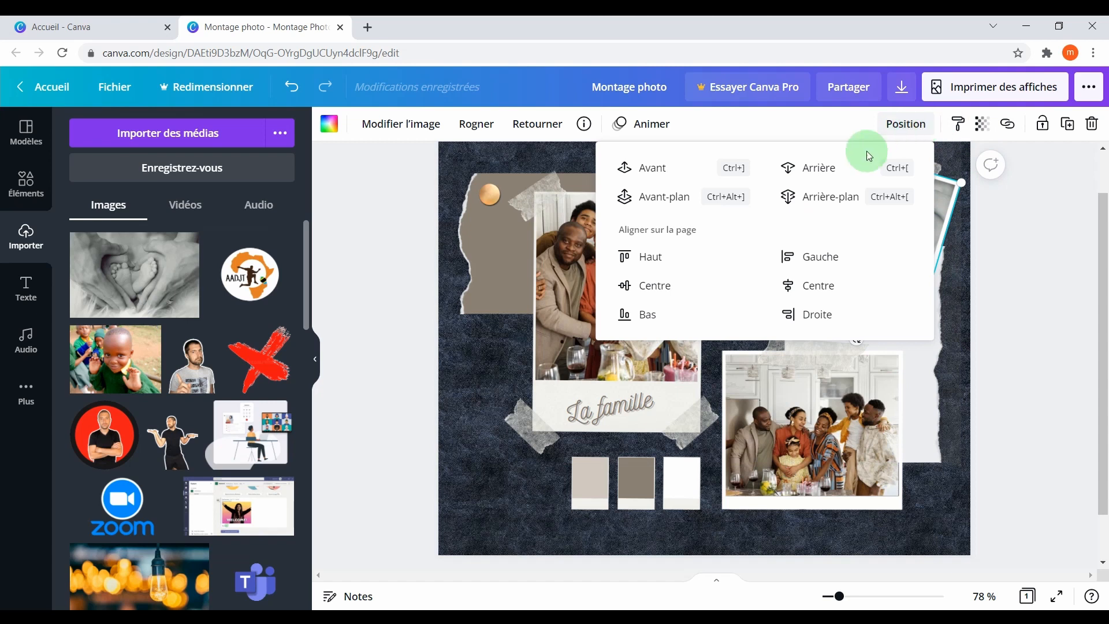
click(821, 174)
- Move the white torn paper and its gold pin down, and lower the kitchen family photo with its tape slightly
drag(860, 291, 864, 339)
click(913, 323)
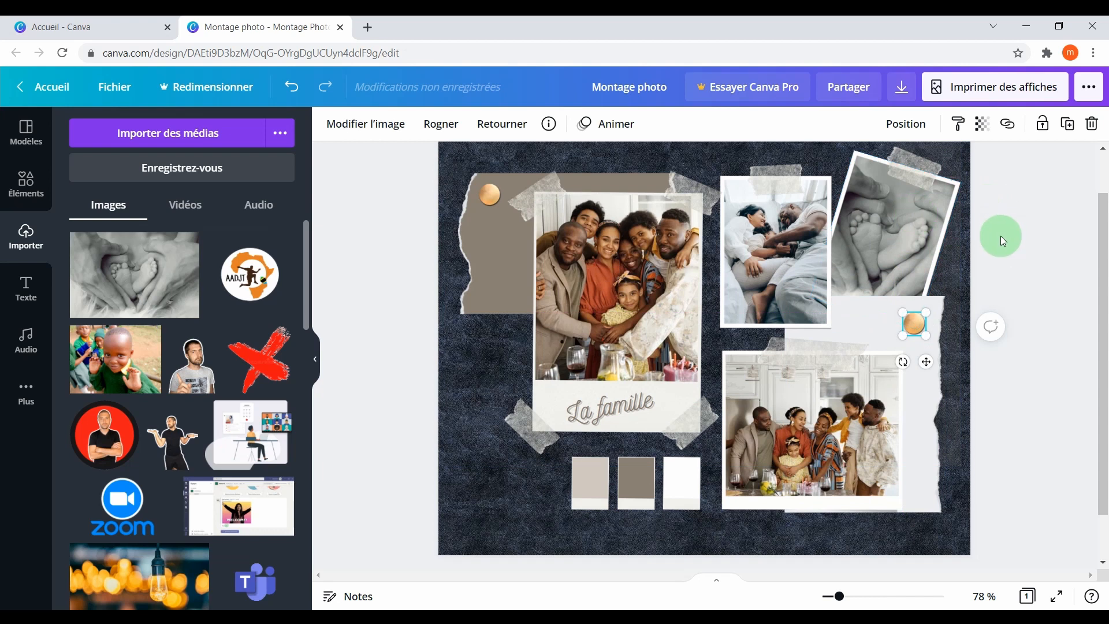
drag(796, 416, 794, 428)
click(1041, 290)
- Shrink the white torn paper so it clears the tilted photo, and lower its gold pin onto the paper
click(874, 225)
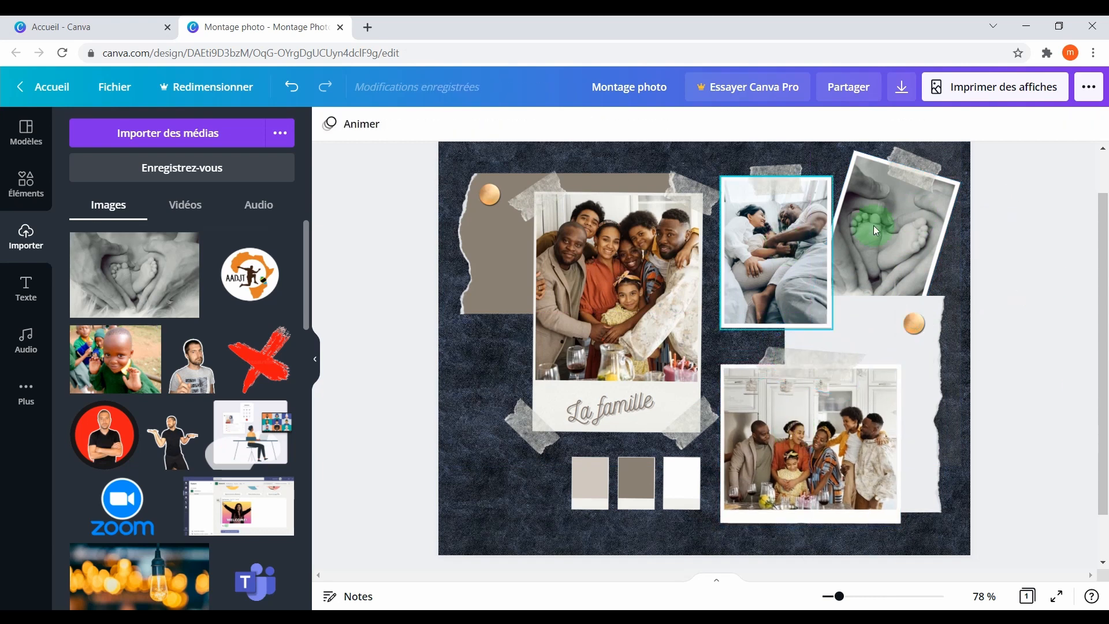
drag(867, 303, 871, 339)
click(914, 320)
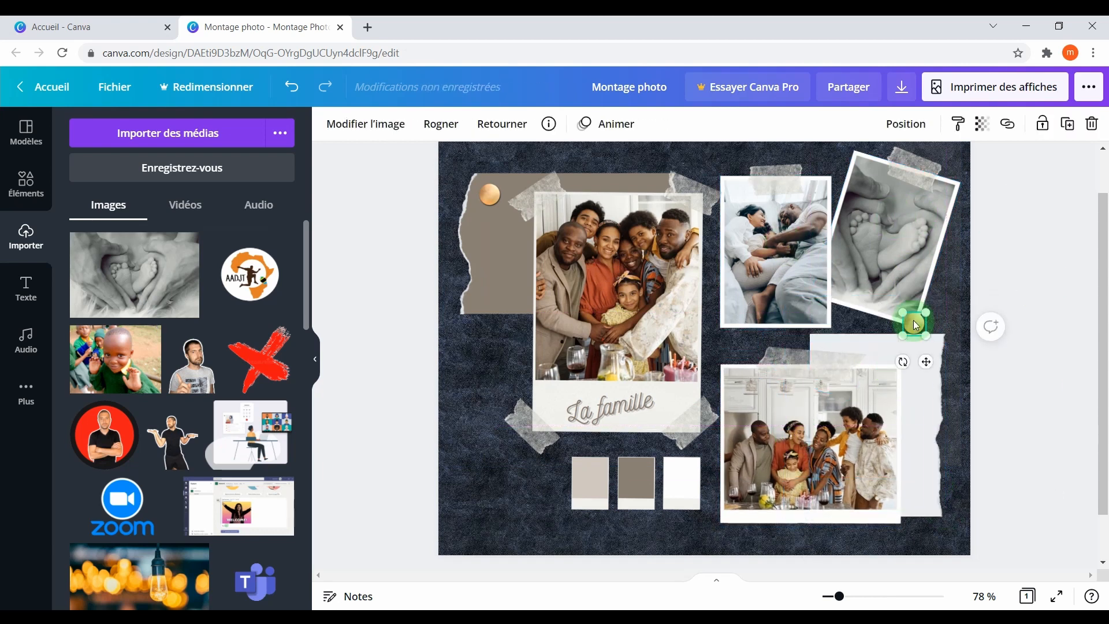
- Shift the tilted baby-feet photo together with its tape slightly right and down
drag(907, 203, 917, 207)
click(1010, 253)
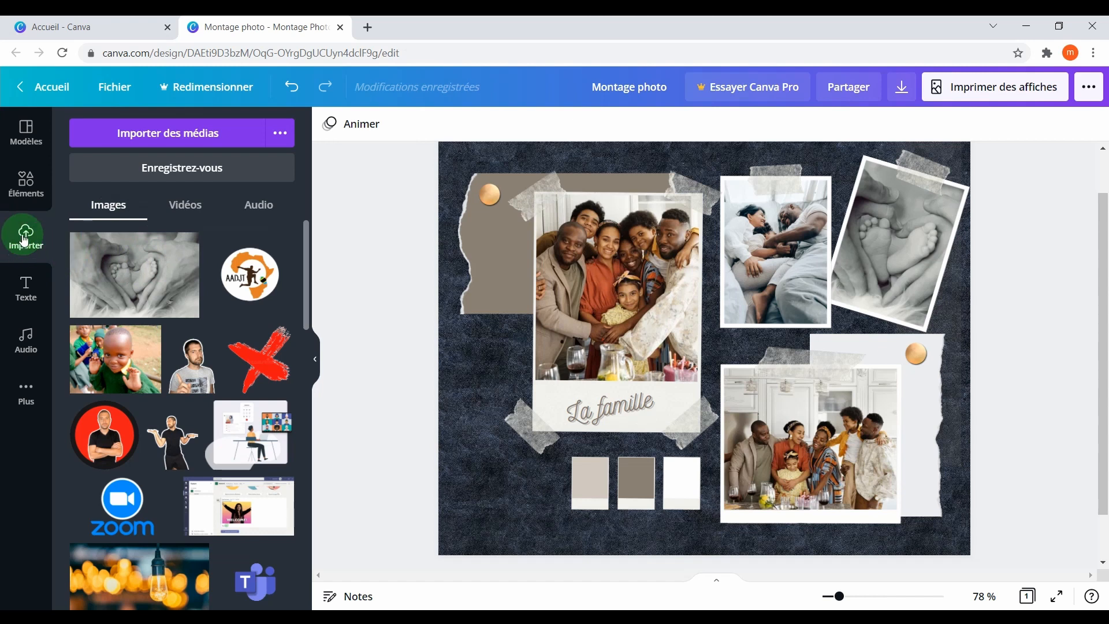
- Add a title text box, move it below the three colour swatches and shrink it to size 38,9
click(25, 289)
click(155, 201)
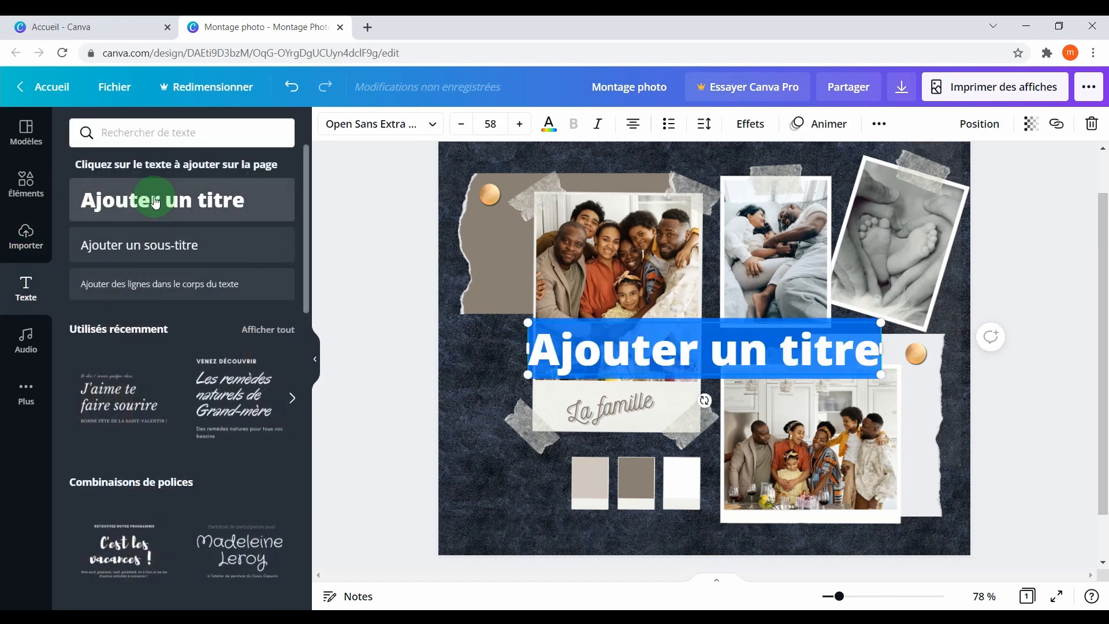
click(983, 354)
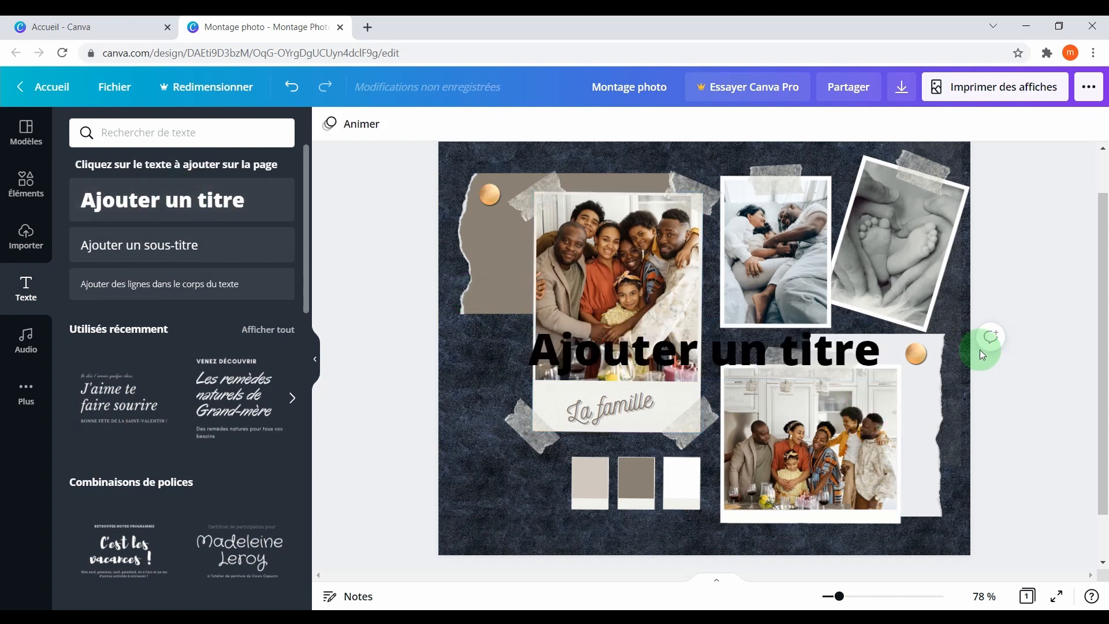
drag(672, 347, 597, 518)
drag(803, 489, 695, 515)
- Replace the new title's placeholder wording with "Texte exemple"
double_click(585, 524)
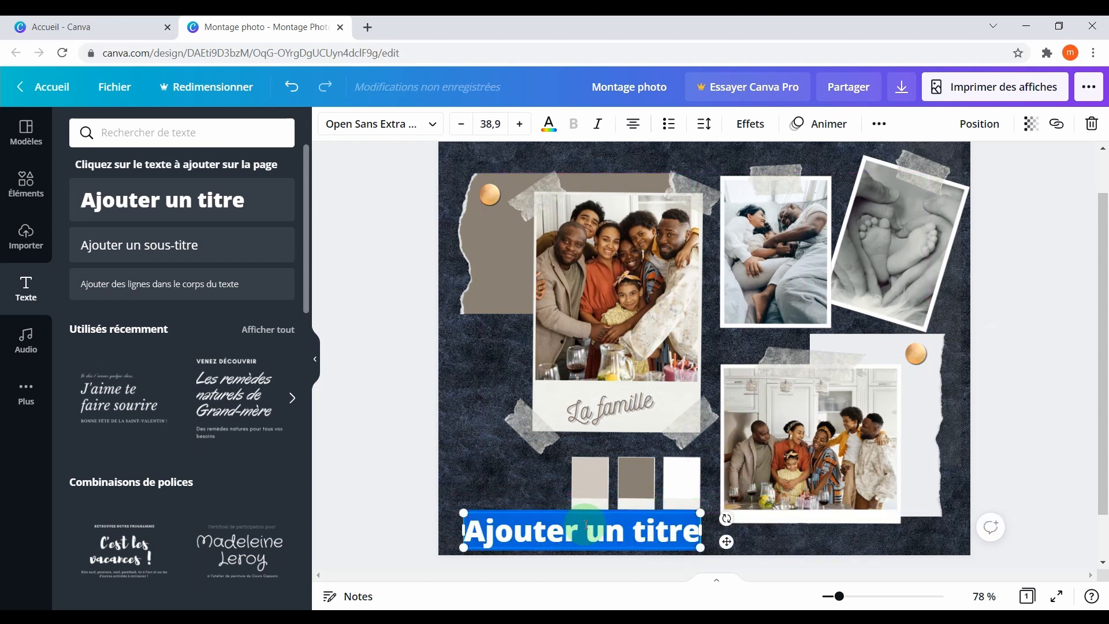
text(Texte)
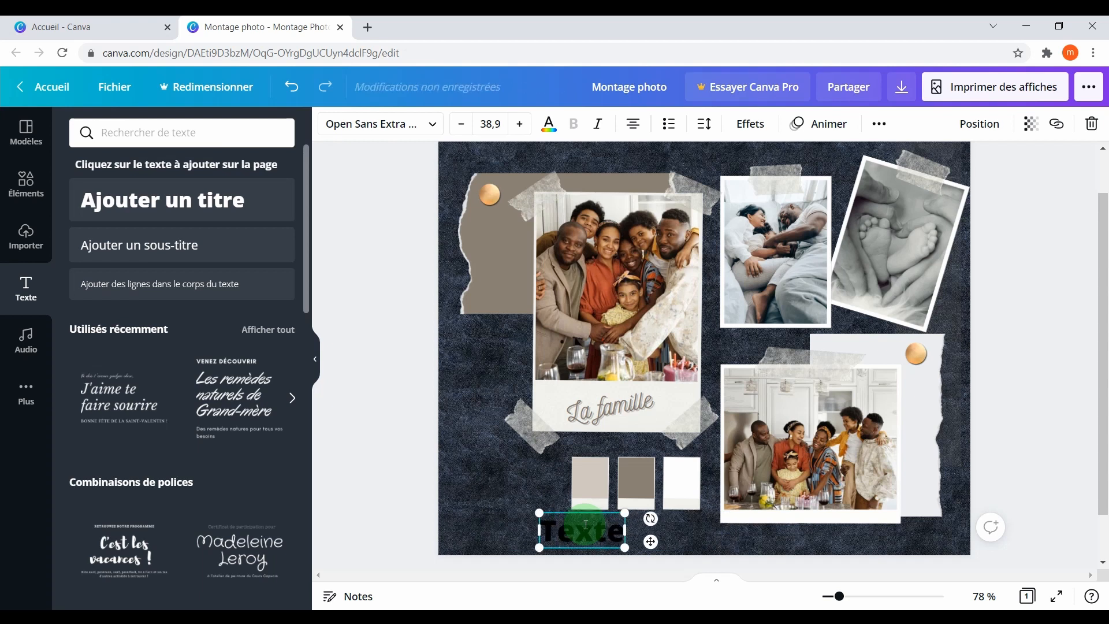
text( exemple)
- Format "Texte exemple" in Contrail One at size 43,9 and colour it white
key(ctrl+shift+Left)
key(ctrl+shift+Left)
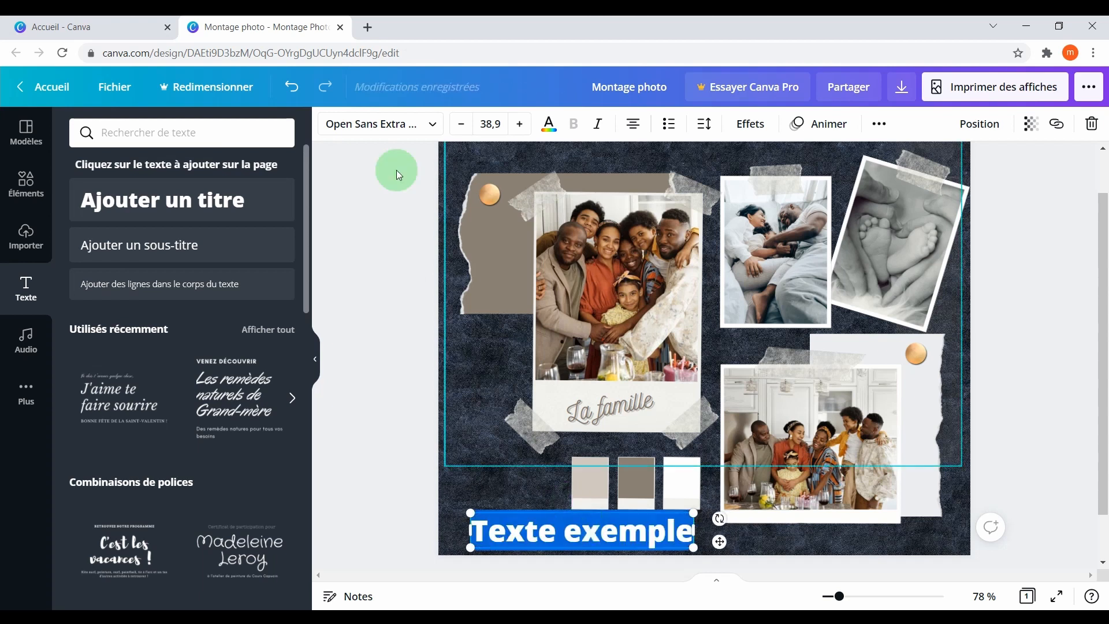
click(428, 124)
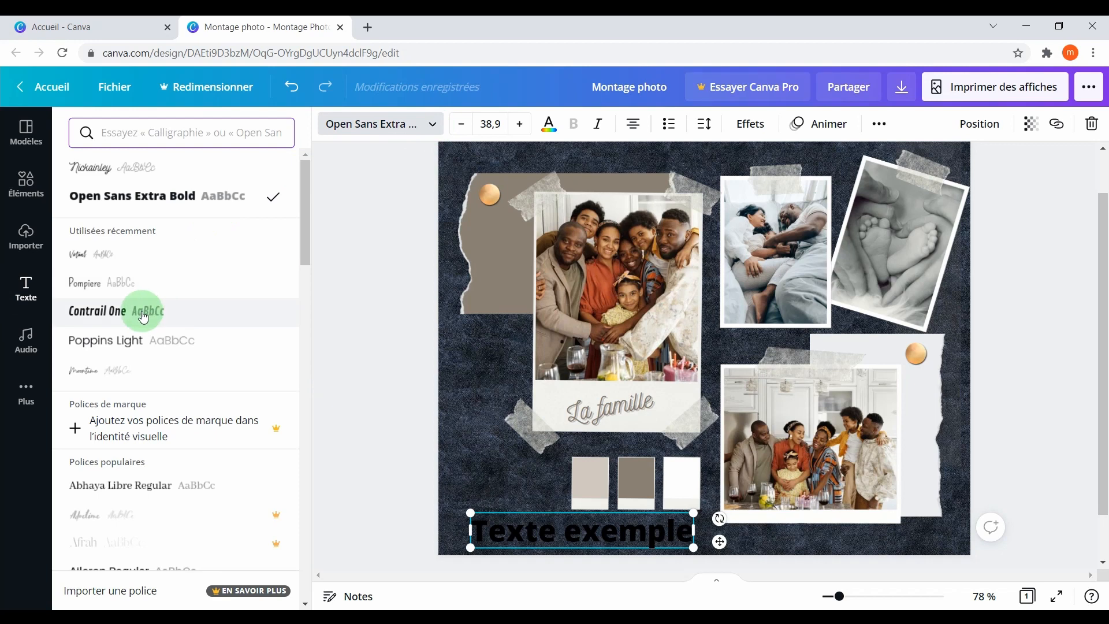
click(144, 310)
click(519, 123)
click(519, 123)
click(519, 124)
click(519, 124)
click(519, 124)
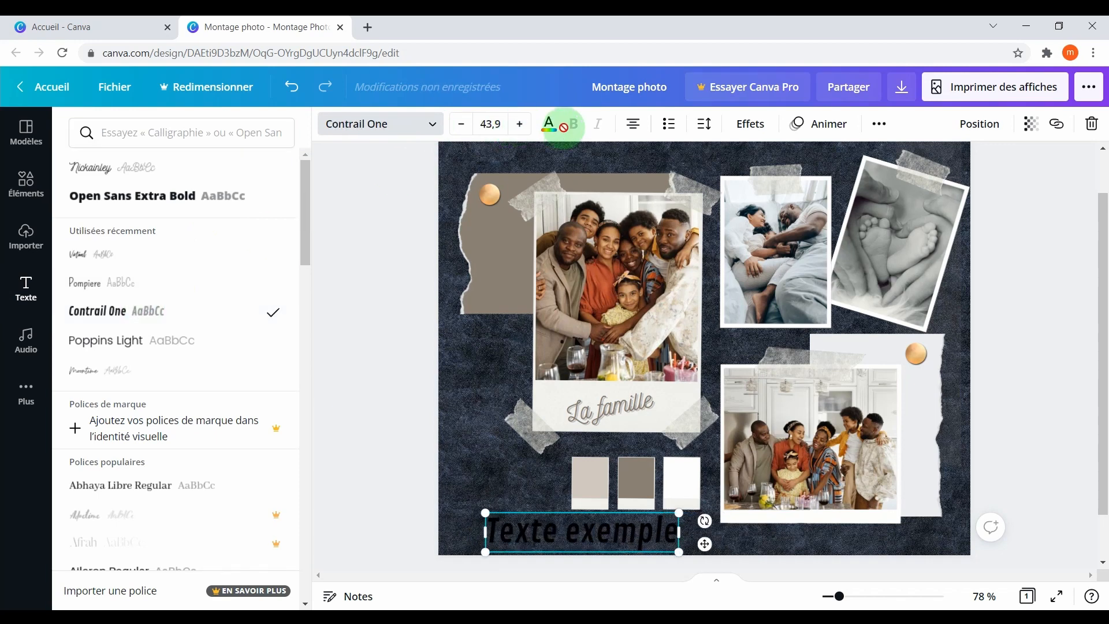
click(550, 125)
click(290, 205)
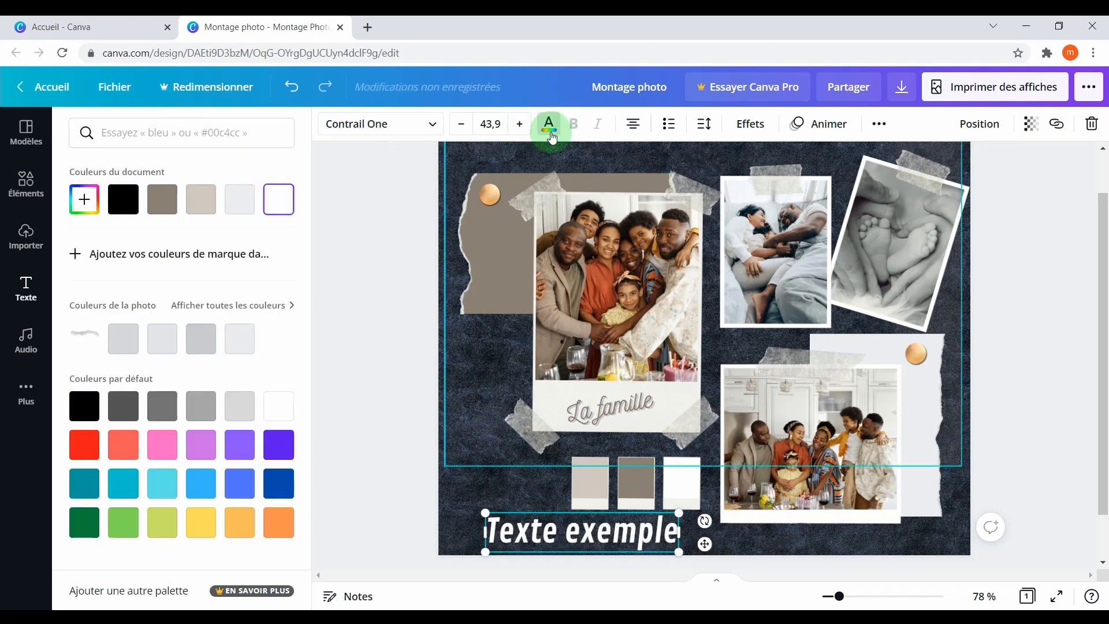
- Apply the Contour effect to "Texte exemple" and move the text slightly left
click(750, 127)
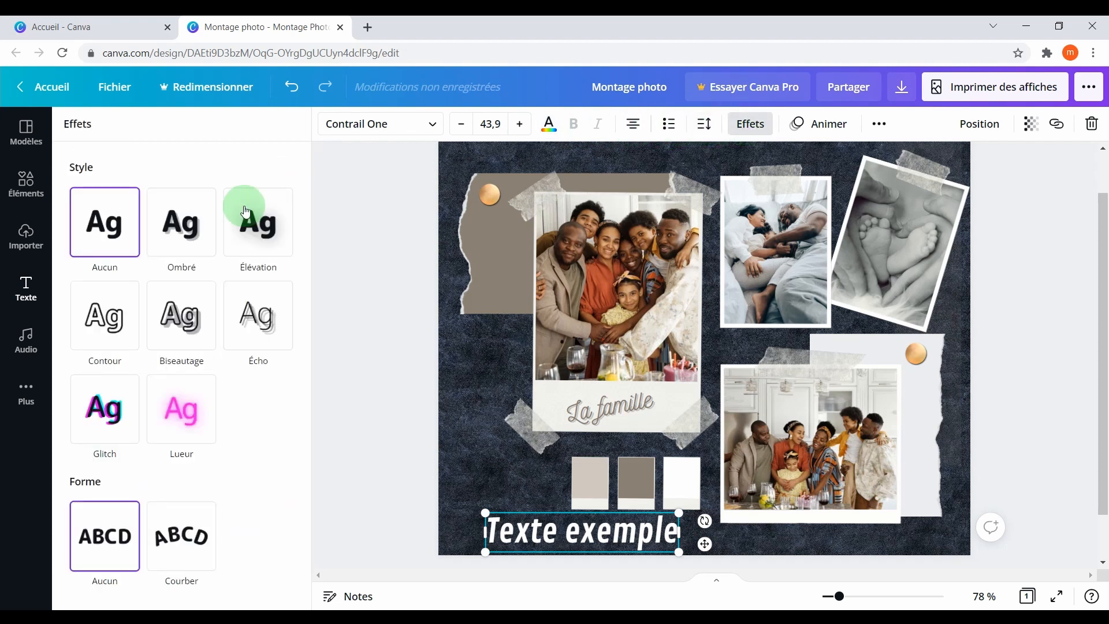
click(175, 309)
click(103, 309)
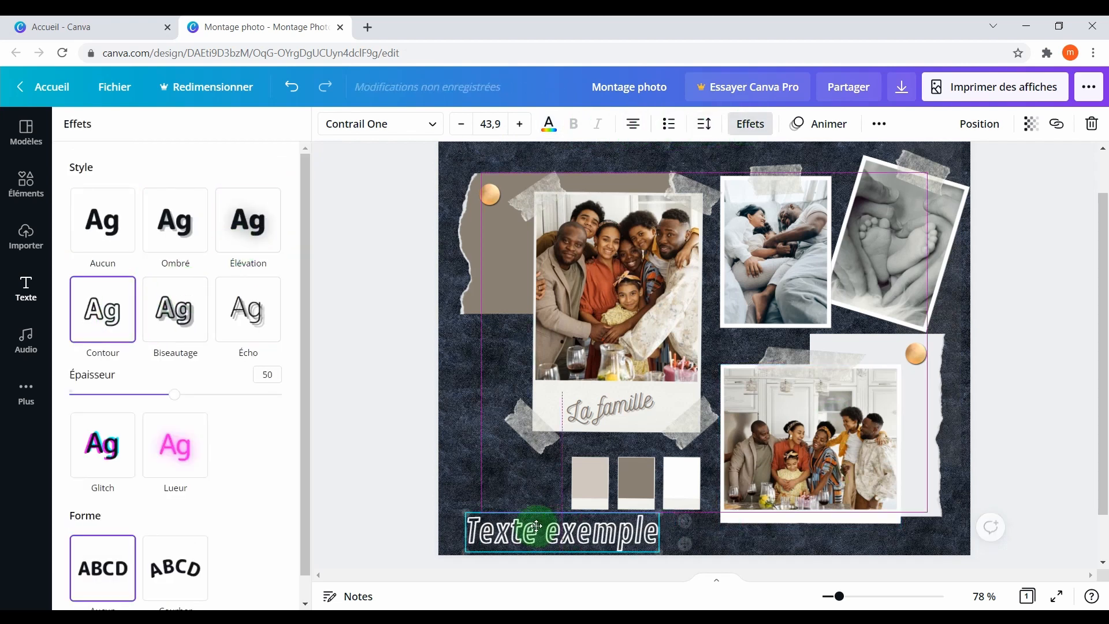
click(383, 416)
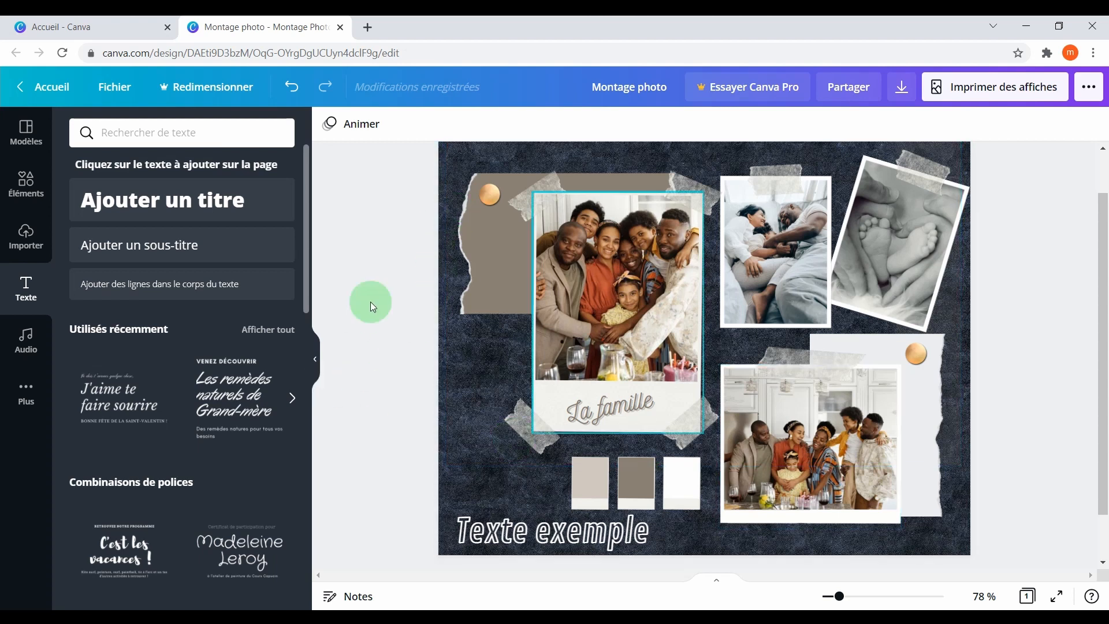
- Insert the framed square with a darker centre from the Lignes et formes elements
click(29, 191)
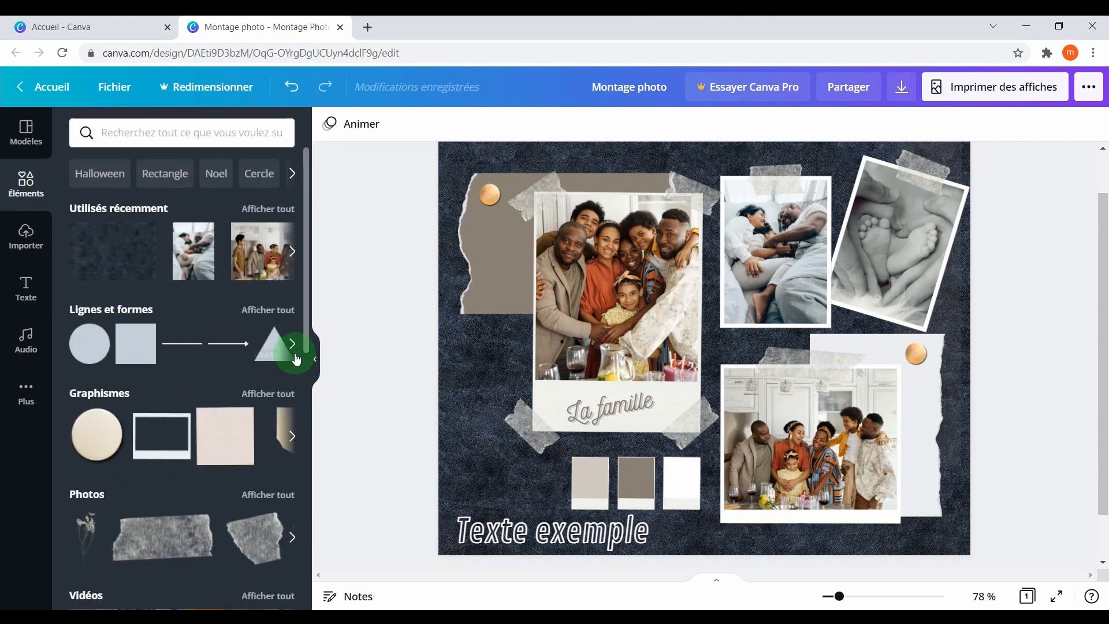
click(260, 301)
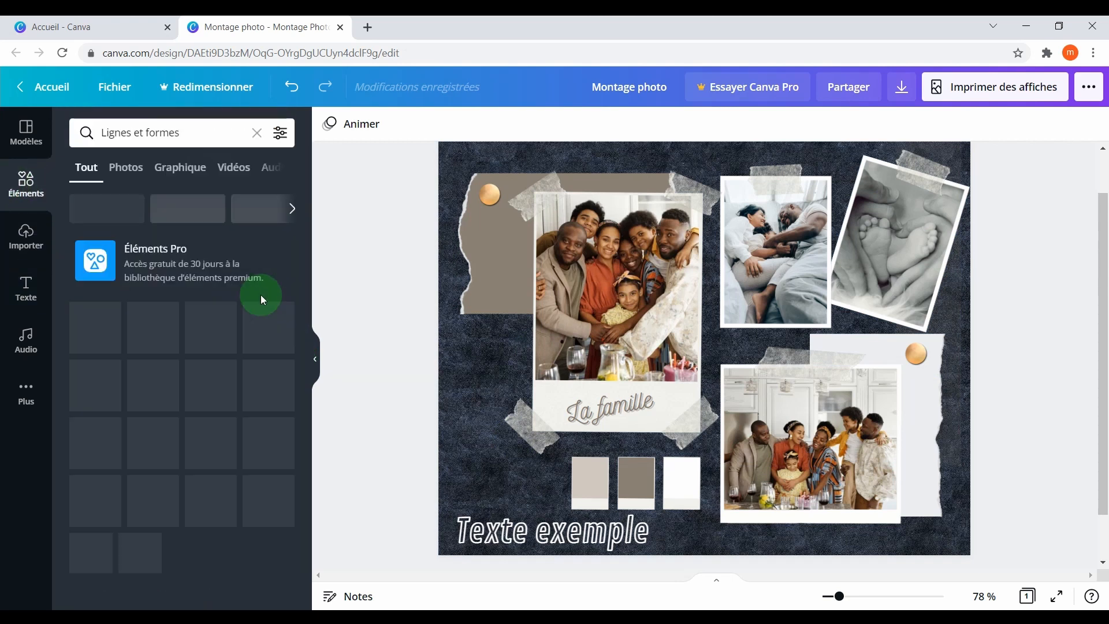
scroll(145, 361, down, 4)
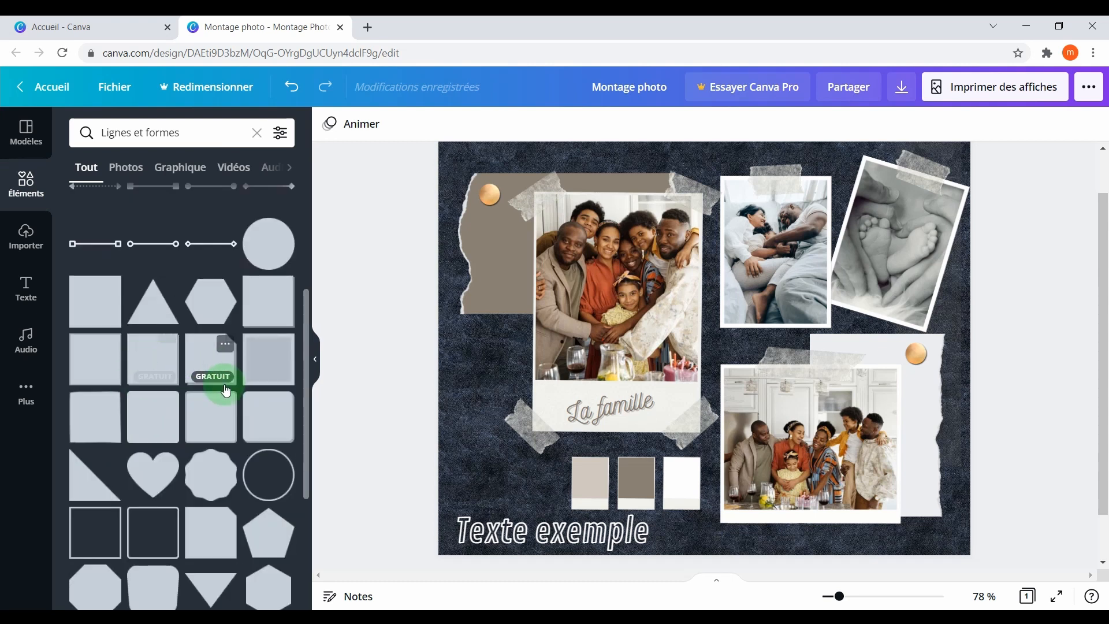
click(261, 365)
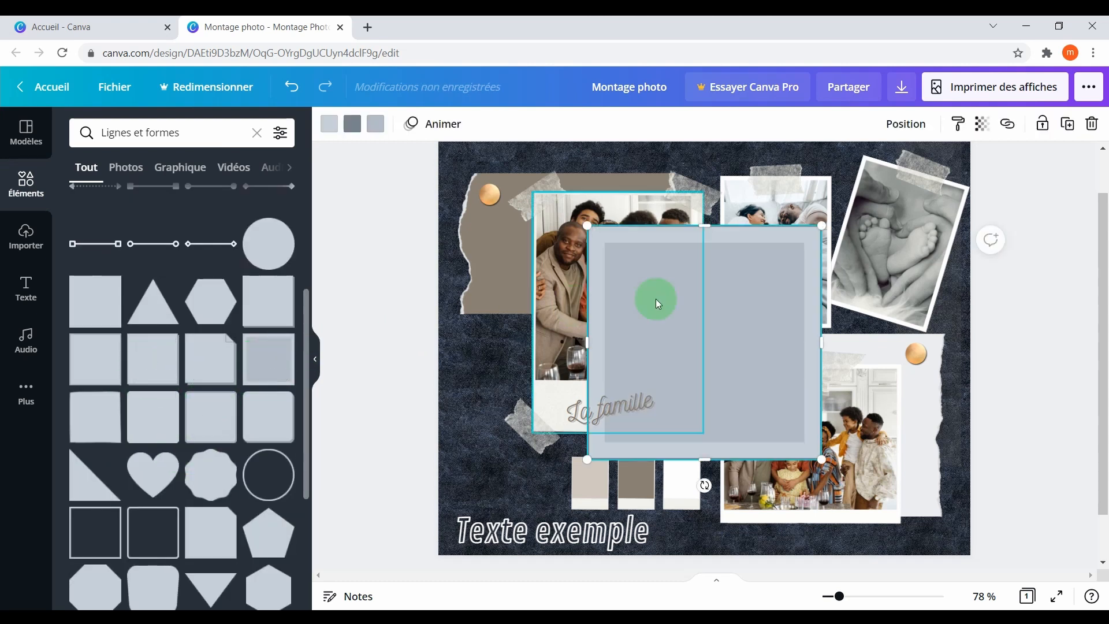
- Recolour the inserted square with the document's grey-brown for its frame, red for its second colour and violet for its centre
click(330, 127)
click(163, 200)
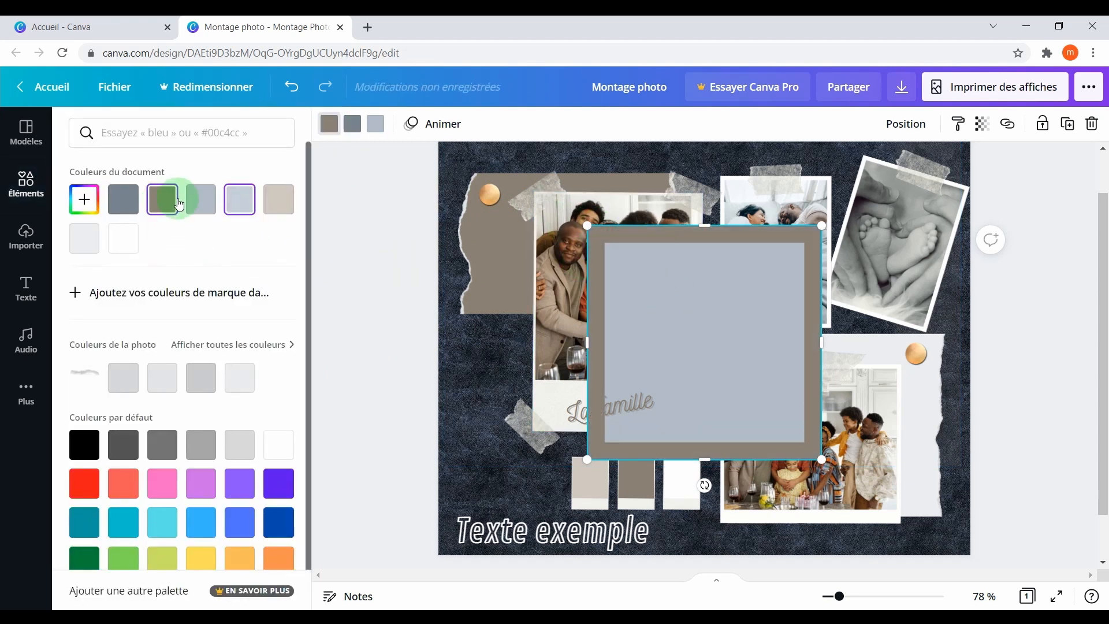
click(352, 124)
click(84, 483)
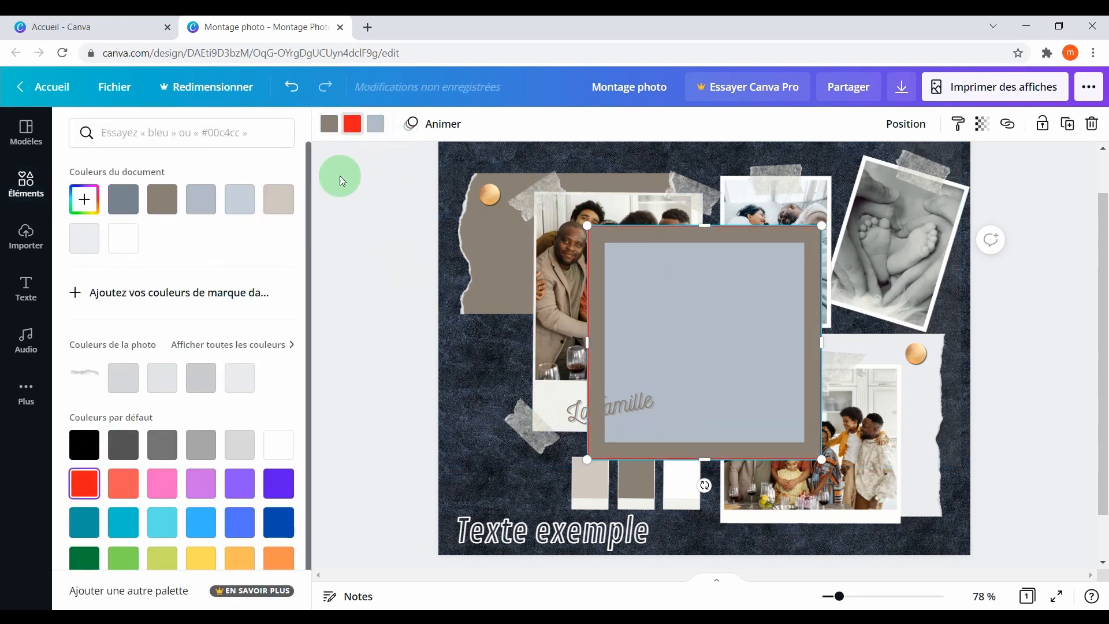
click(376, 124)
click(239, 483)
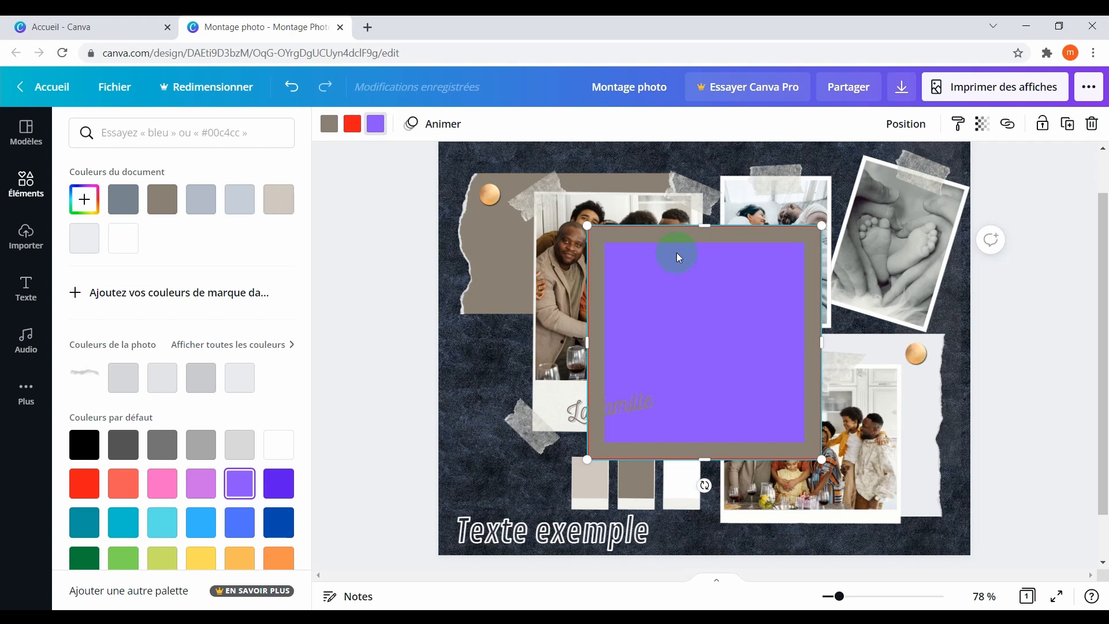
- Delete the framed violet square and insert the two-leaf graphic and the single watercolour maple leaf from the Automne elements
key(Delete)
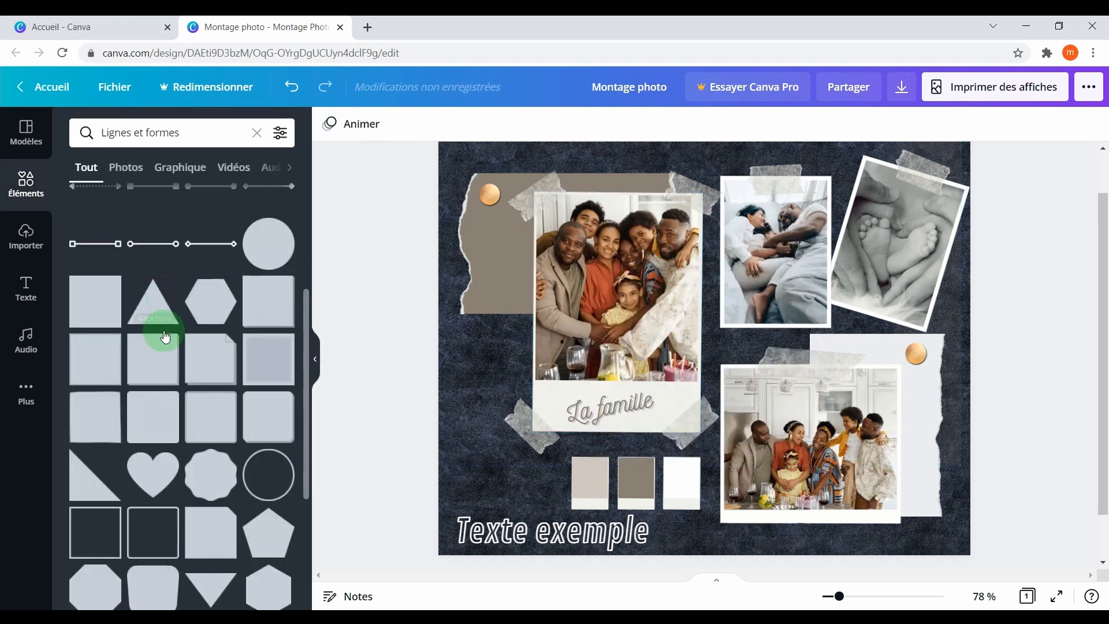
click(26, 180)
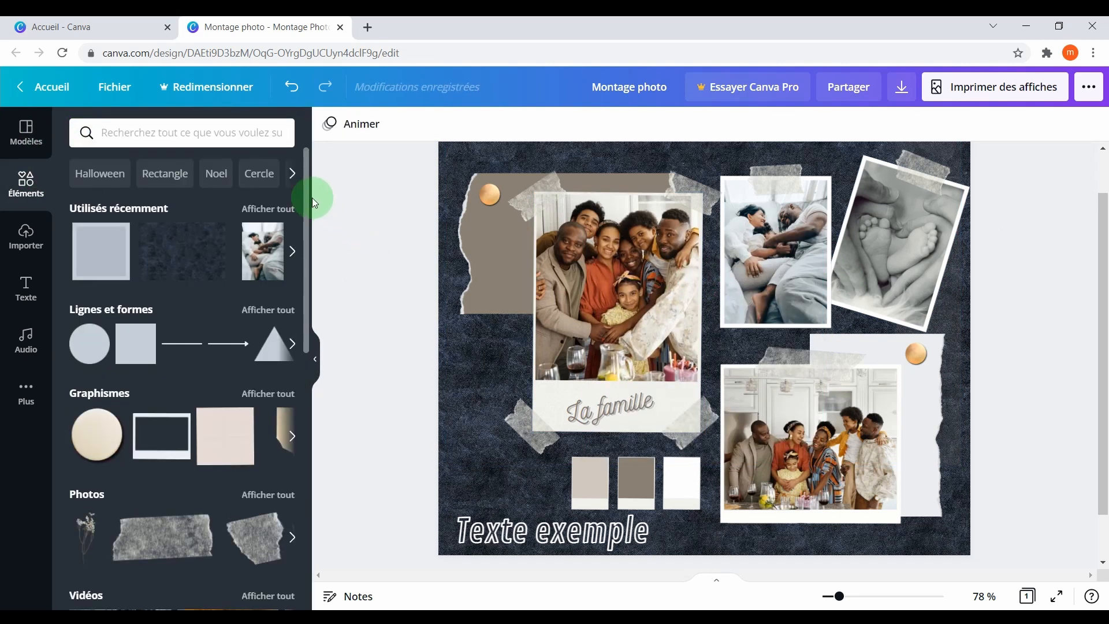
click(292, 174)
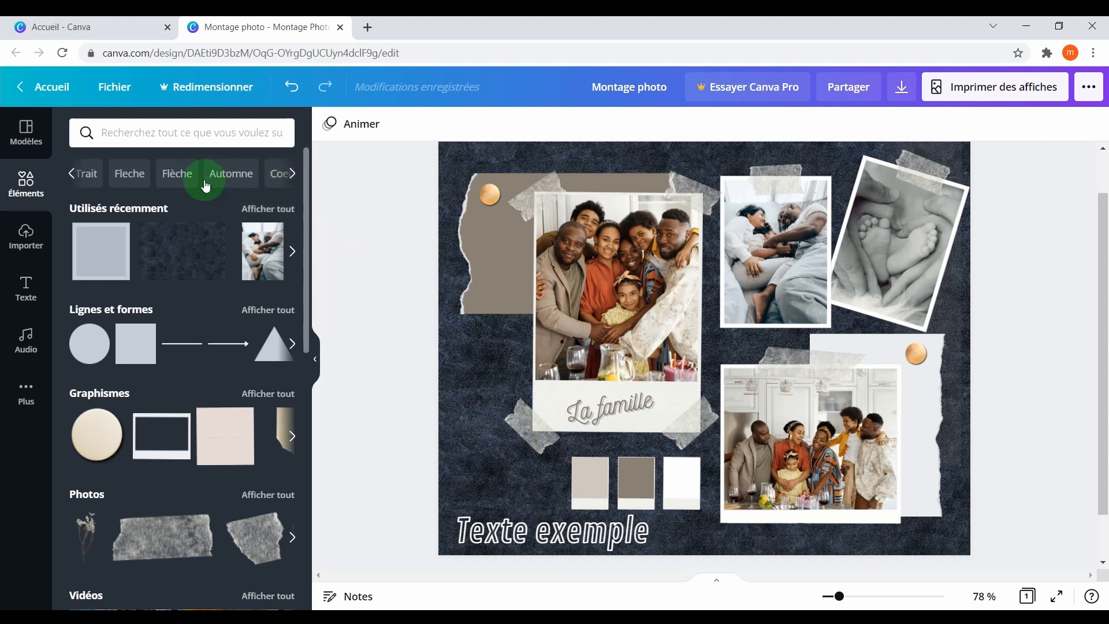
click(229, 173)
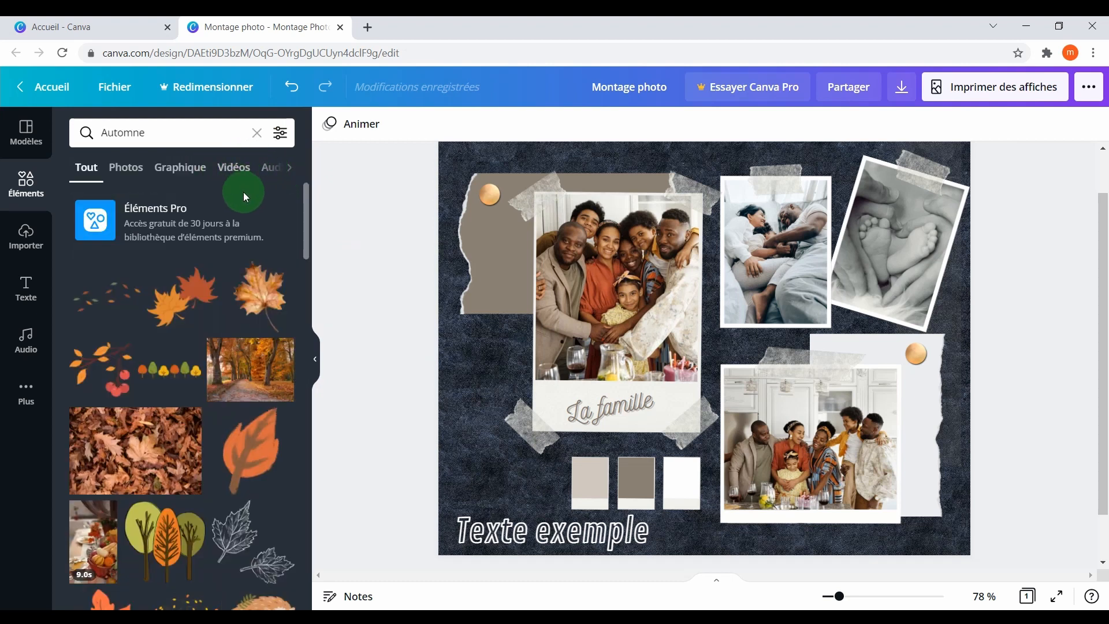
click(194, 298)
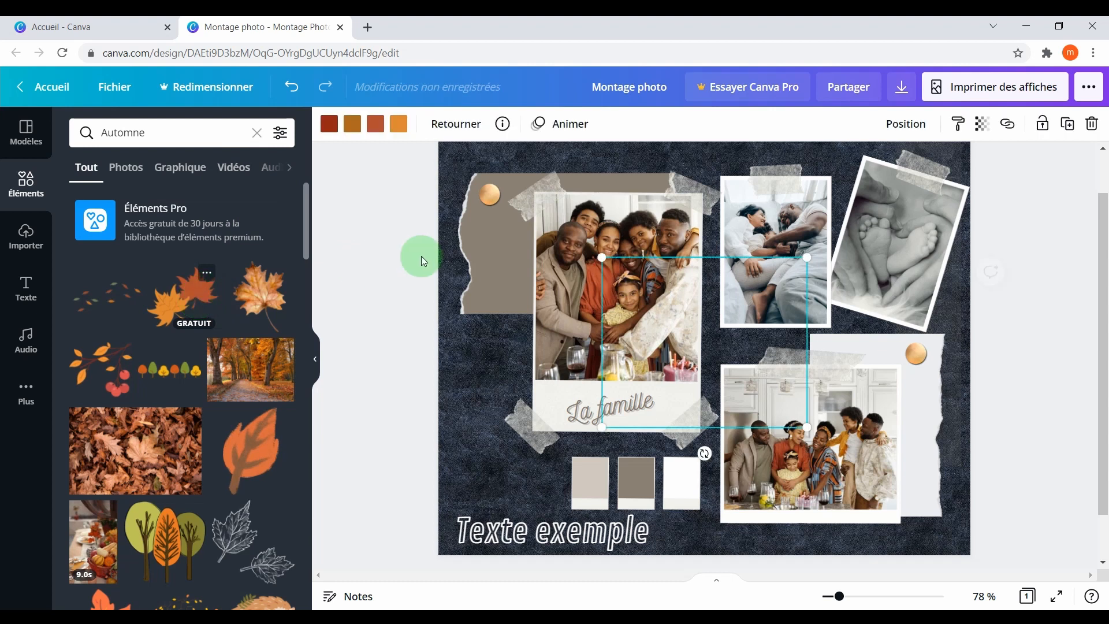
click(263, 298)
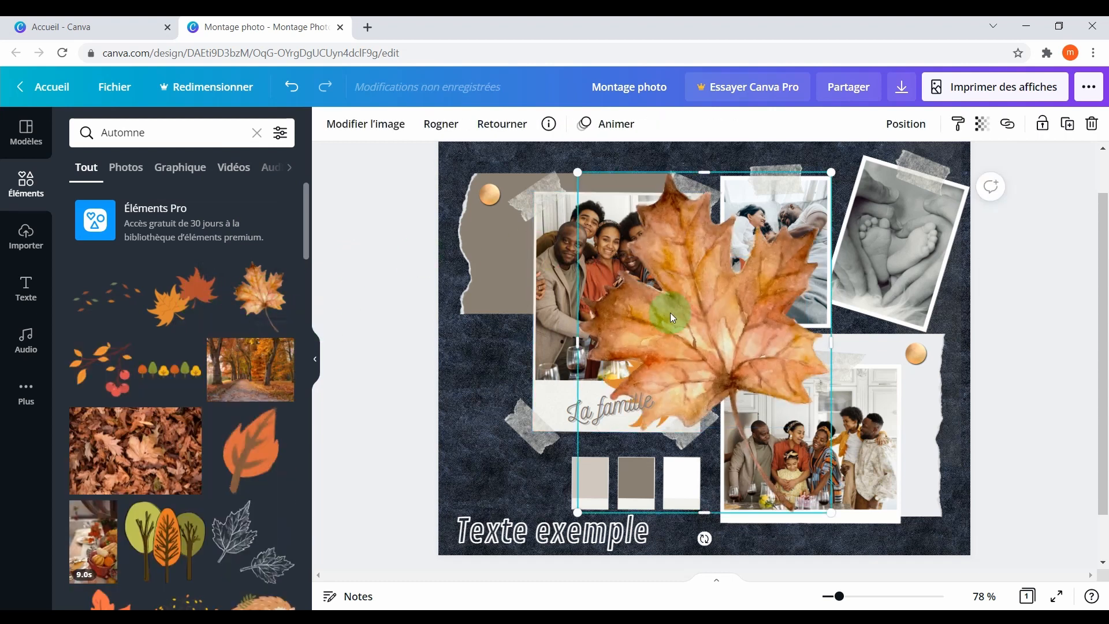
- Shrink and rotate the single maple leaf, place it on the brown torn paper below the pin, and remove the two-leaf graphic
drag(831, 172, 692, 358)
click(632, 415)
drag(632, 415, 491, 408)
drag(541, 334, 512, 384)
drag(479, 428, 510, 347)
drag(492, 441, 549, 419)
drag(502, 359, 508, 242)
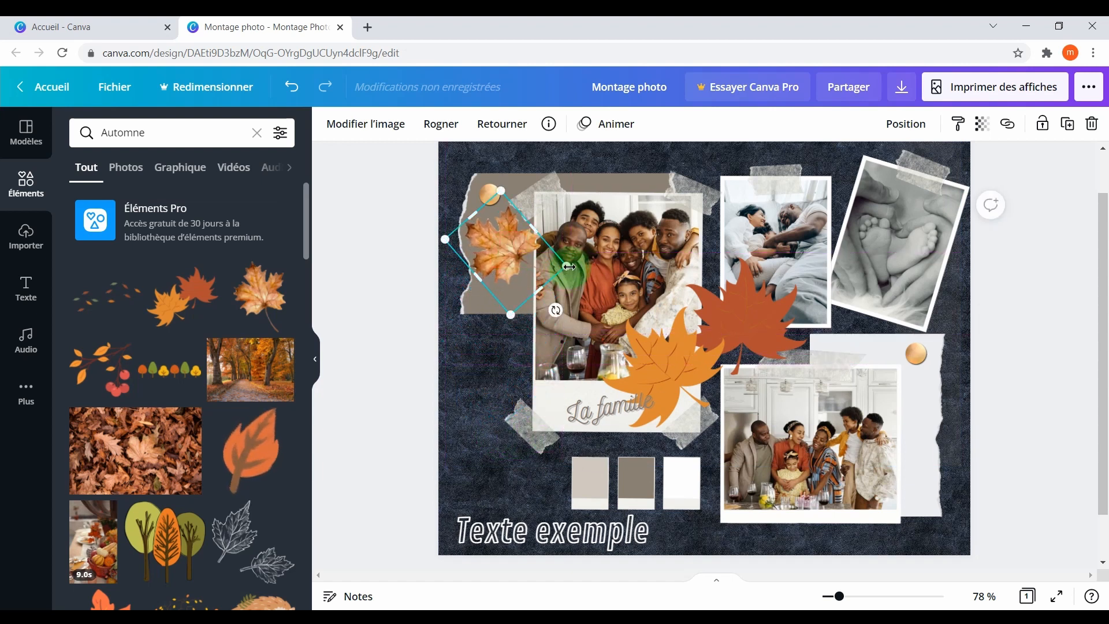
drag(569, 266, 531, 260)
click(989, 232)
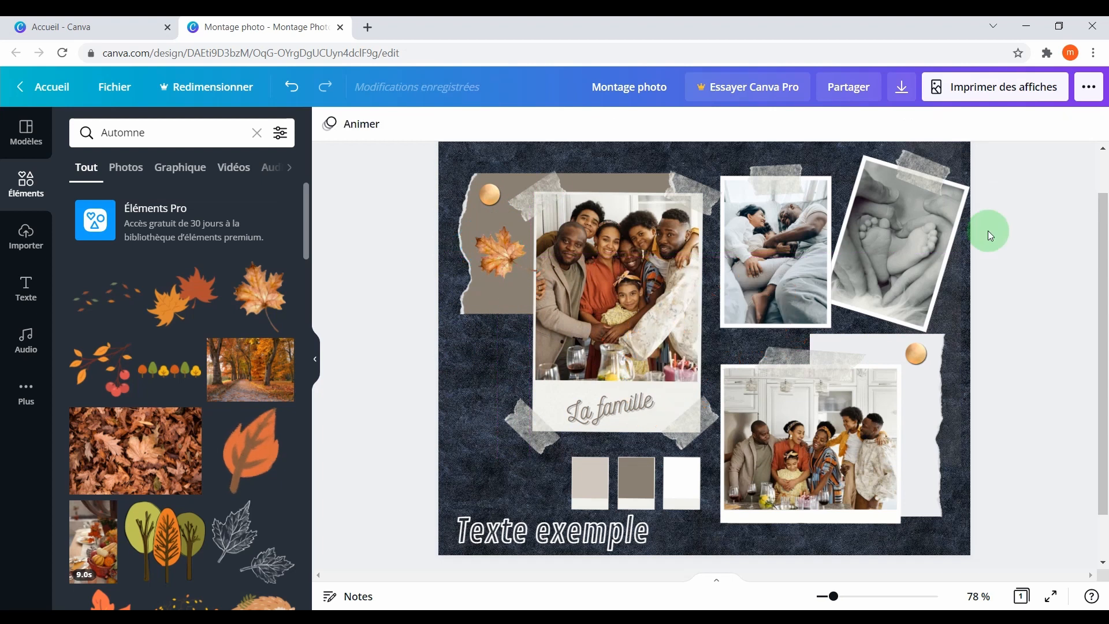
- Download the montage as a PNG file
click(902, 88)
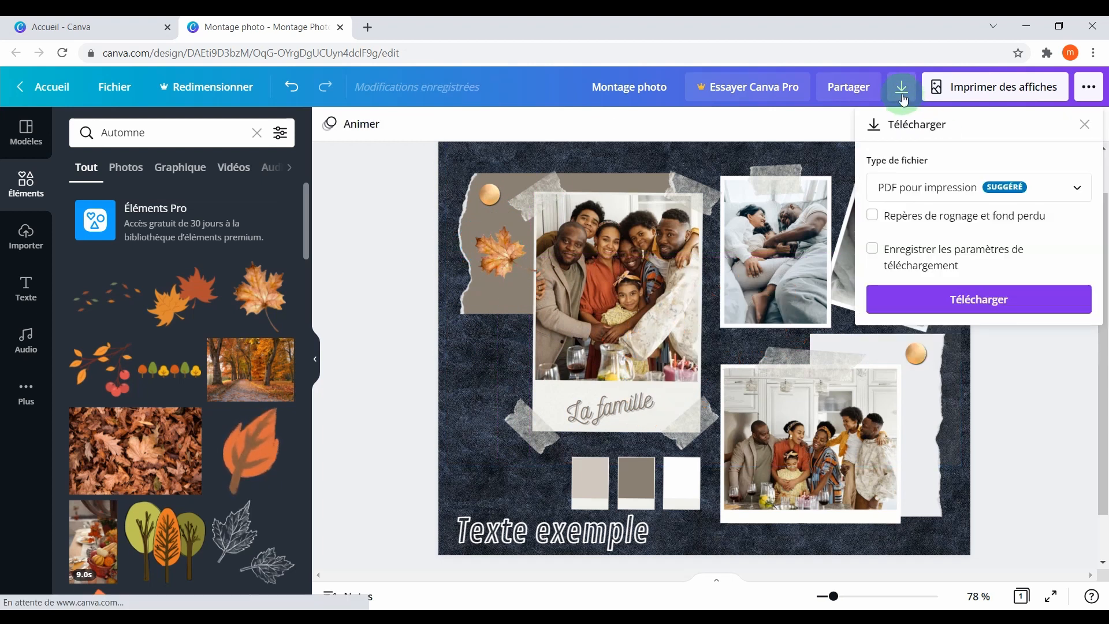
click(898, 117)
click(1066, 187)
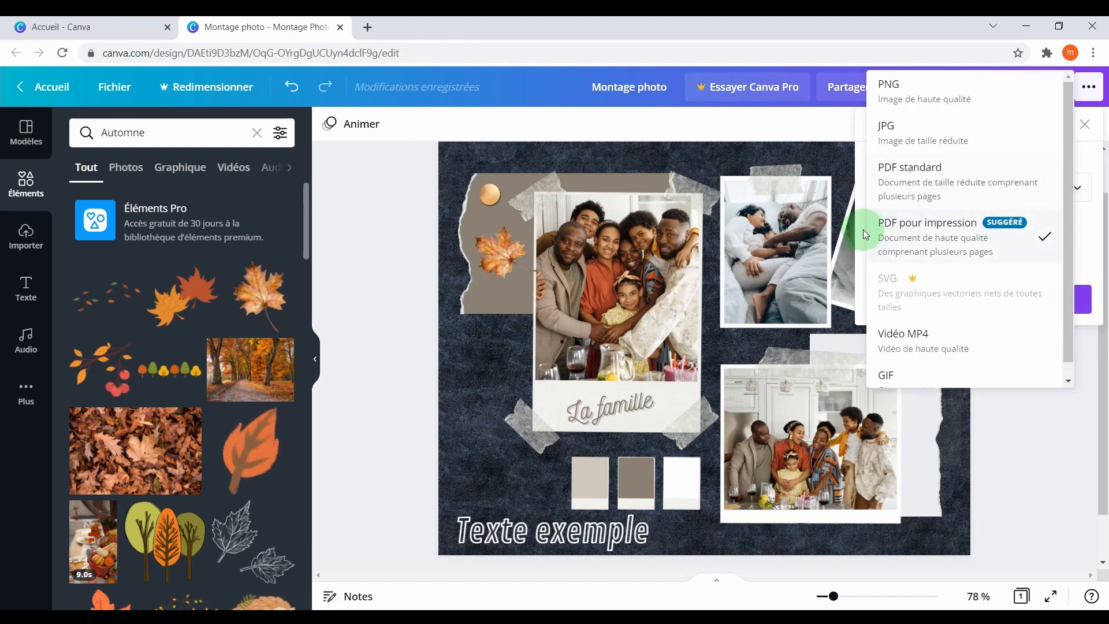
click(957, 238)
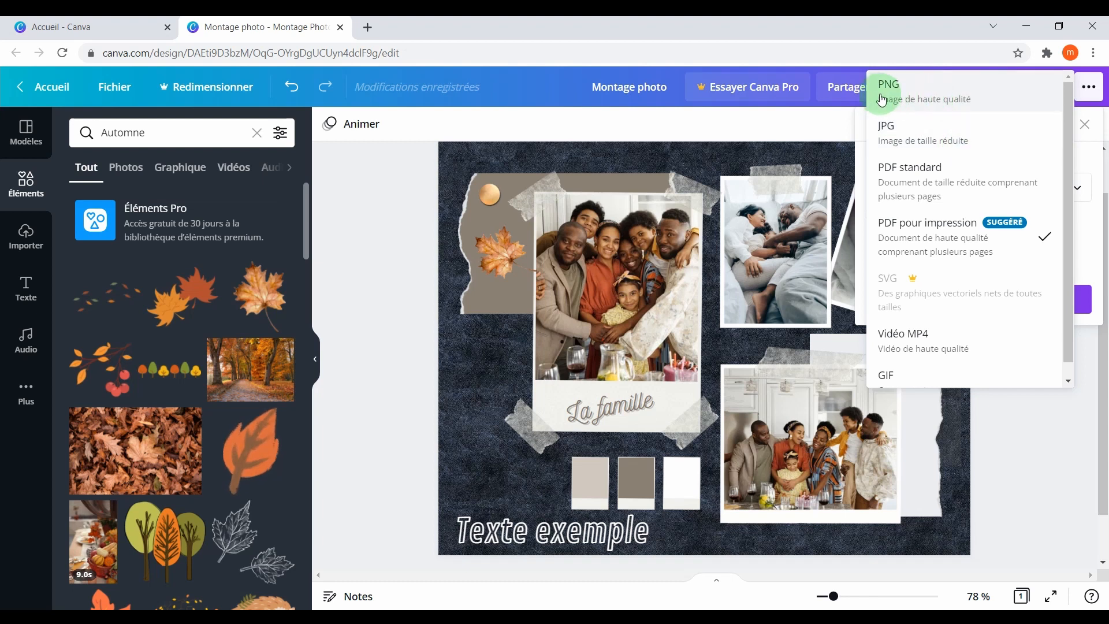
click(940, 104)
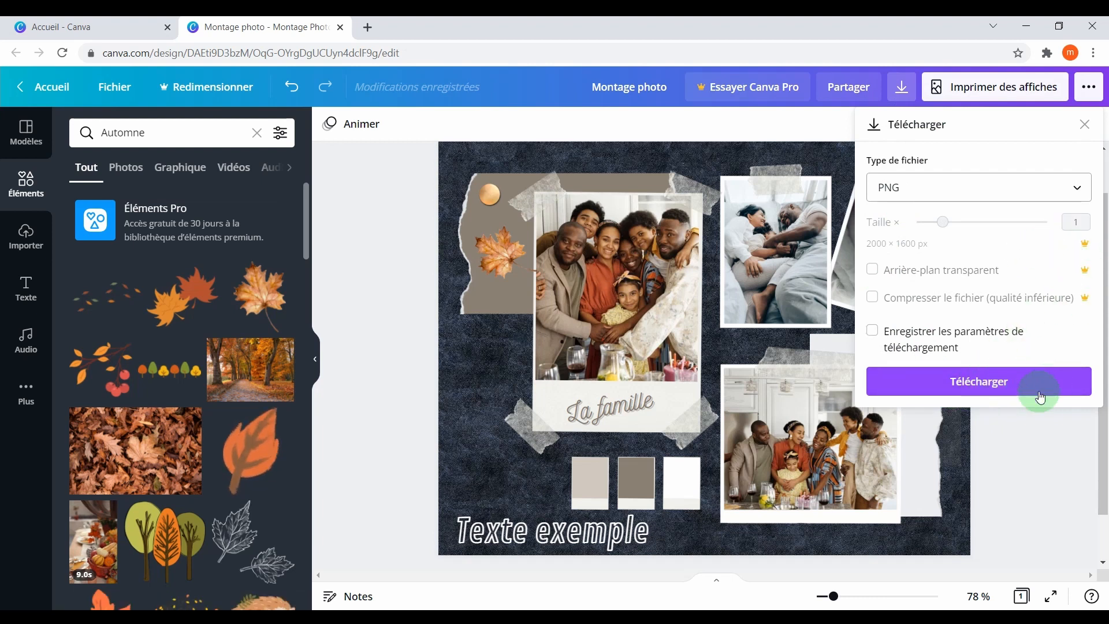
click(1020, 389)
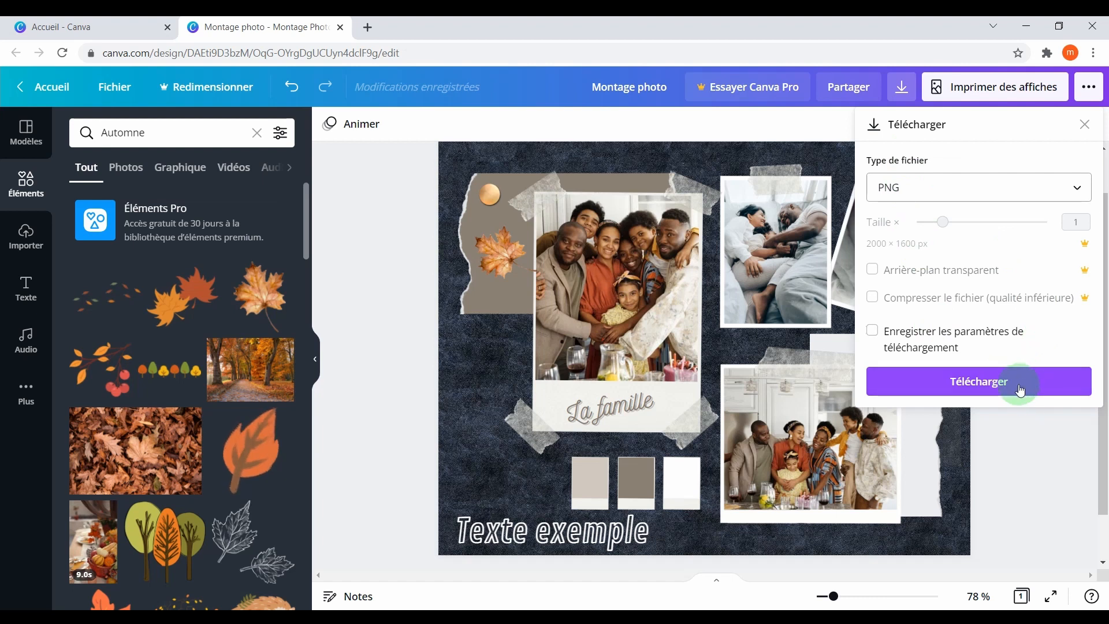